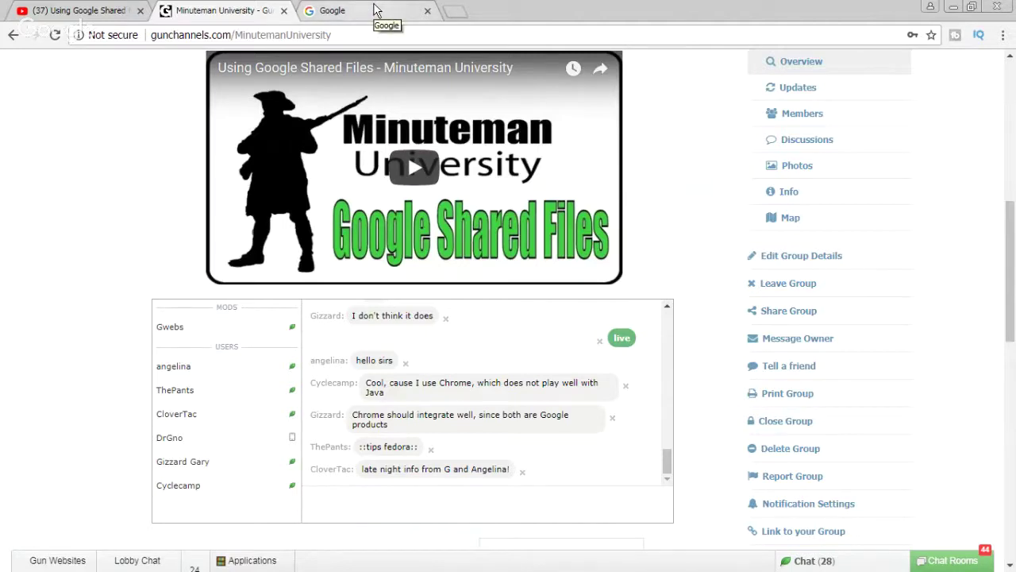
- Read the recent messages in the Minuteman University group chat and glance at the YouTube live chat
scroll(573, 405, up, 1)
scroll(556, 397, up, 5)
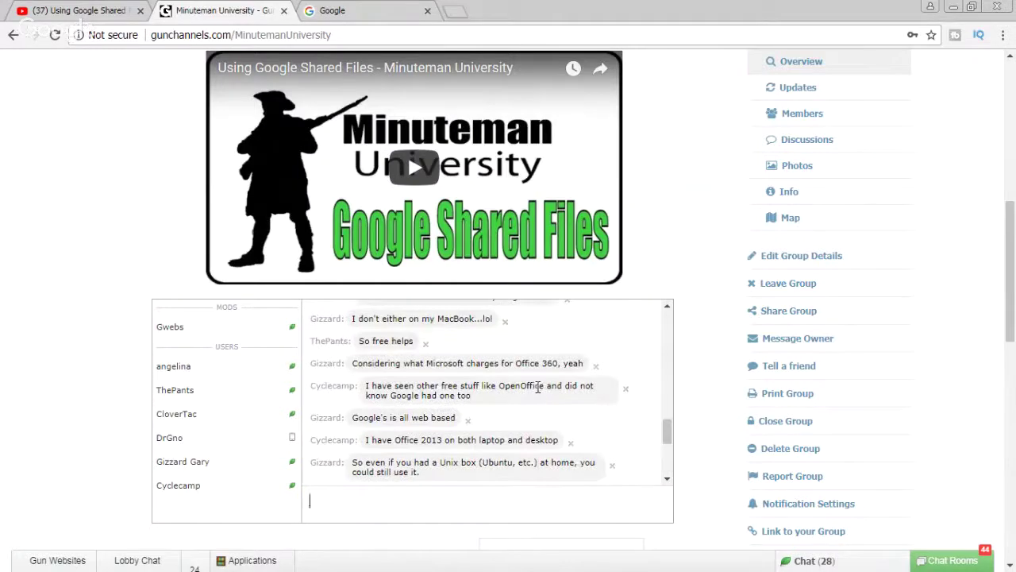
scroll(512, 405, up, 3)
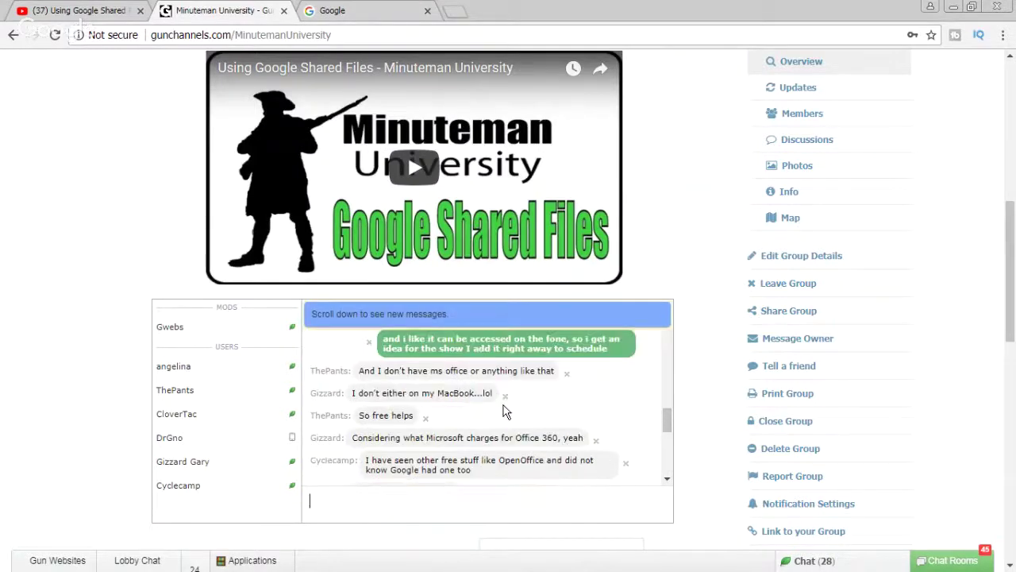
scroll(506, 412, down, 3)
scroll(507, 411, down, 3)
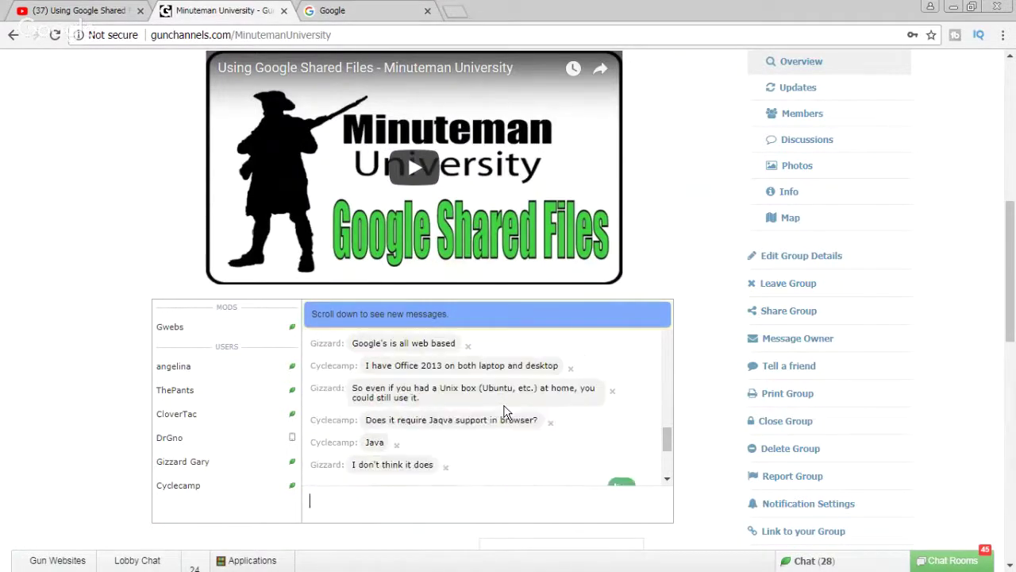
scroll(507, 411, down, 3)
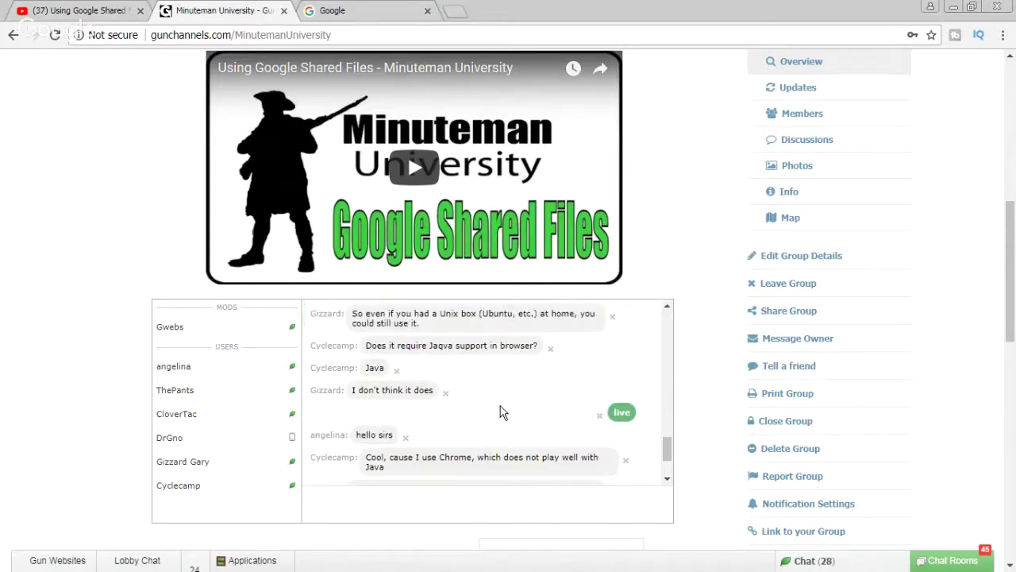
scroll(500, 412, down, 3)
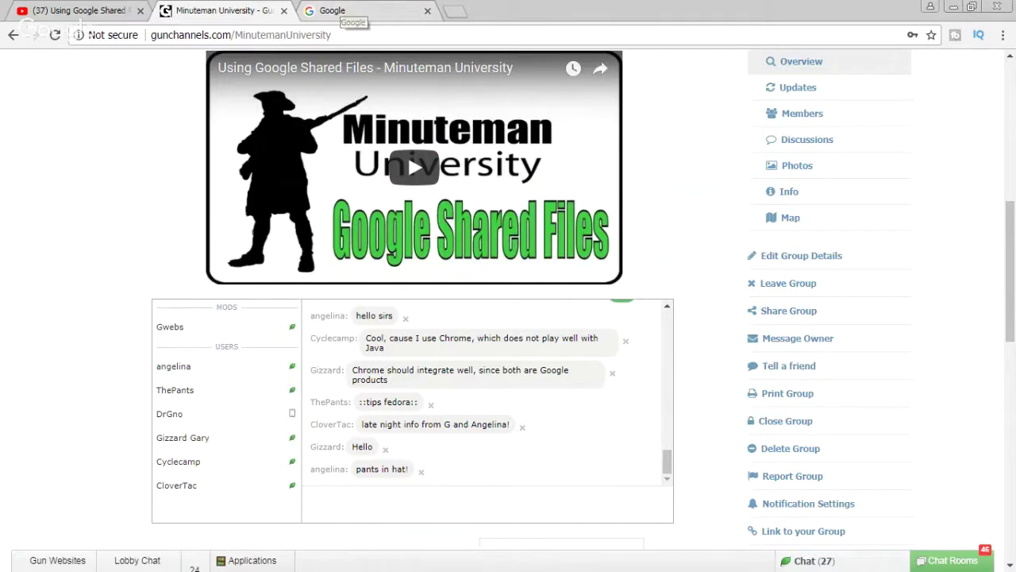
click(72, 9)
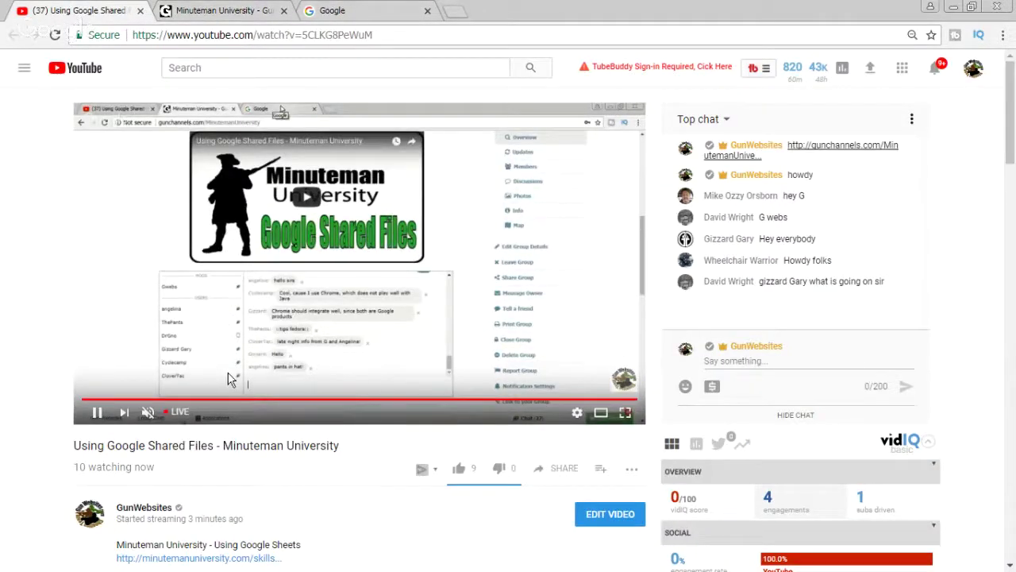
click(225, 13)
scroll(508, 405, up, 4)
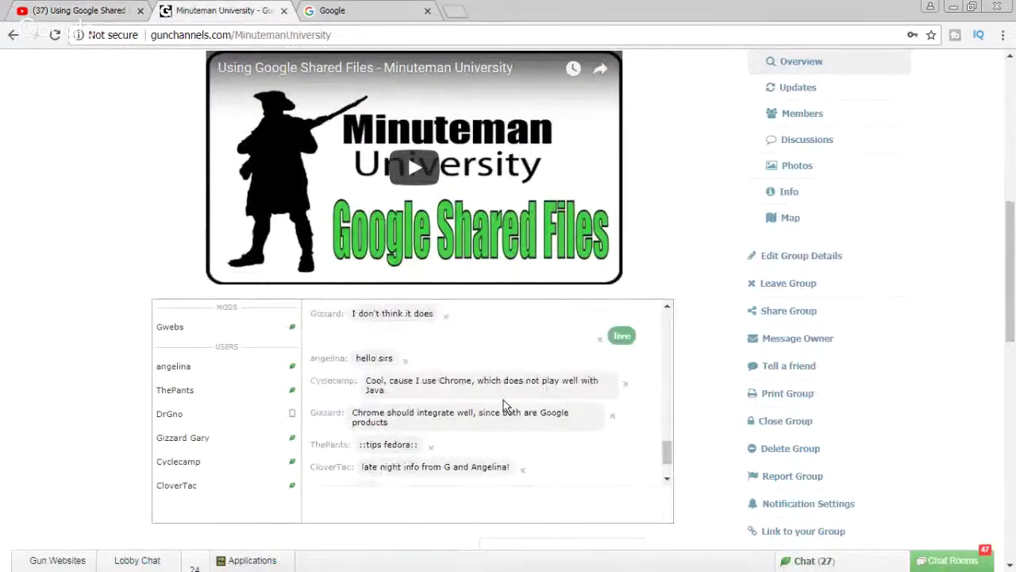
scroll(493, 403, down, 5)
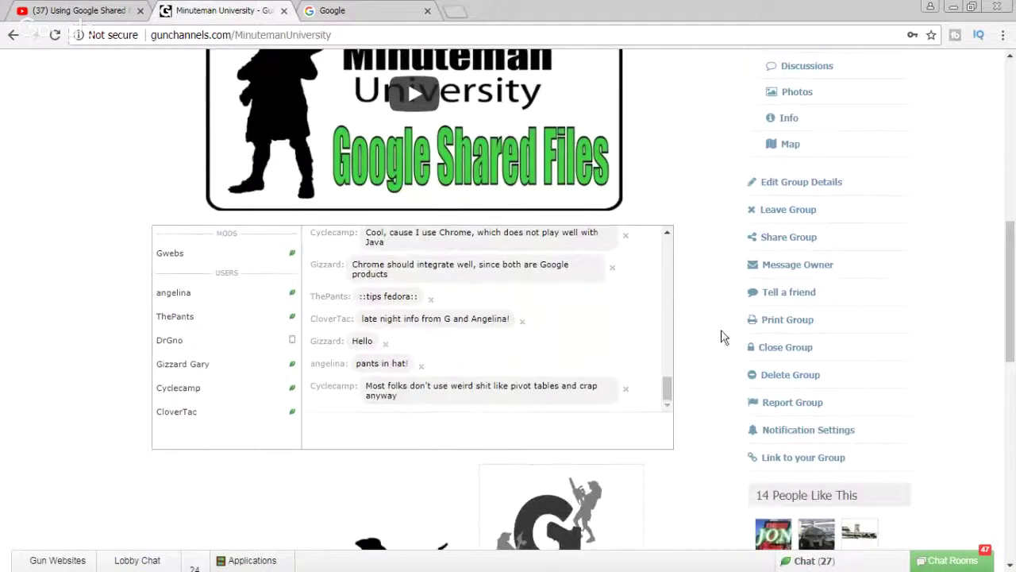
scroll(719, 335, up, 1)
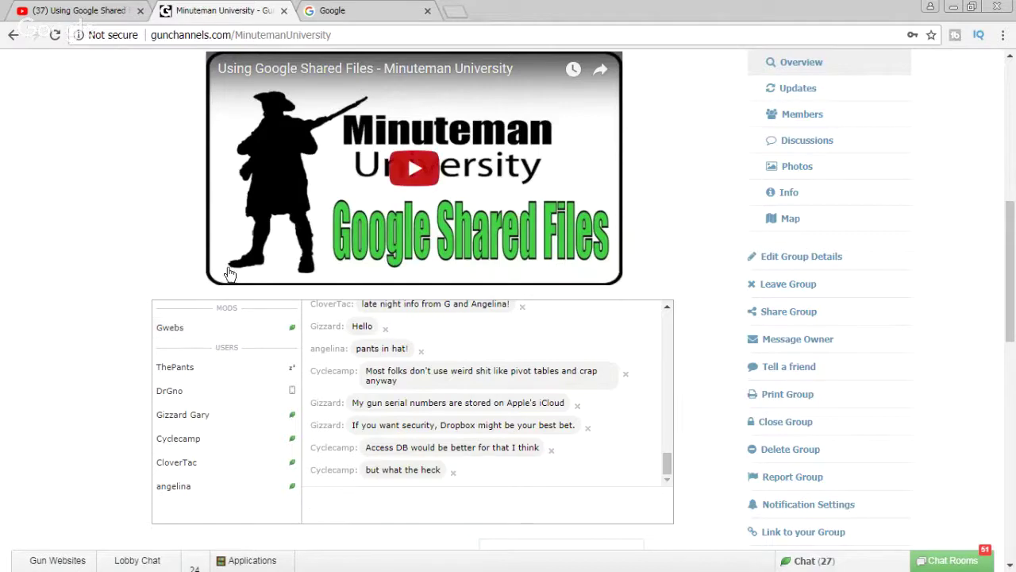
- On the Google home page, rearrange the apps launcher so Drive, Maps and Gmail come first
click(385, 13)
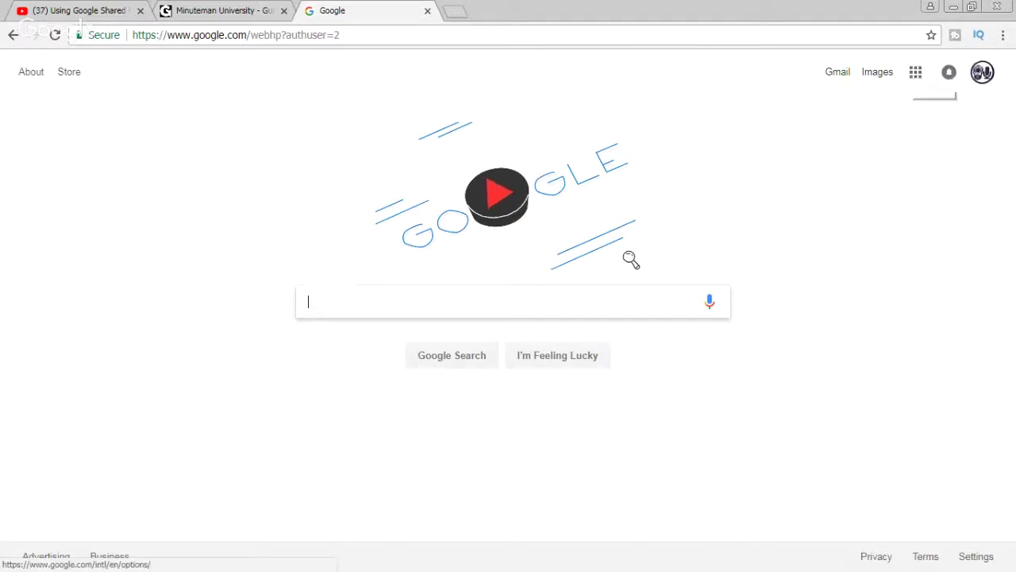
click(915, 75)
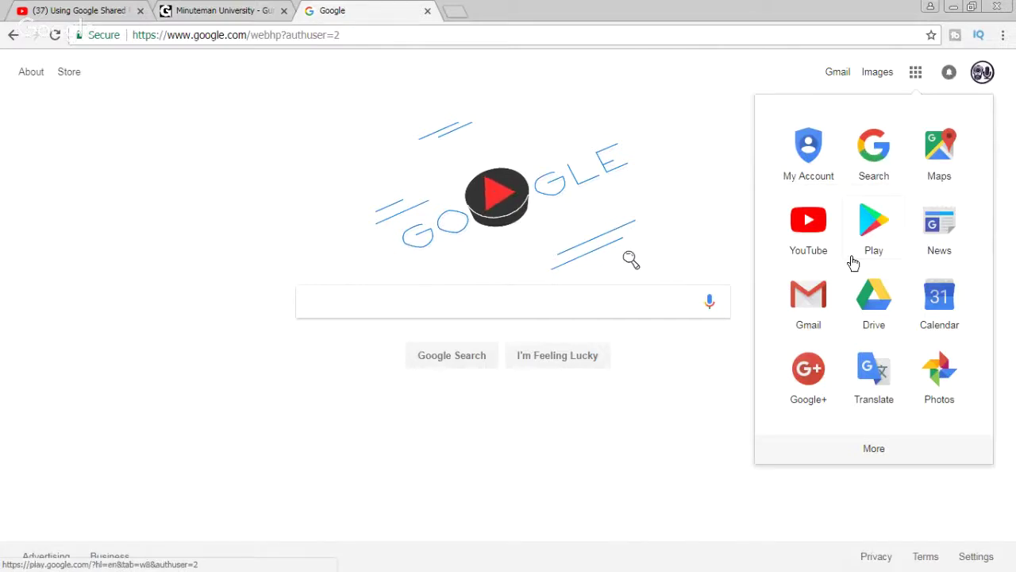
drag(873, 296, 802, 147)
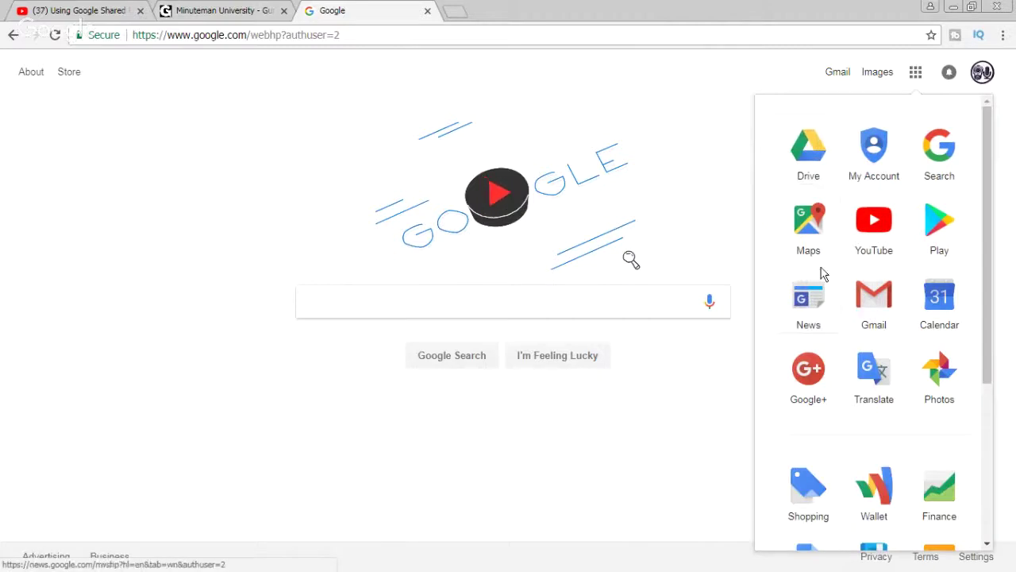
drag(808, 240, 875, 176)
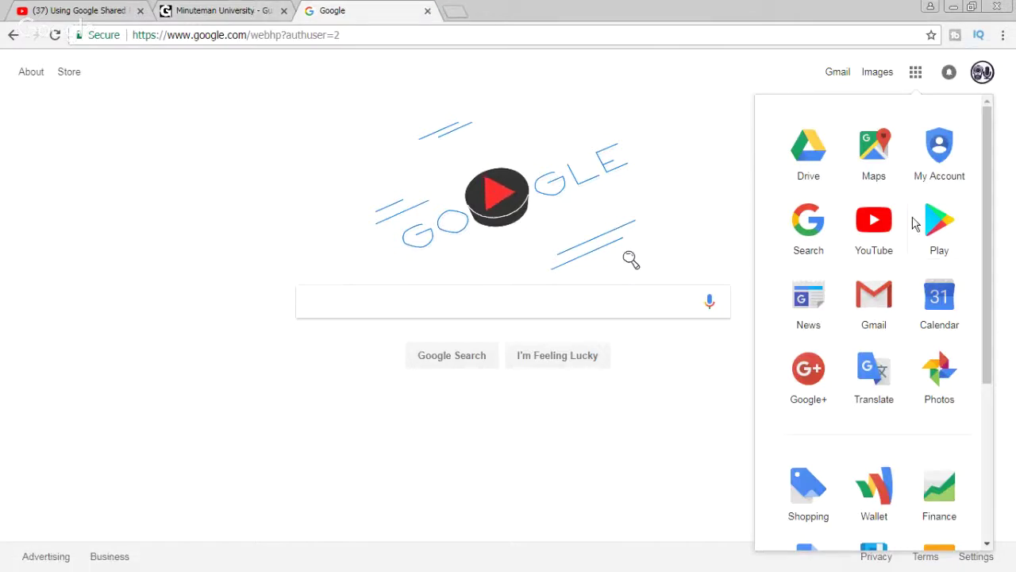
drag(898, 302, 937, 151)
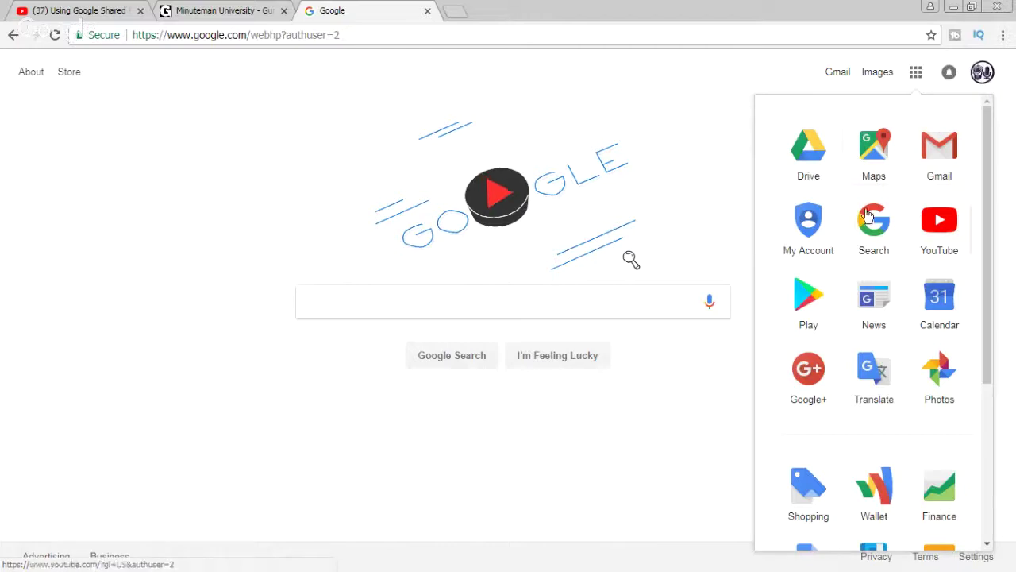
- Open Google Drive with Quick Access turned off and the My Drive folder tree expanded
click(817, 146)
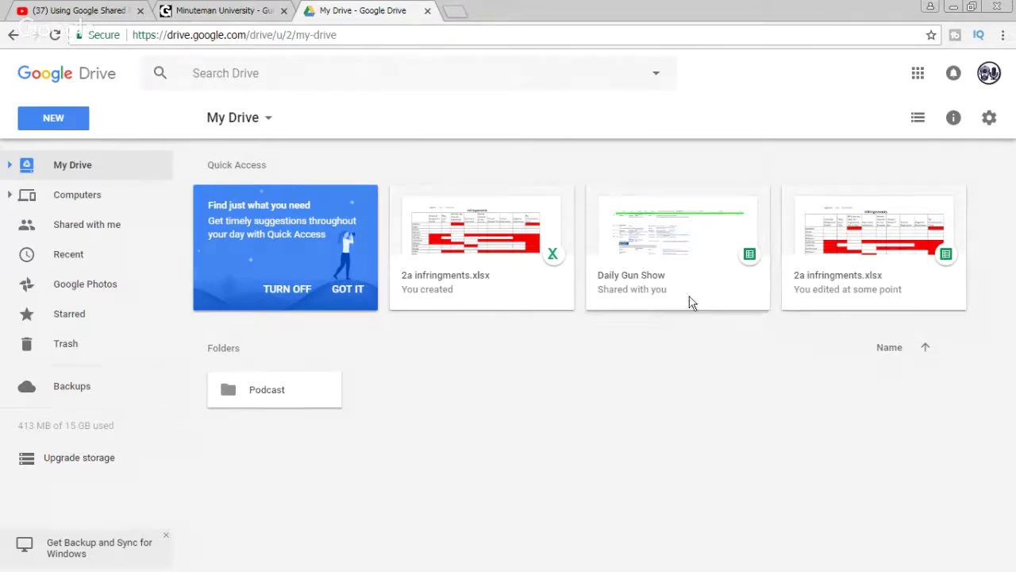
click(285, 291)
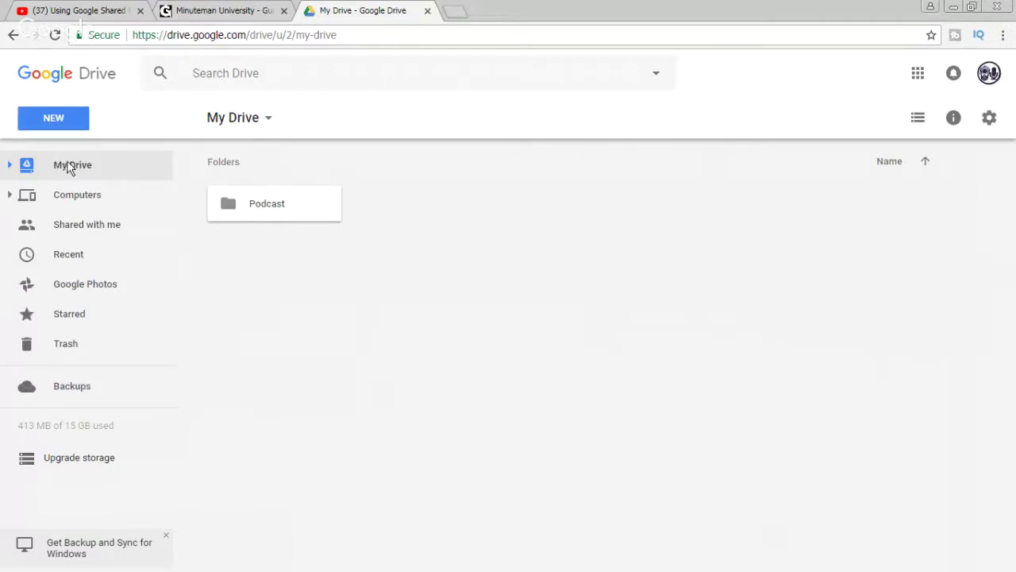
click(10, 165)
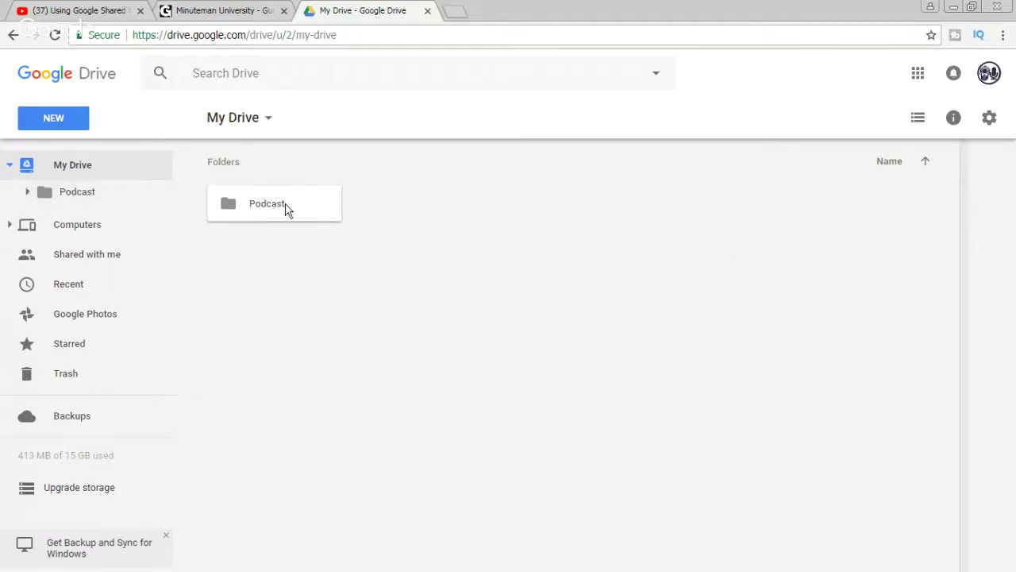
- Create a new Google My Maps map in My Drive
right_click(535, 216)
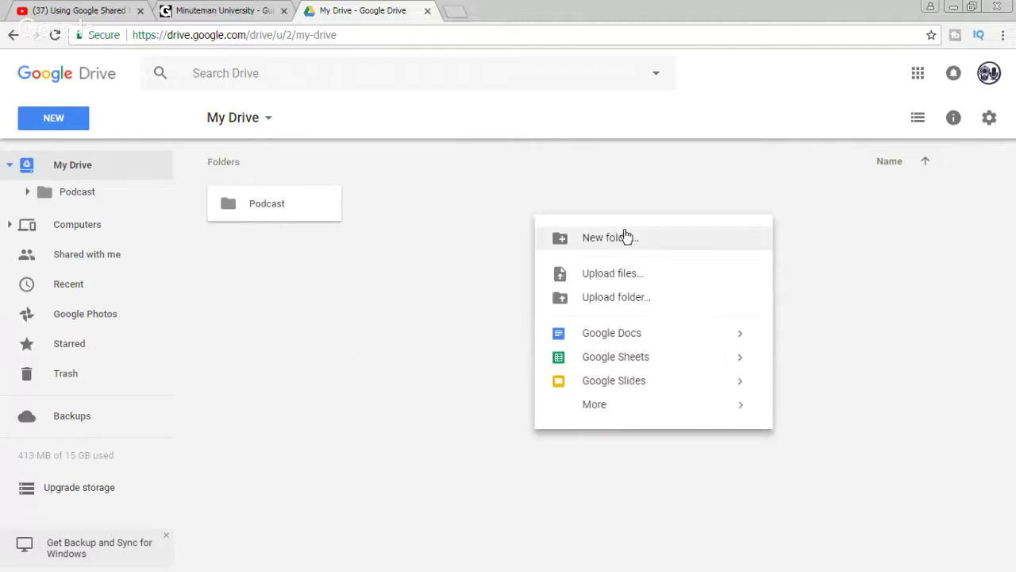
click(465, 320)
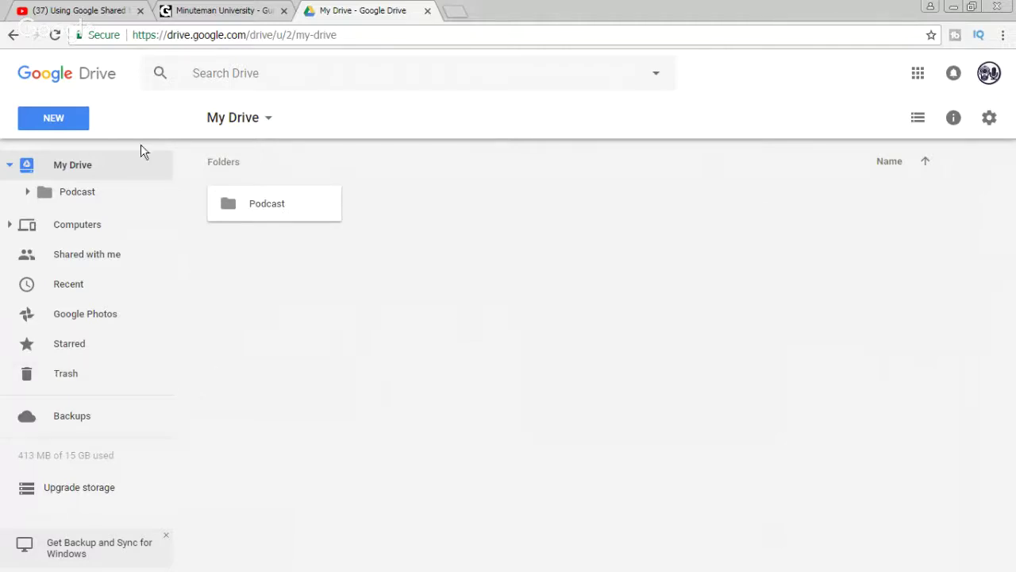
click(51, 118)
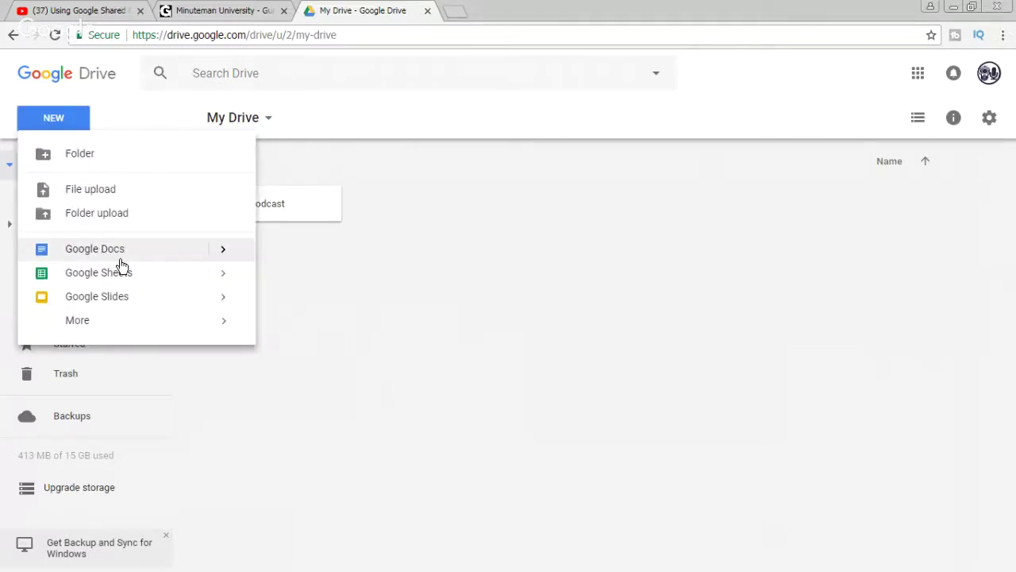
mouse_move(101, 323)
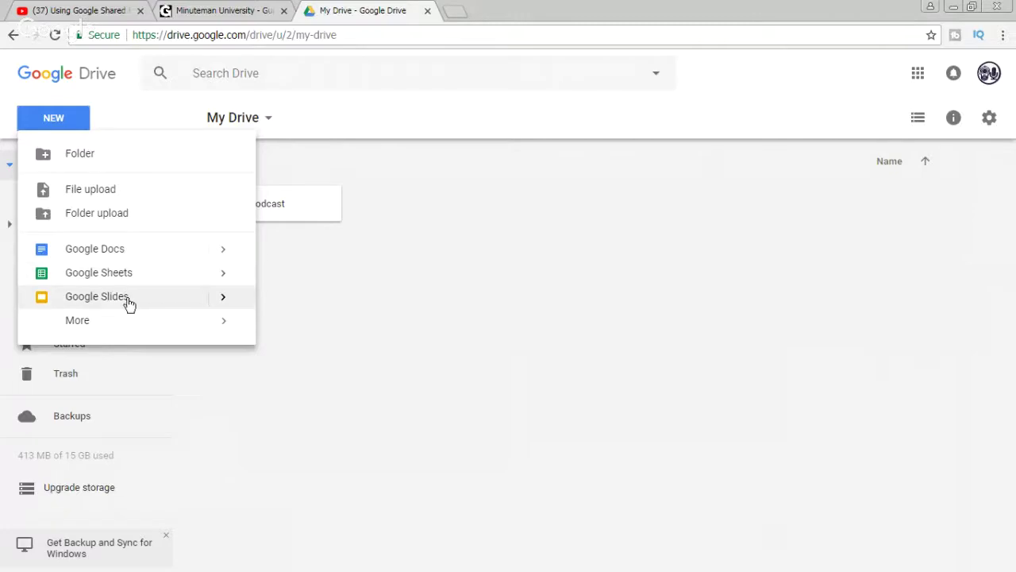
mouse_move(182, 323)
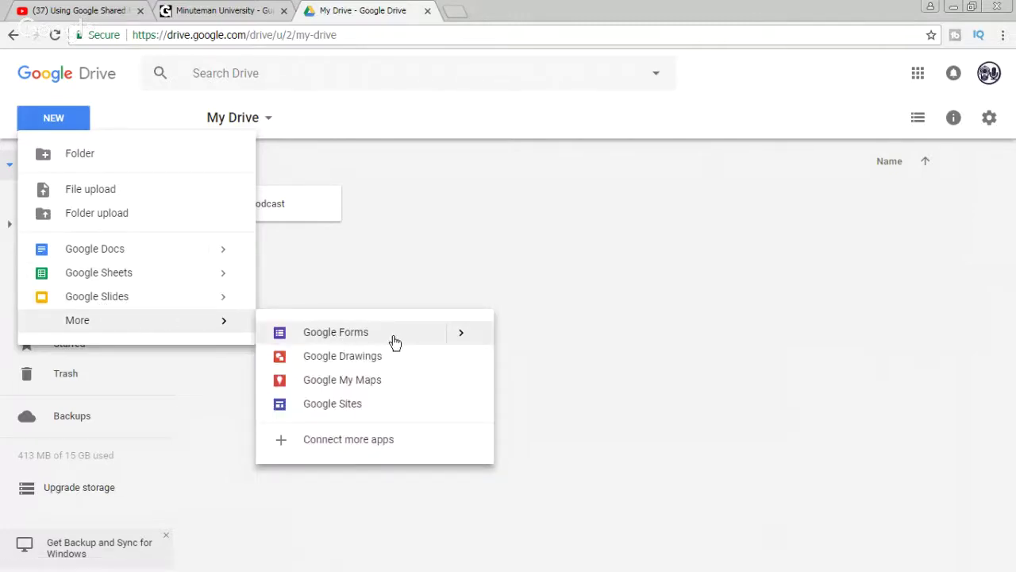
click(360, 386)
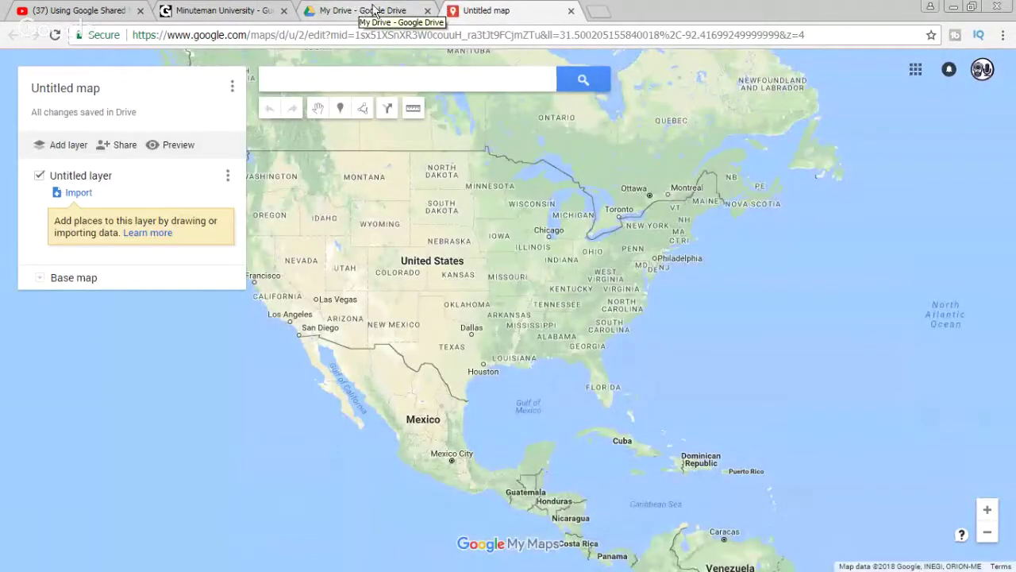
drag(384, 225, 479, 267)
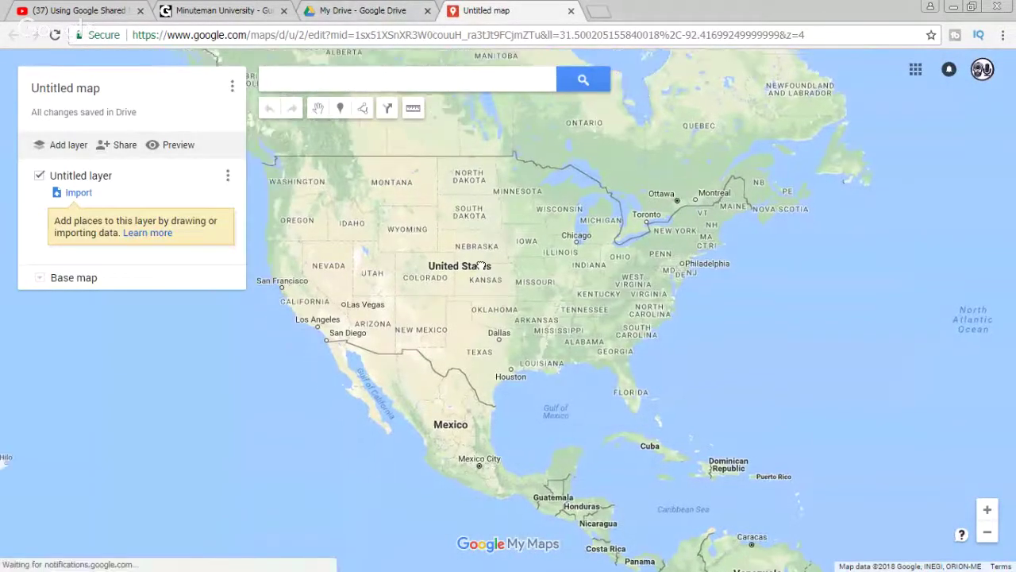
- Close the map editor and look through the Podcast folder, returning to My Drive
click(362, 11)
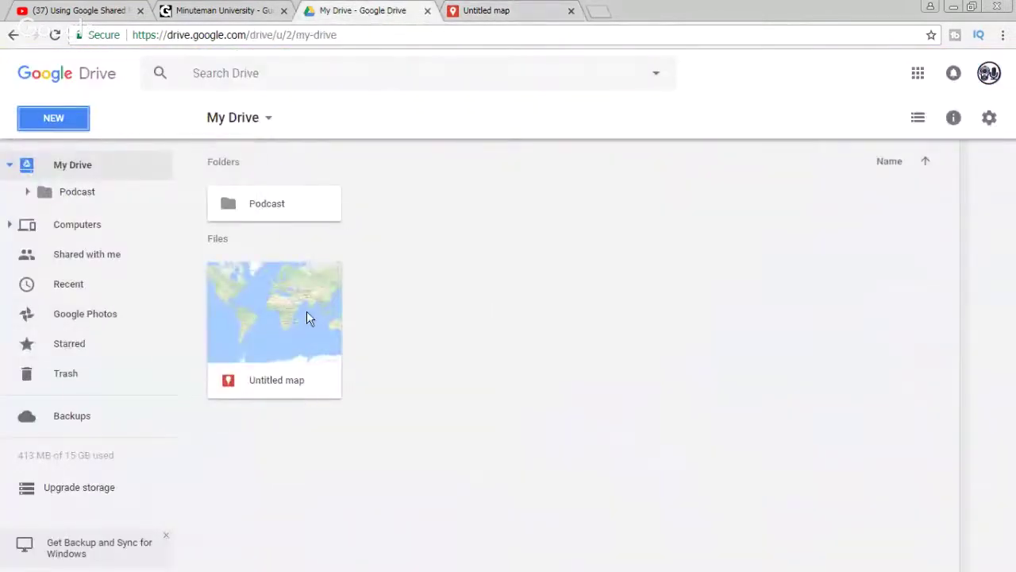
click(524, 11)
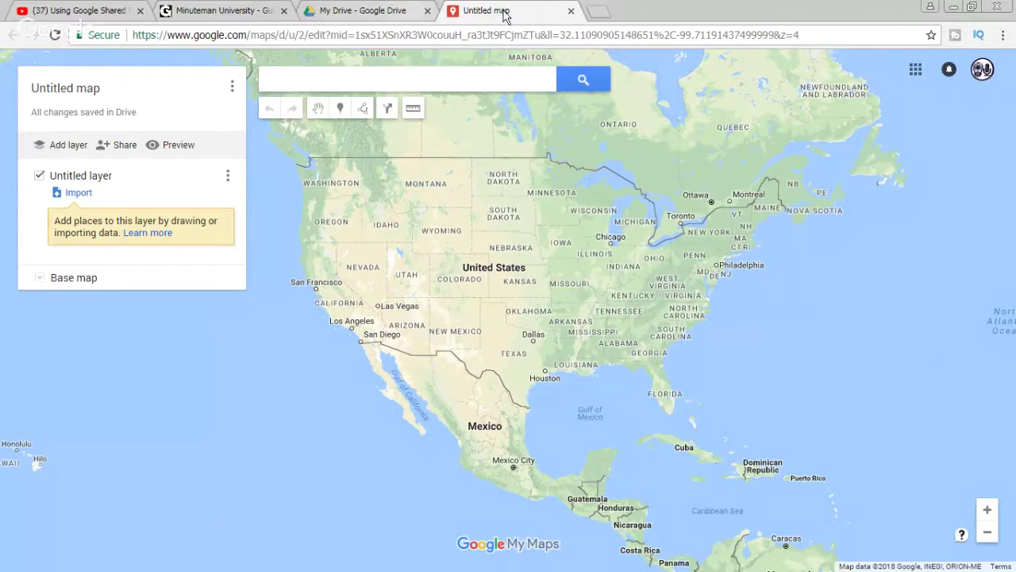
click(571, 11)
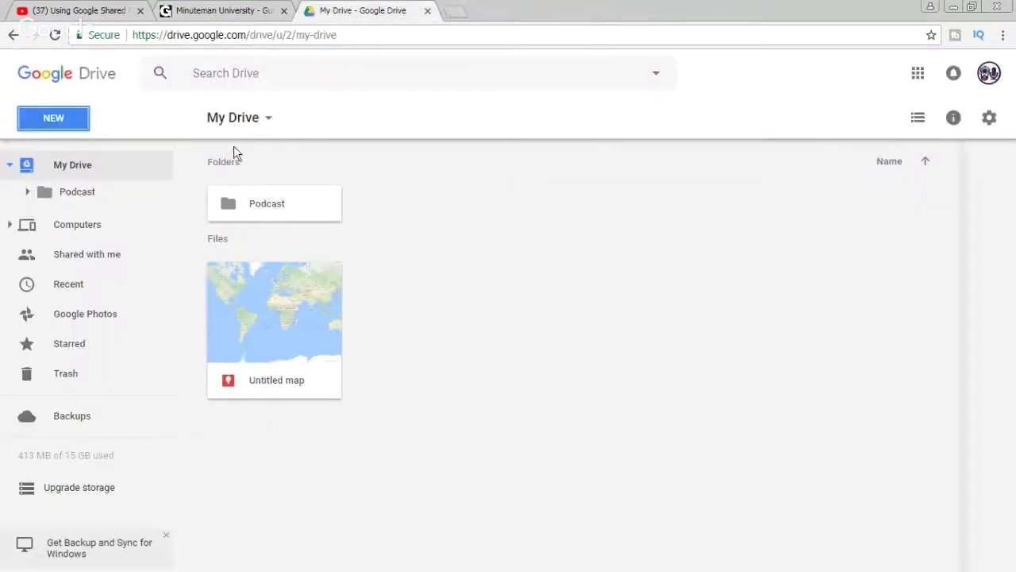
click(71, 191)
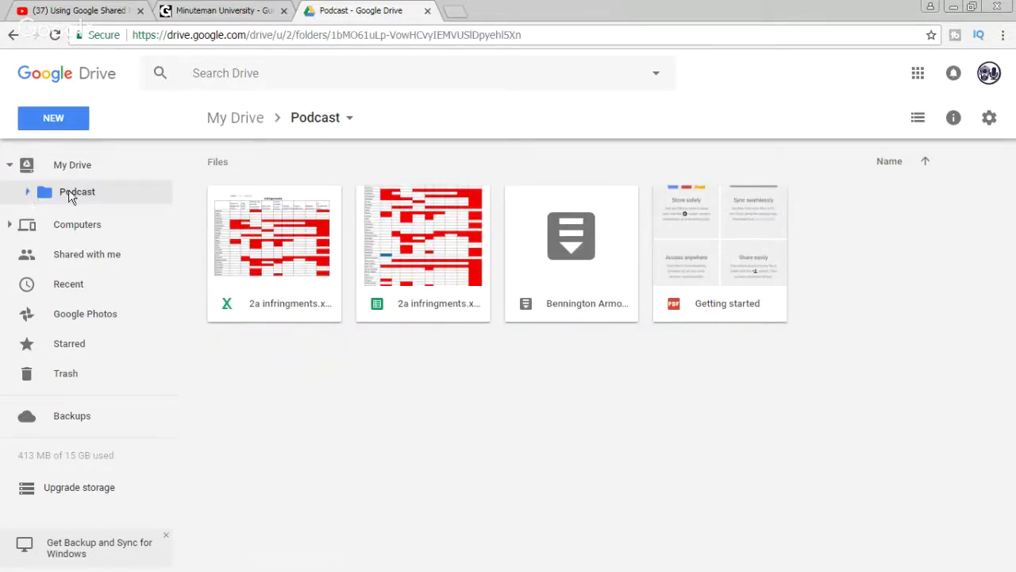
click(70, 165)
click(57, 123)
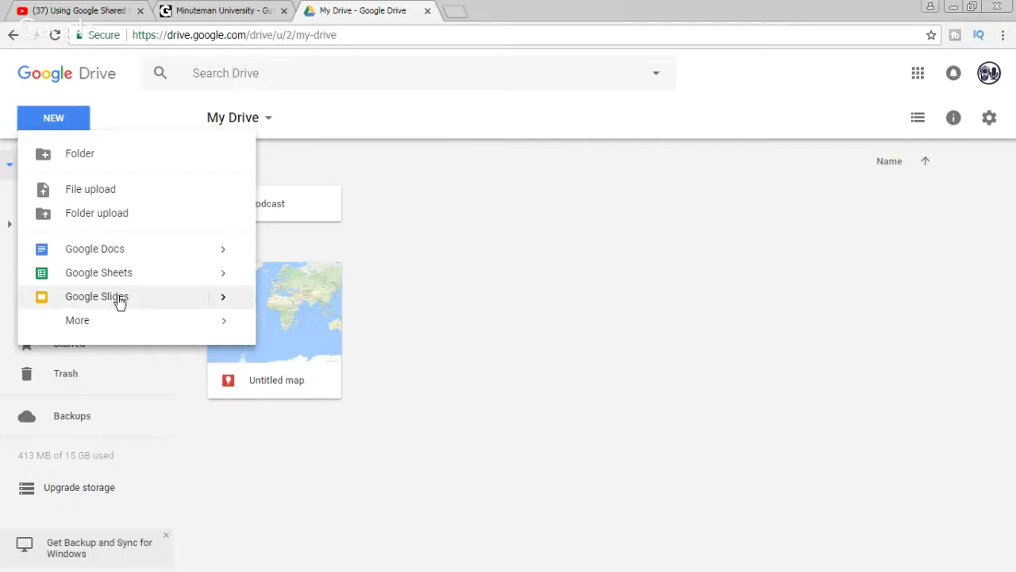
click(101, 270)
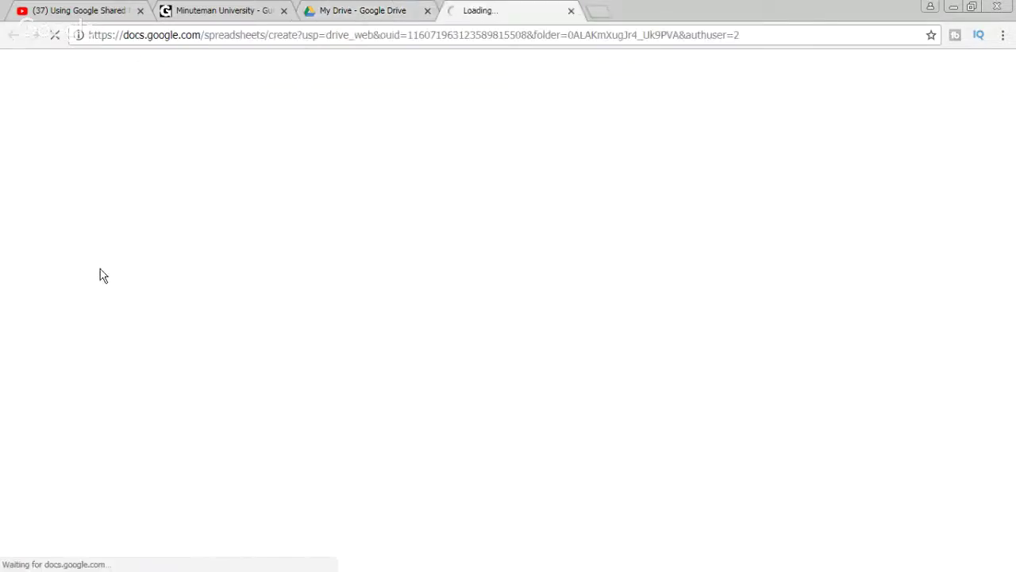
click(571, 10)
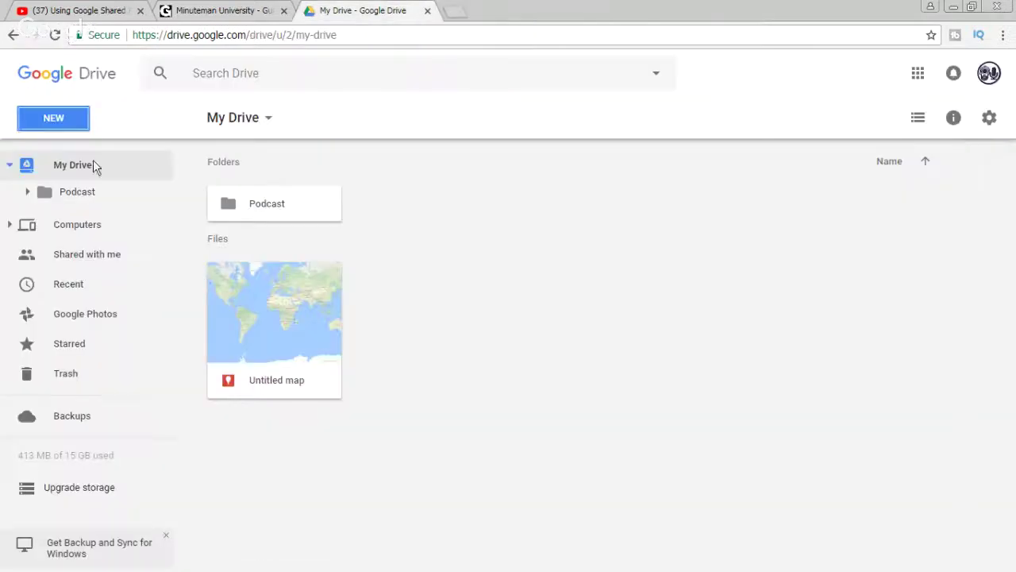
- Create a blank Google Sheets spreadsheet in My Drive and check the YouTube live stream
click(76, 129)
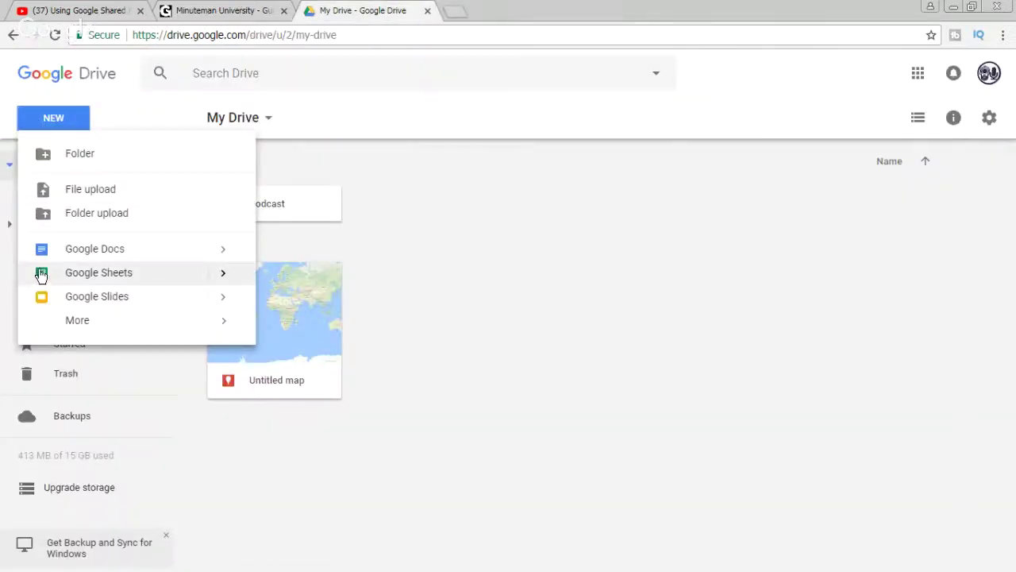
mouse_move(221, 324)
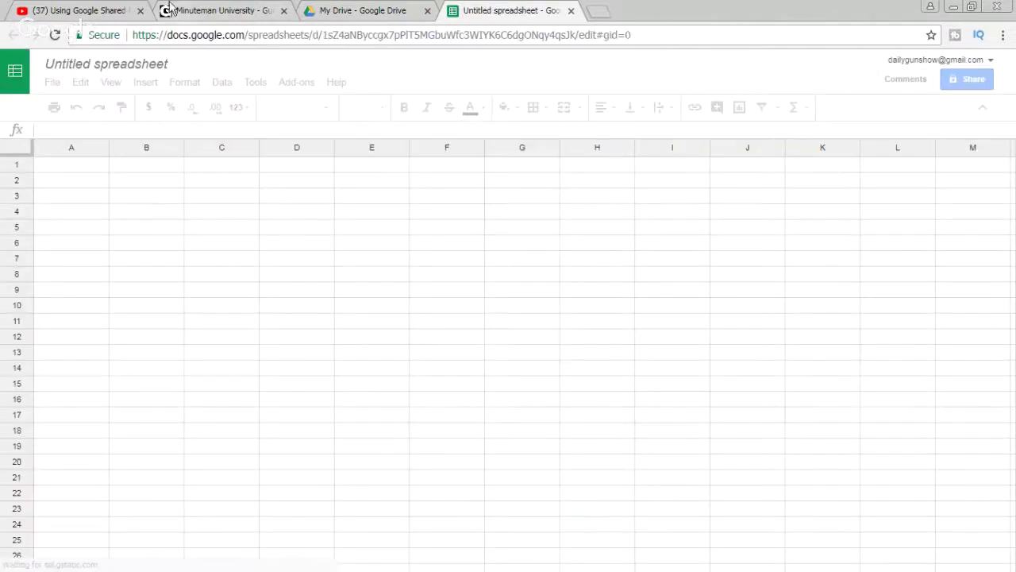
click(86, 11)
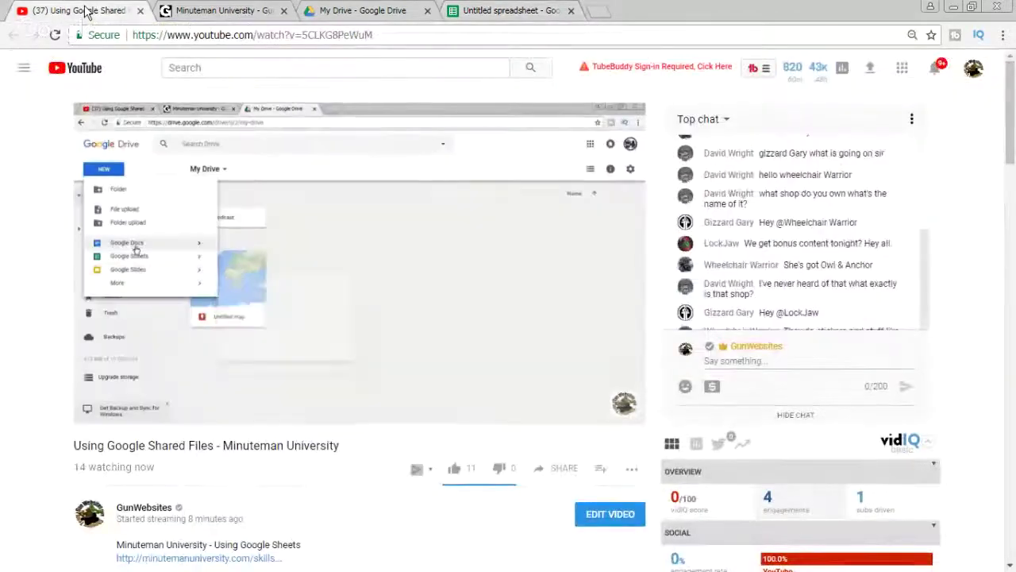
mouse_move(100, 413)
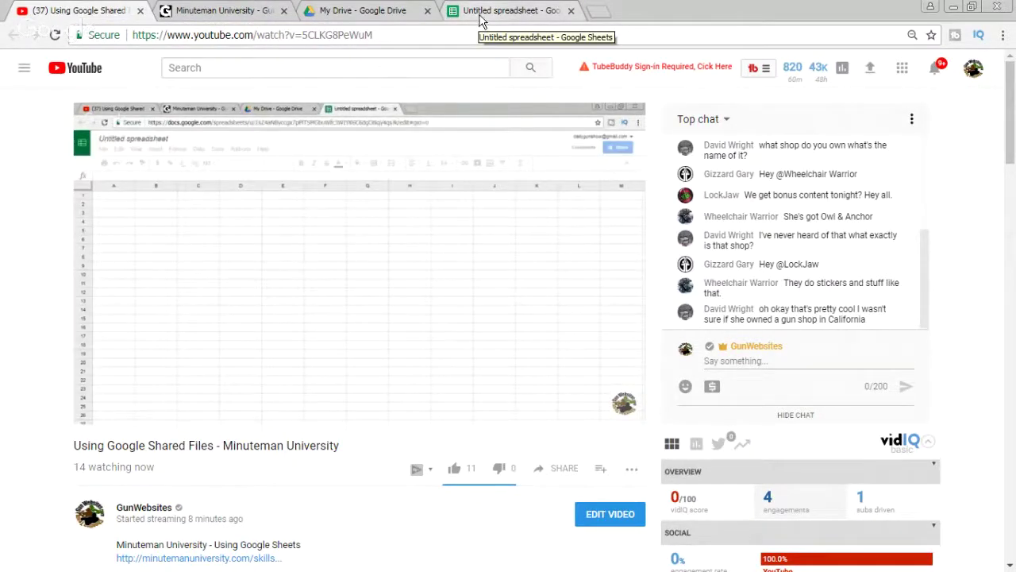
- Check the Minuteman University chat page, create a blank Google Docs document from My Drive and close it
click(229, 13)
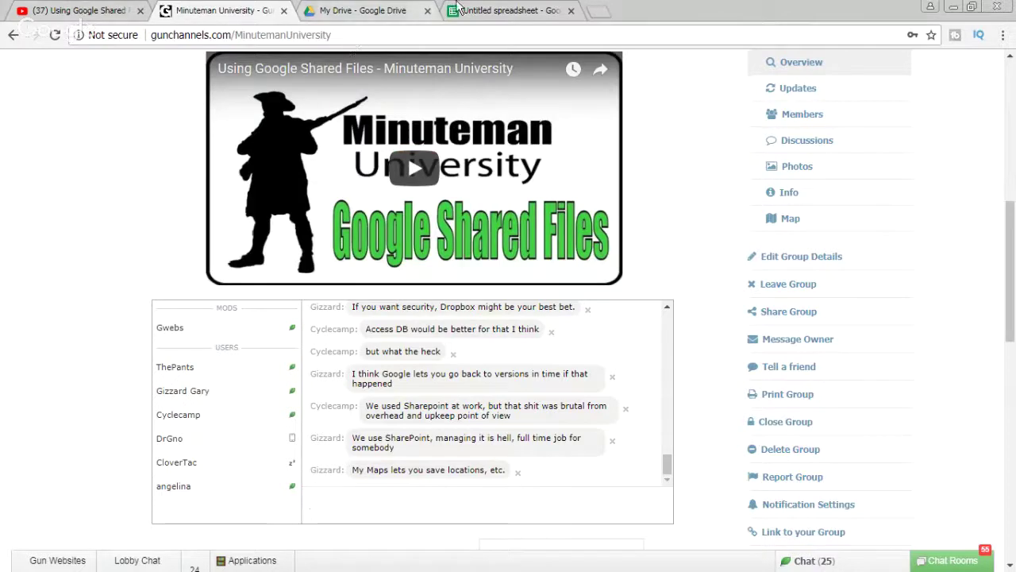
click(500, 10)
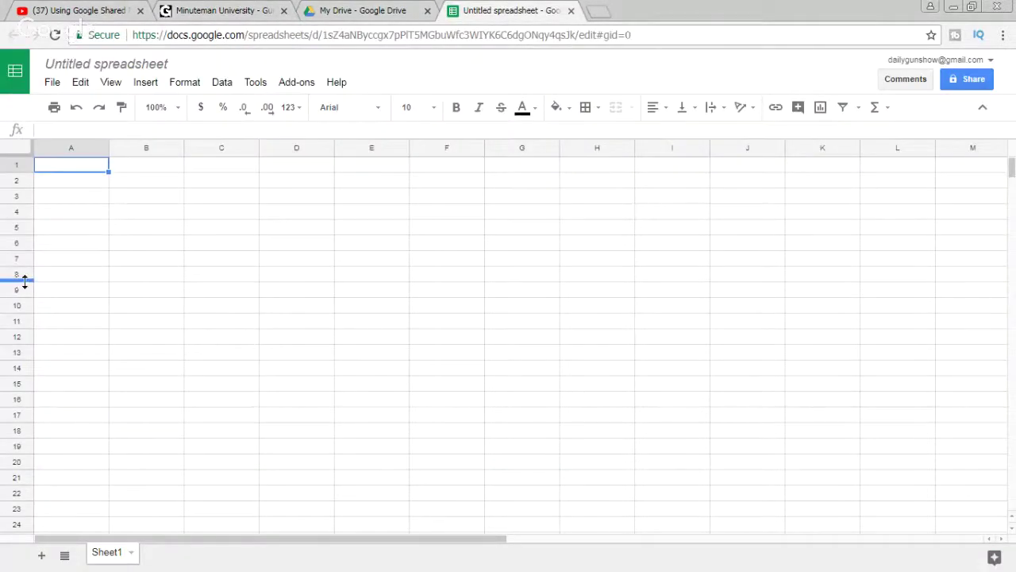
click(372, 10)
click(56, 118)
click(95, 250)
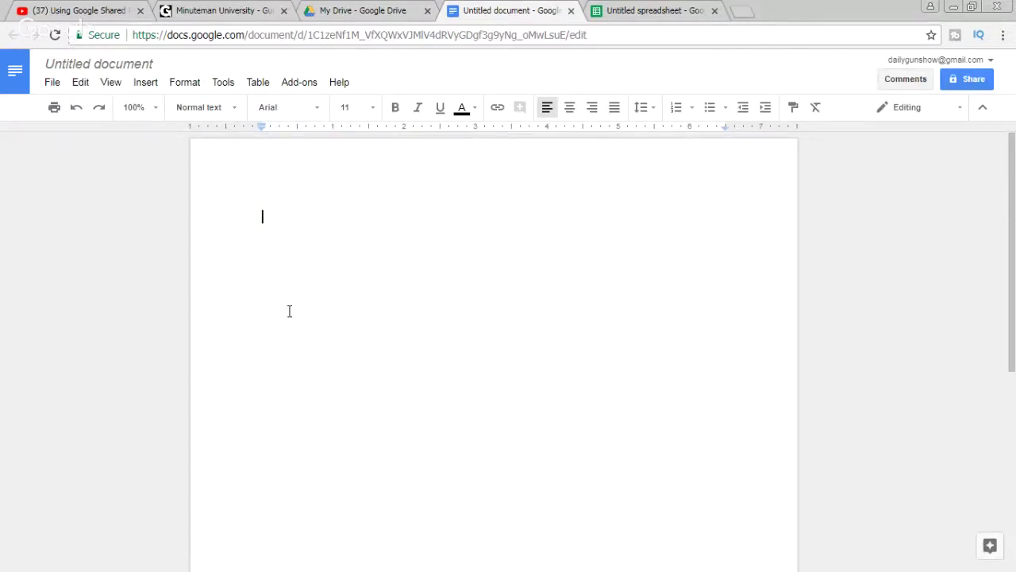
click(571, 11)
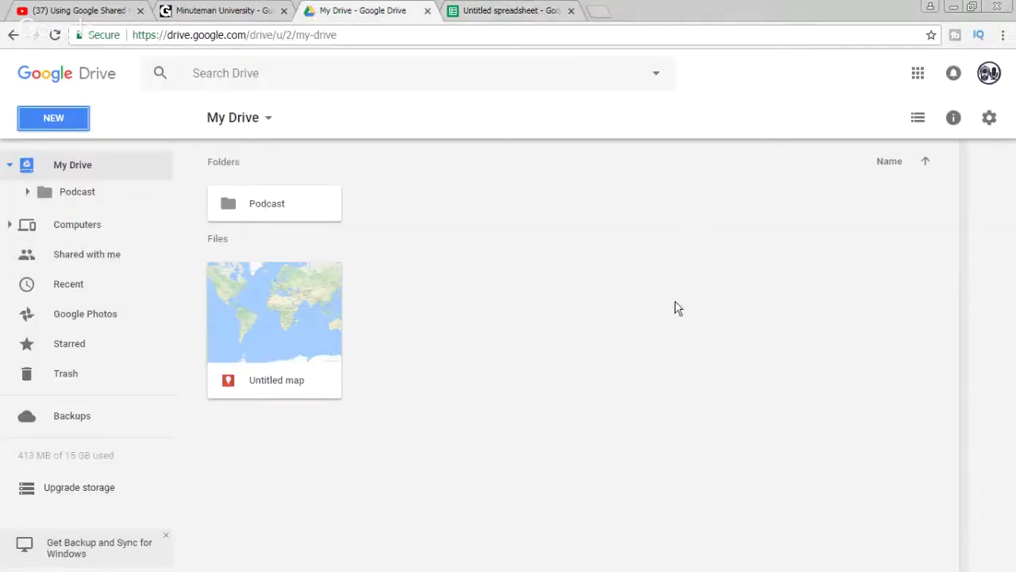
- Rename the untitled spreadsheet as "Title samp;le"
click(503, 11)
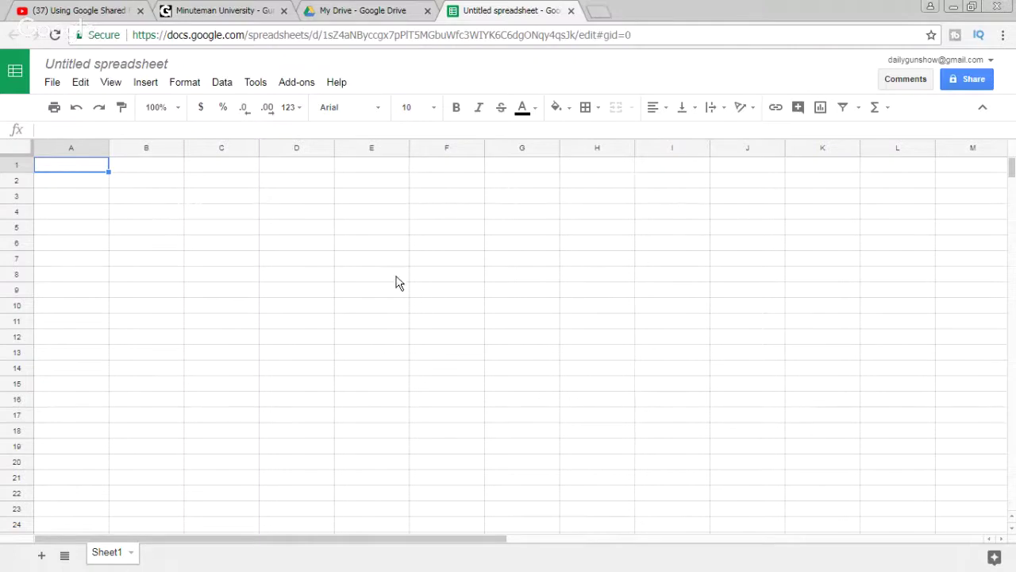
click(114, 69)
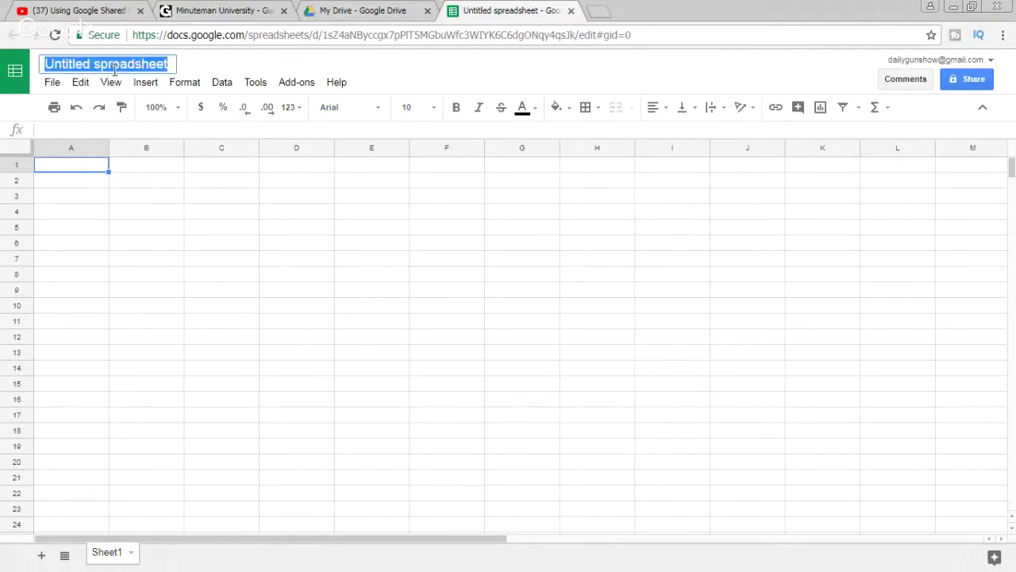
text(Title sam)
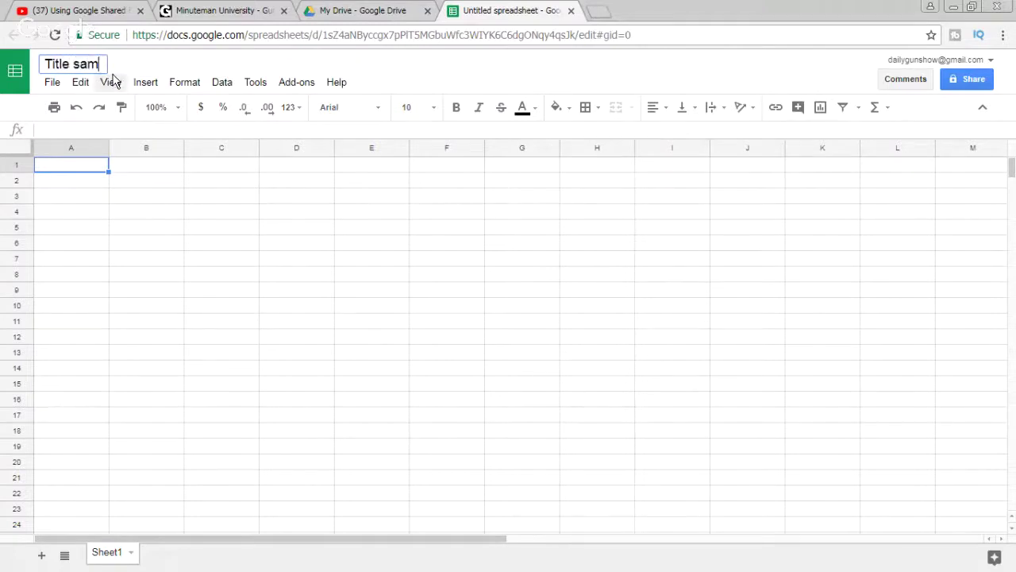
text(p;le)
click(293, 230)
- Look for the renamed spreadsheet among the files in My Drive and return to it
click(362, 10)
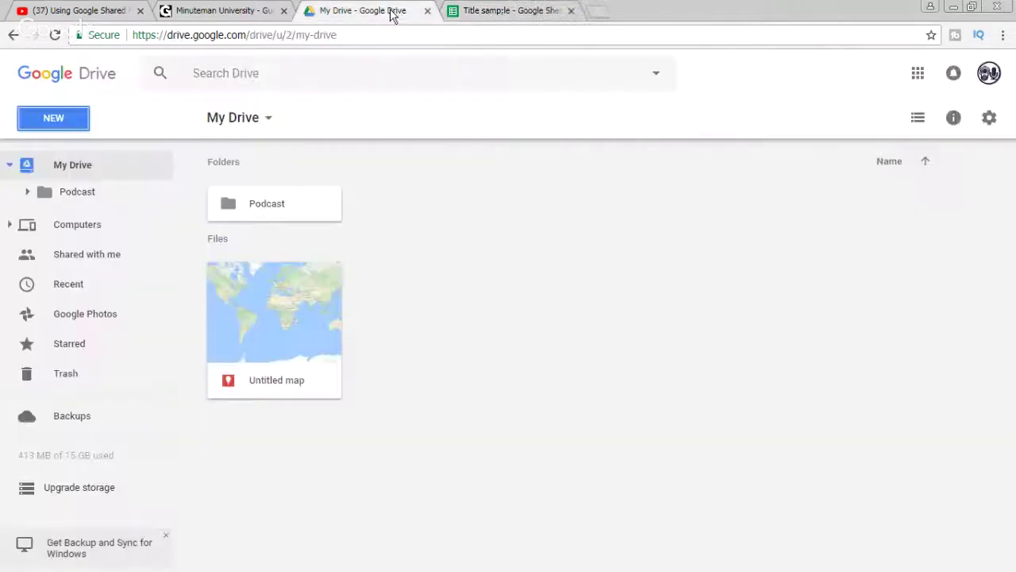
click(499, 11)
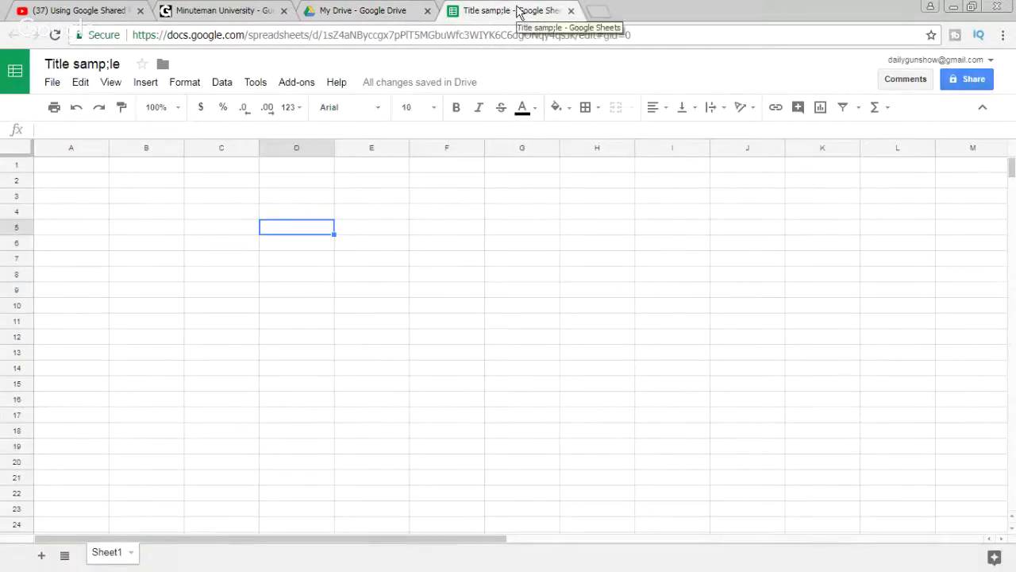
click(356, 11)
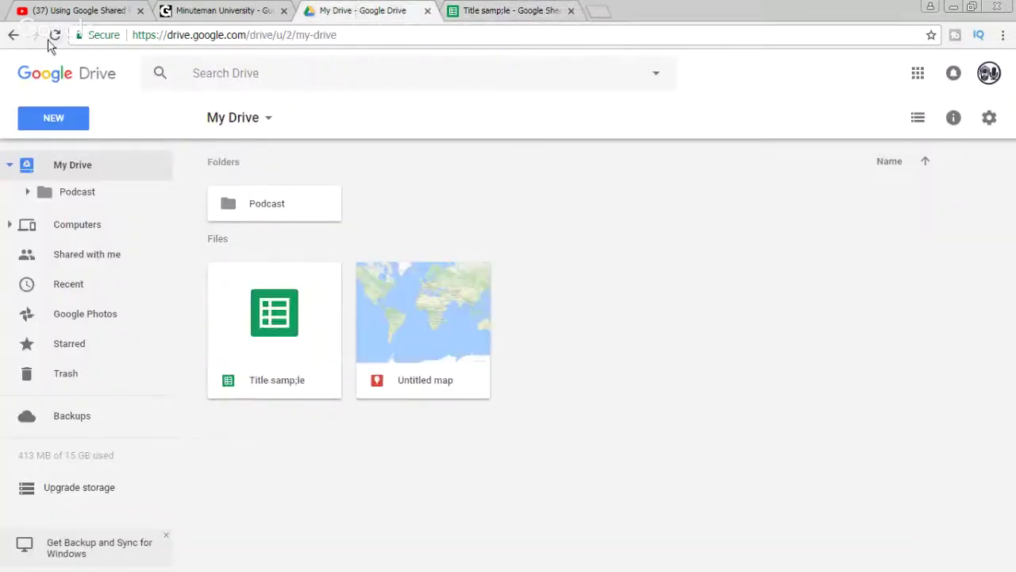
click(502, 13)
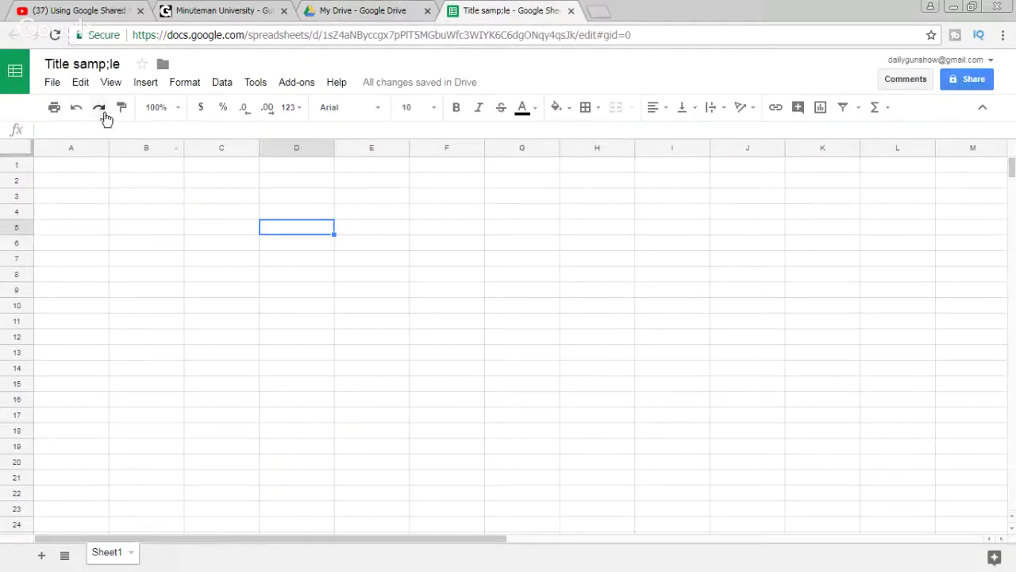
- Correct the typo in the spreadsheet's title so it reads "Title sample"
click(111, 63)
key(BackSpace)
click(183, 290)
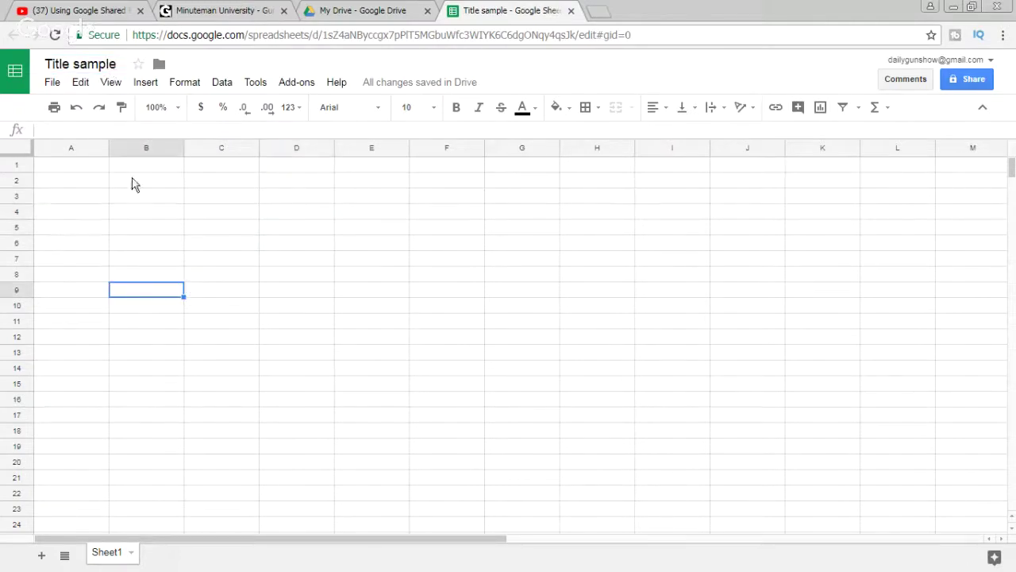
- Select the range A2:I17 on Sheet1 and add five new sheets to the spreadsheet
drag(87, 181, 705, 422)
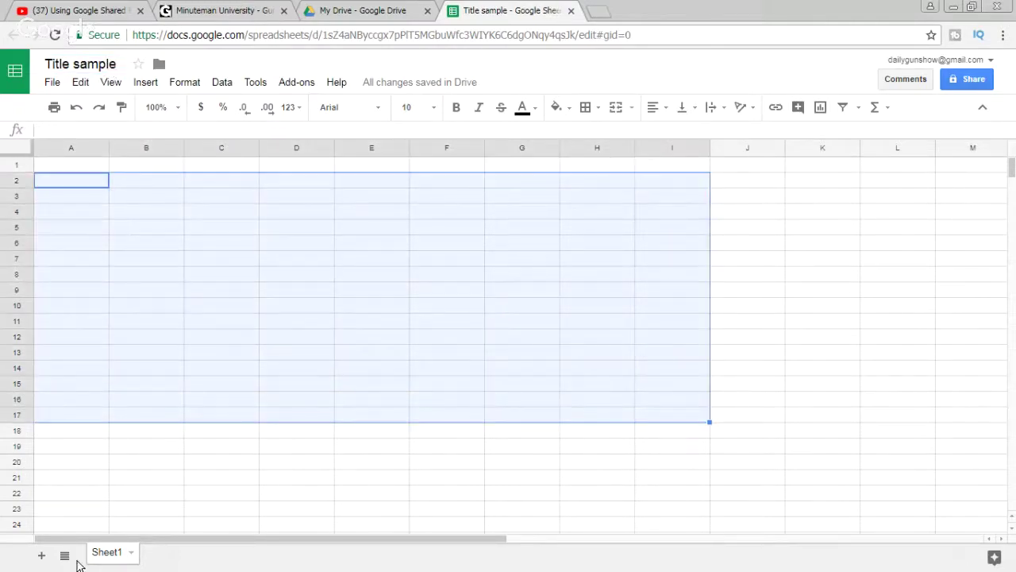
click(41, 555)
click(42, 556)
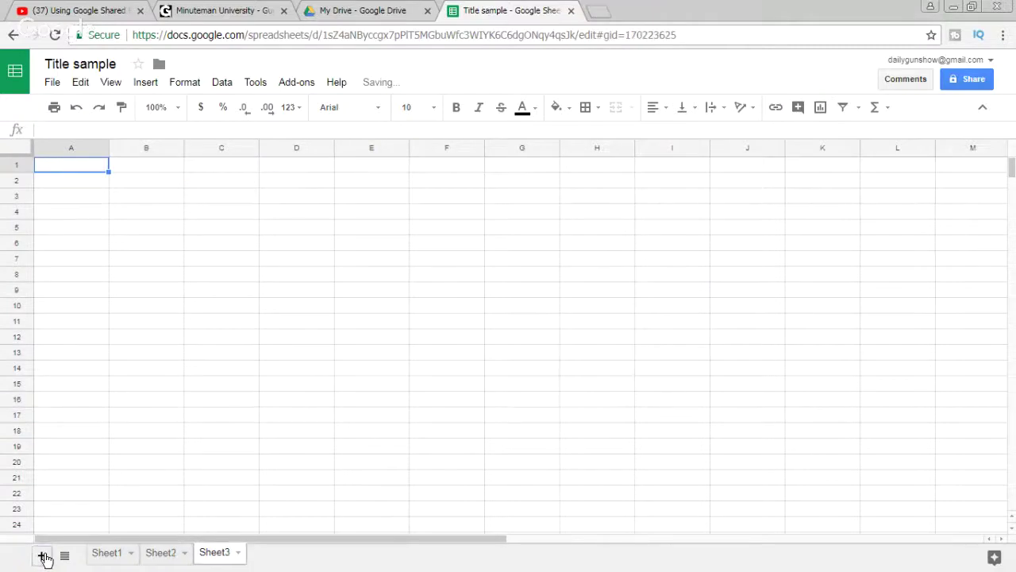
click(43, 556)
click(44, 556)
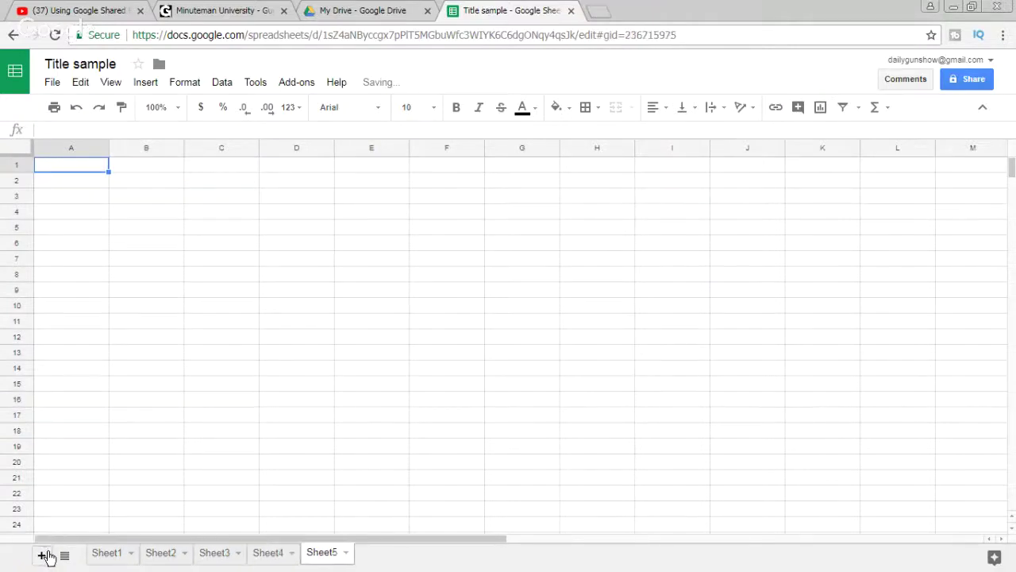
click(43, 556)
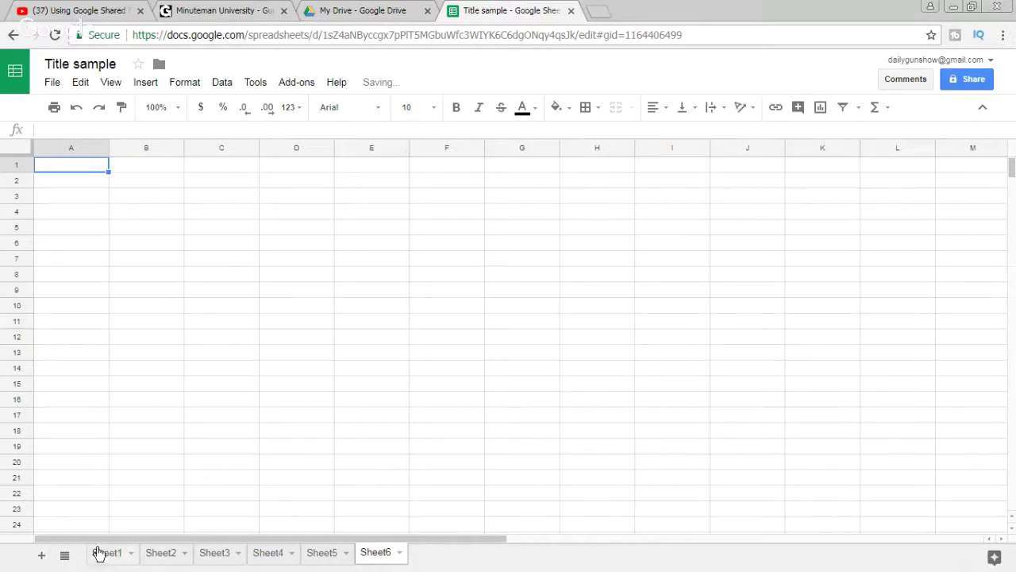
- Browse Google Drive's Podcast folder and starred files, ending in the Podcast folder
click(374, 12)
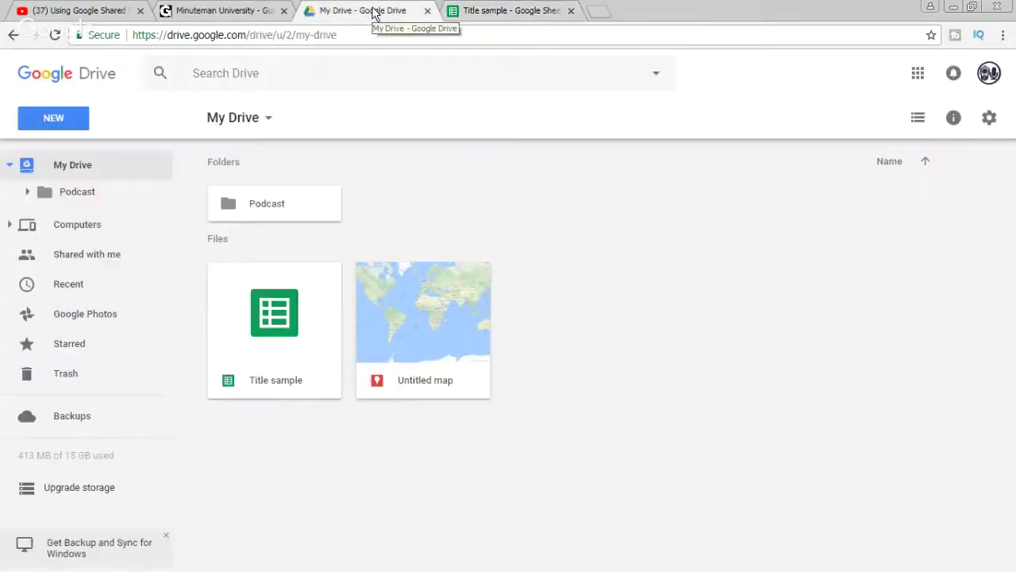
click(274, 208)
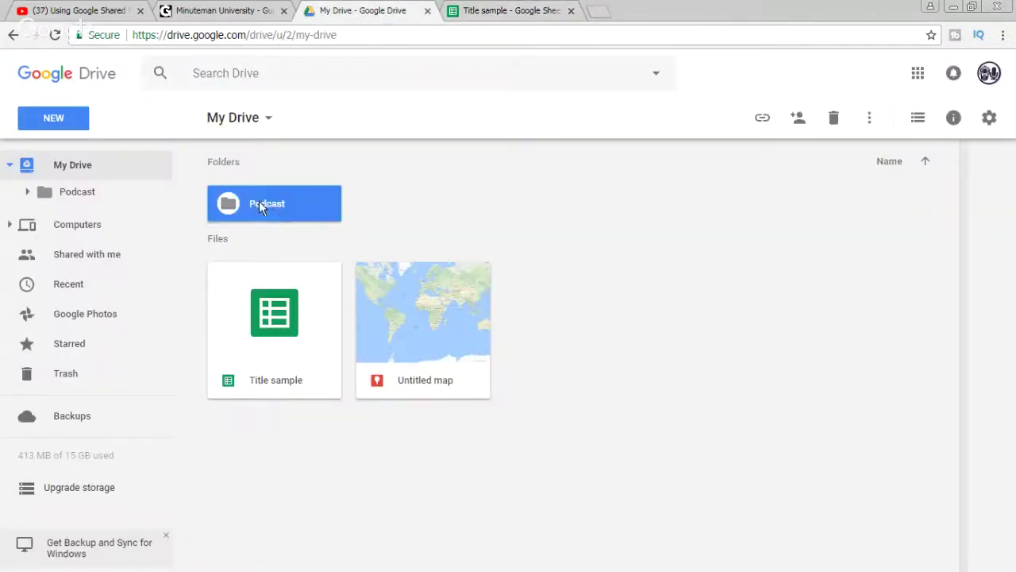
double_click(259, 204)
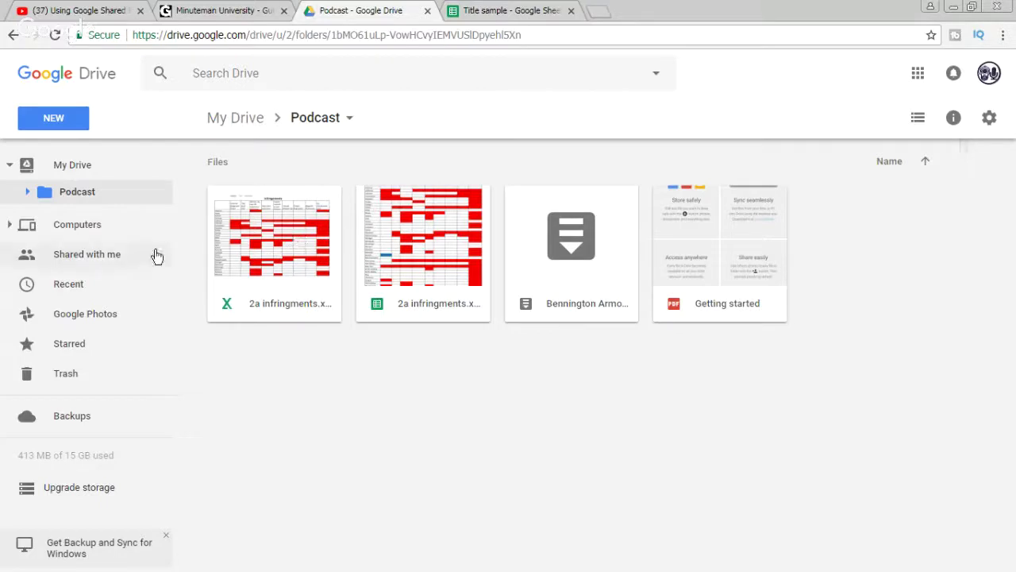
click(68, 342)
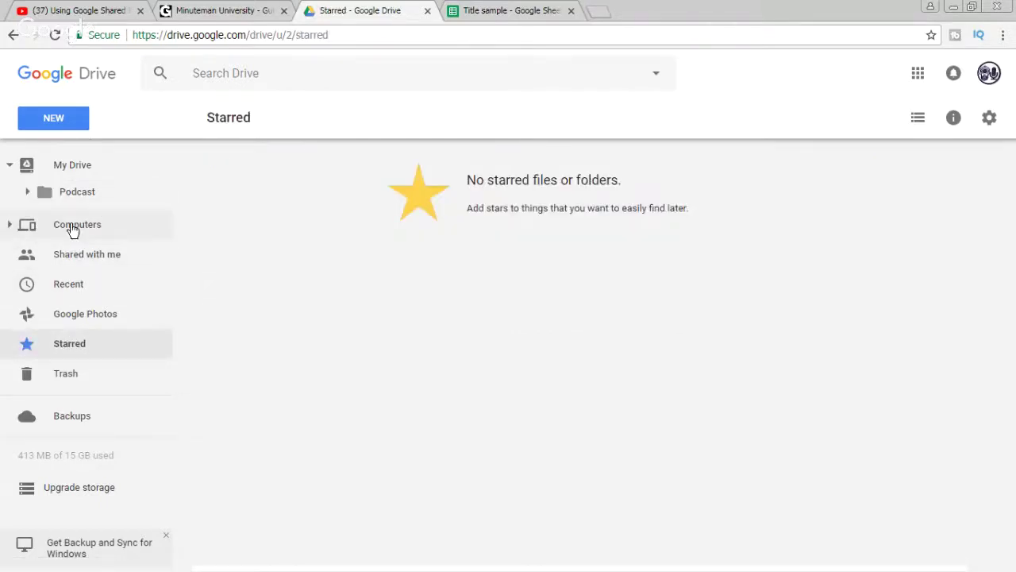
click(69, 166)
double_click(259, 205)
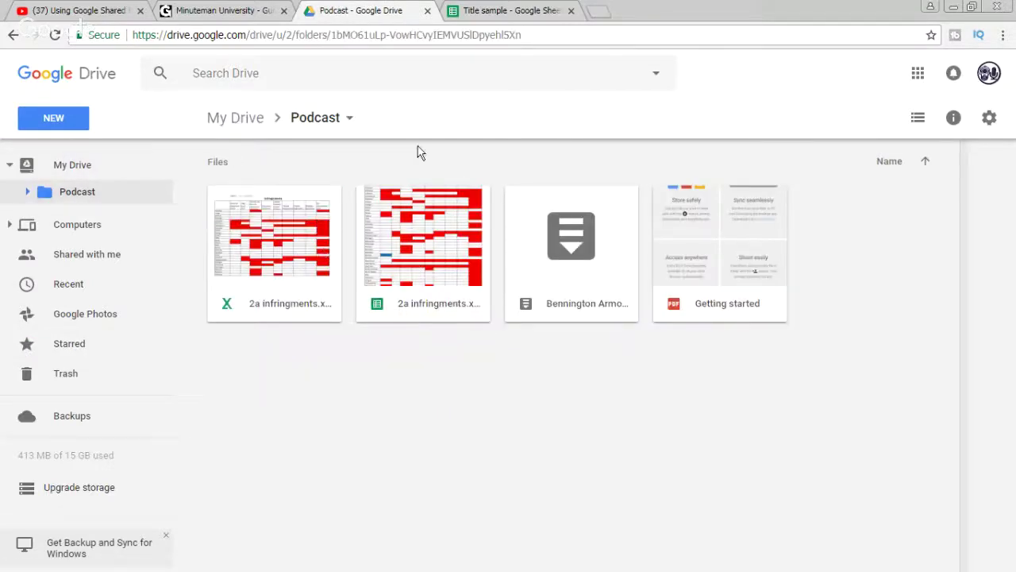
- Open the Daily Gun Show spreadsheet from the GunChannels bookmarks, alongside the pages already open
key(ctrl+t)
click(424, 64)
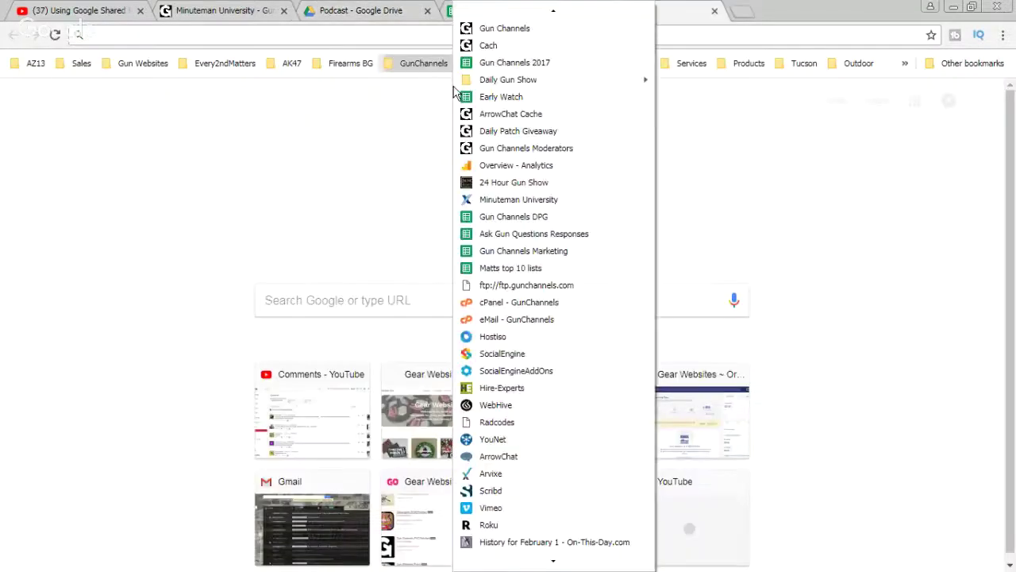
mouse_move(672, 77)
click(722, 91)
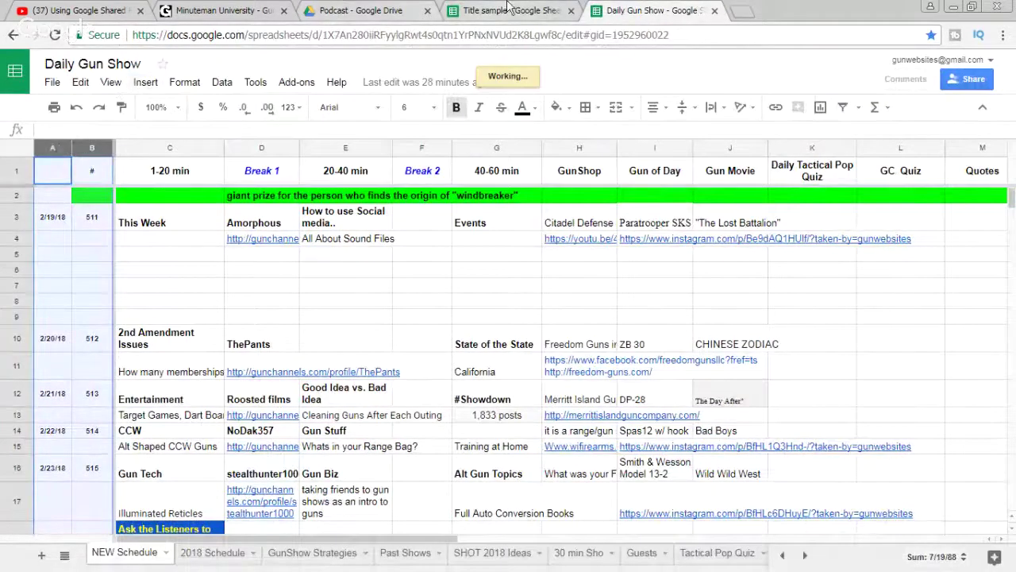
- Freeze the first row of Sheet6 in the Title sample spreadsheet
click(508, 11)
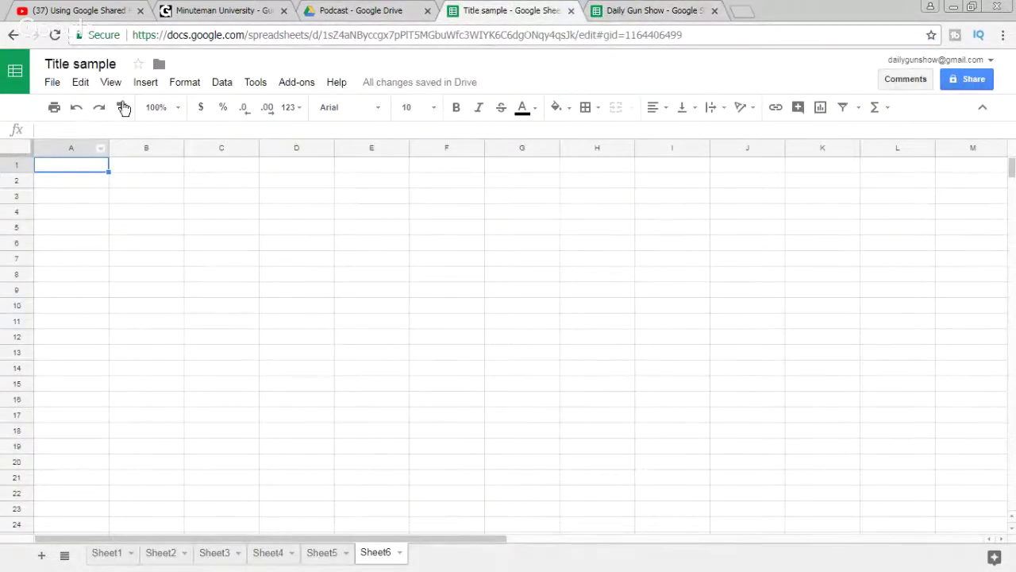
click(147, 82)
mouse_move(109, 84)
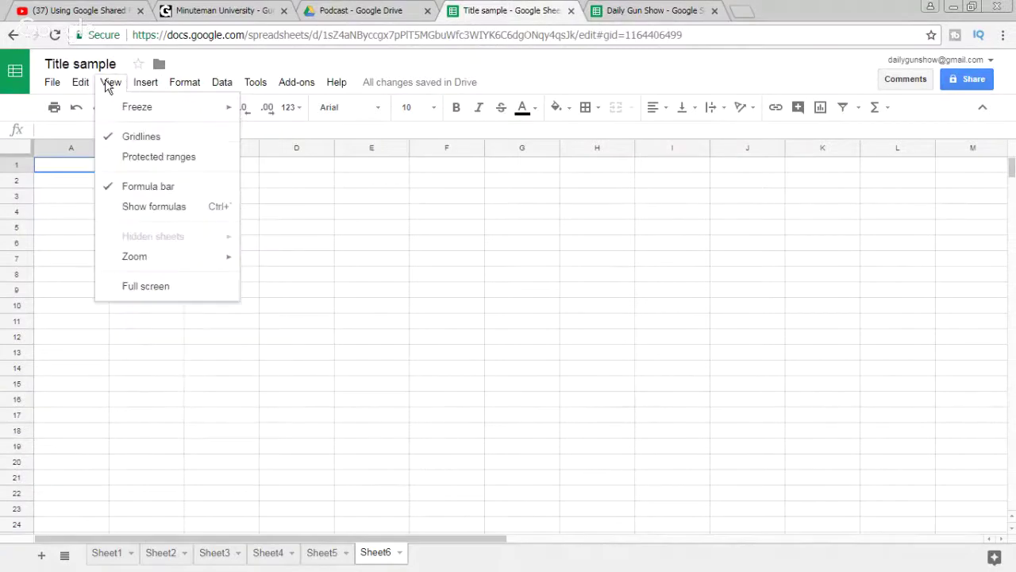
mouse_move(220, 110)
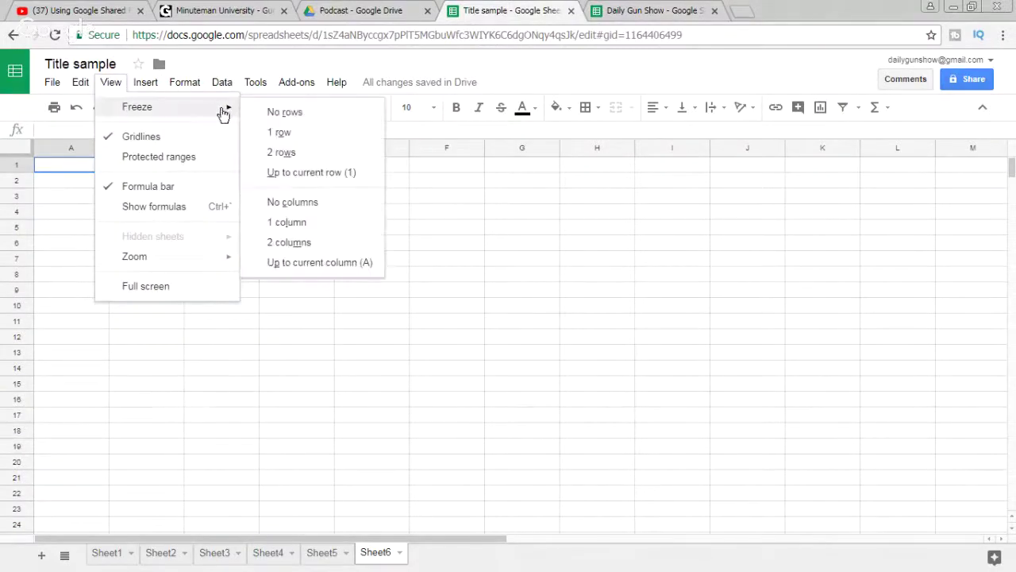
click(280, 132)
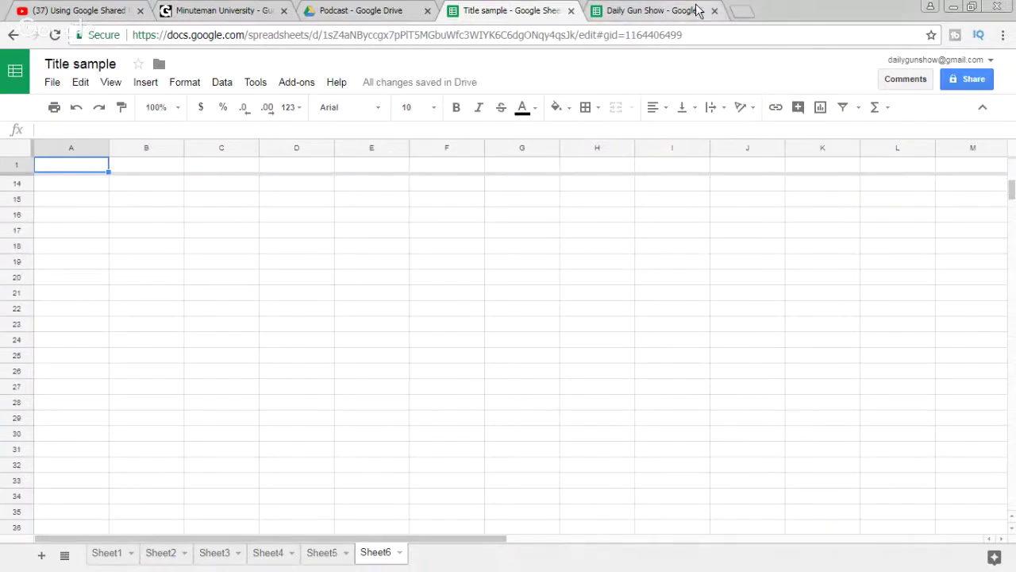
- Examine how the frozen header row and first columns behave in the Daily Gun Show's NEW Schedule sheet
click(664, 13)
scroll(373, 307, down, 5)
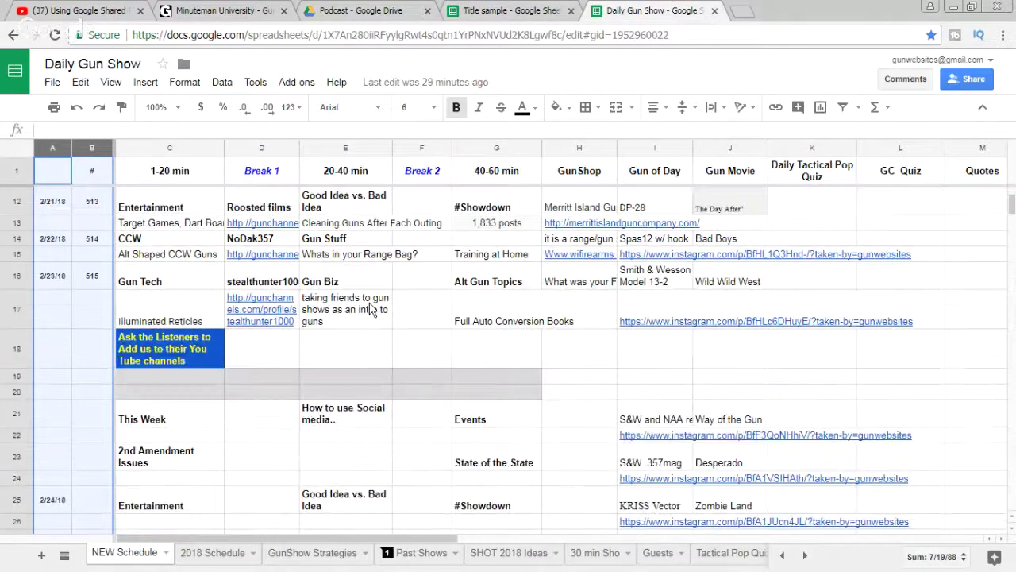
scroll(329, 270, up, 3)
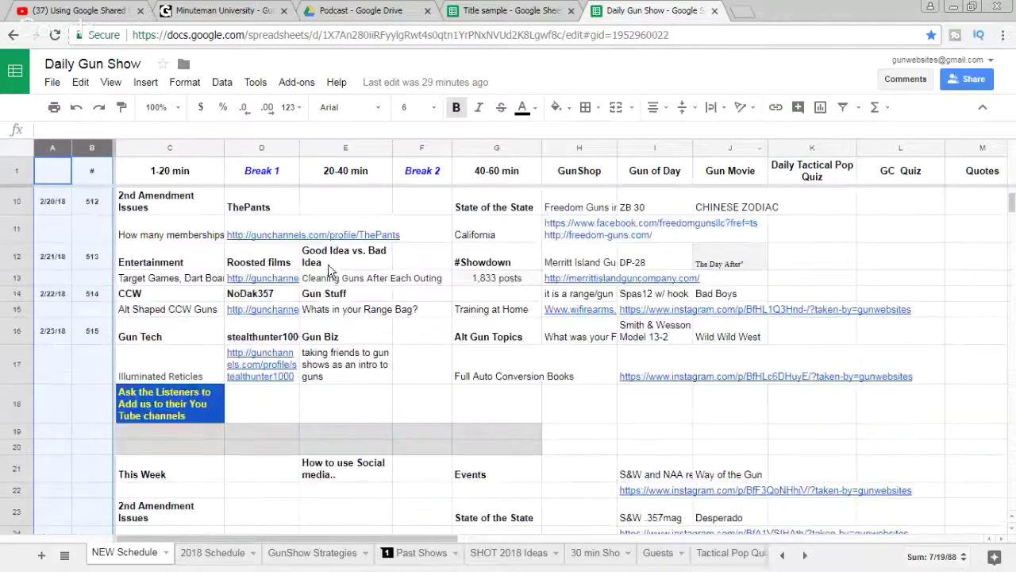
scroll(212, 546, right, 6)
scroll(171, 317, left, 3)
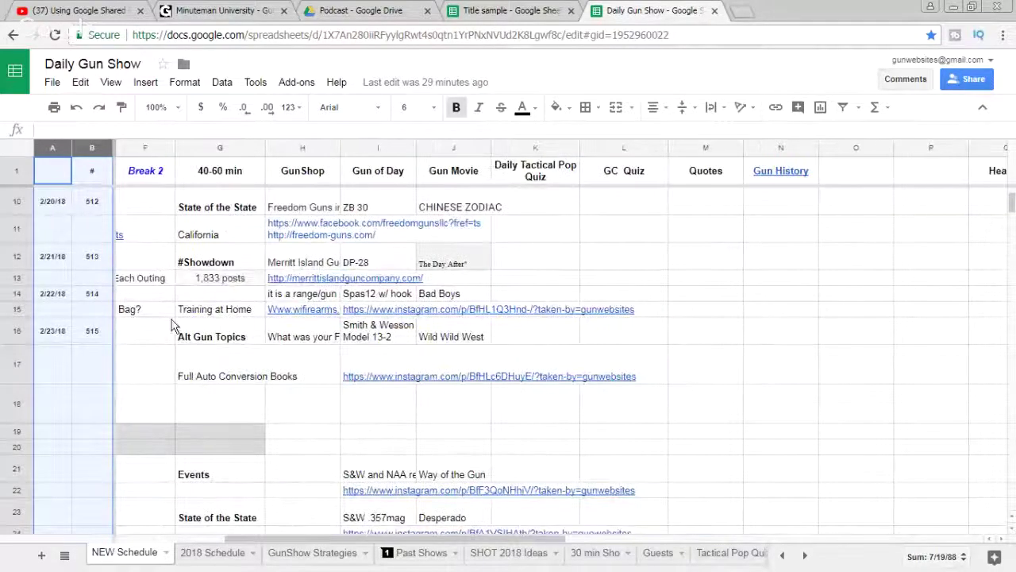
scroll(290, 548, left, 3)
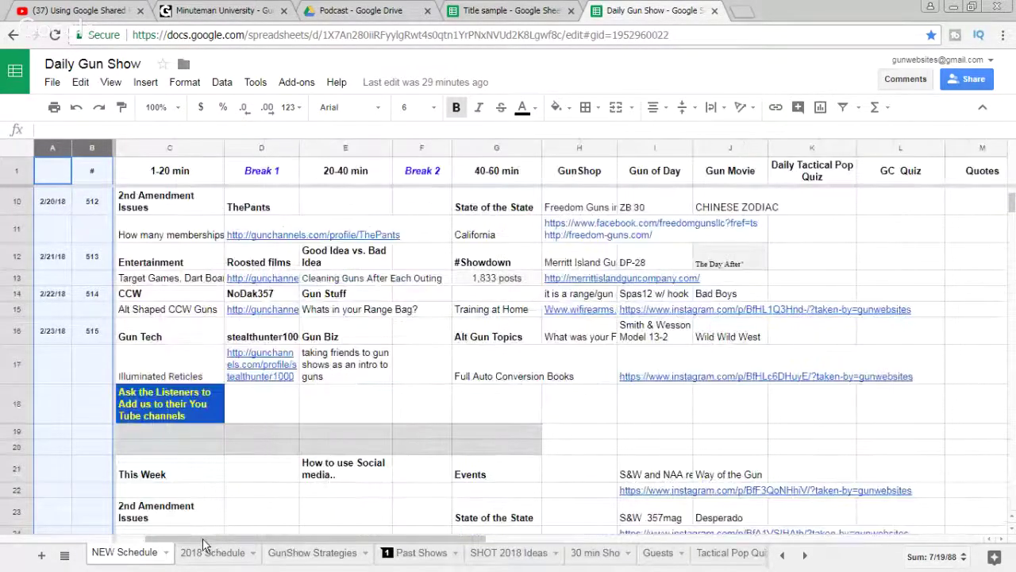
- Highlight row 1, columns A and B, row 10 and cells B11:K11 to point out the schedule's layout
click(32, 171)
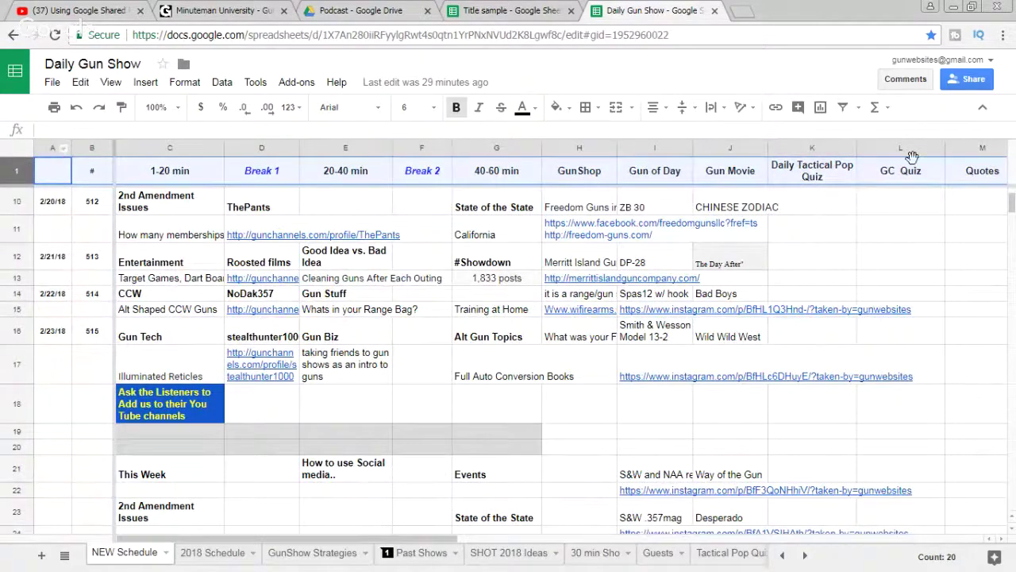
drag(44, 148, 90, 151)
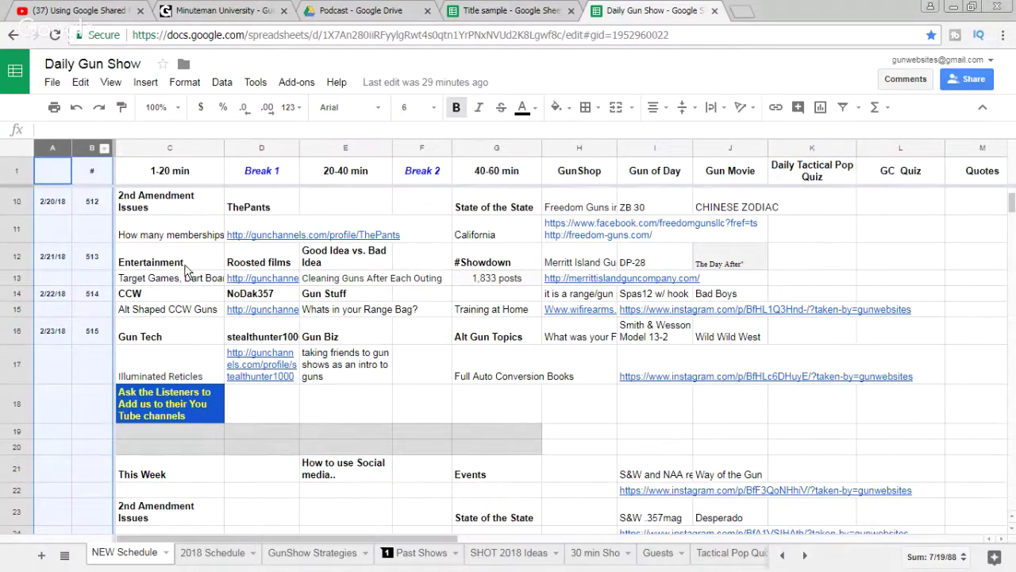
click(13, 206)
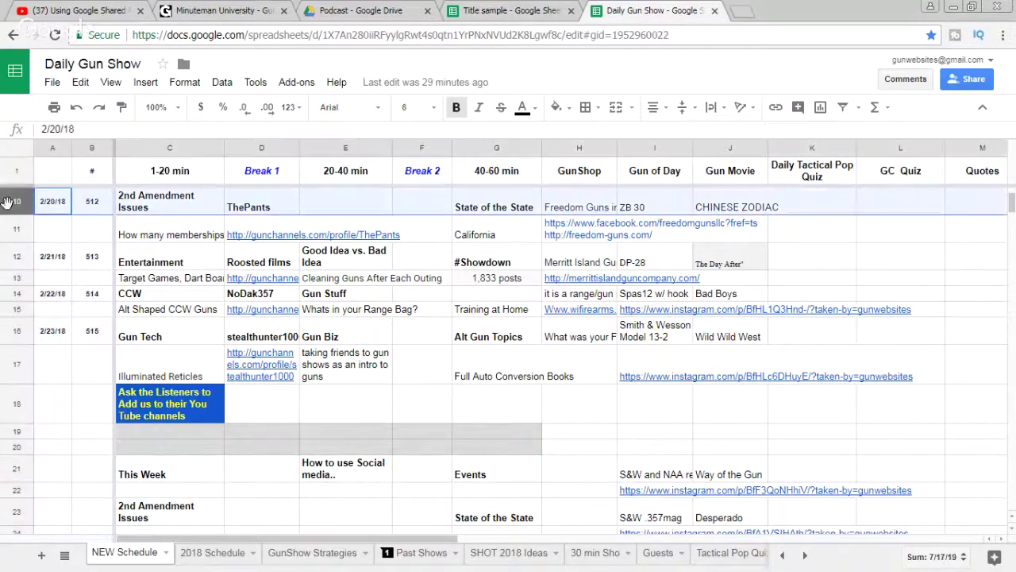
drag(89, 242, 791, 231)
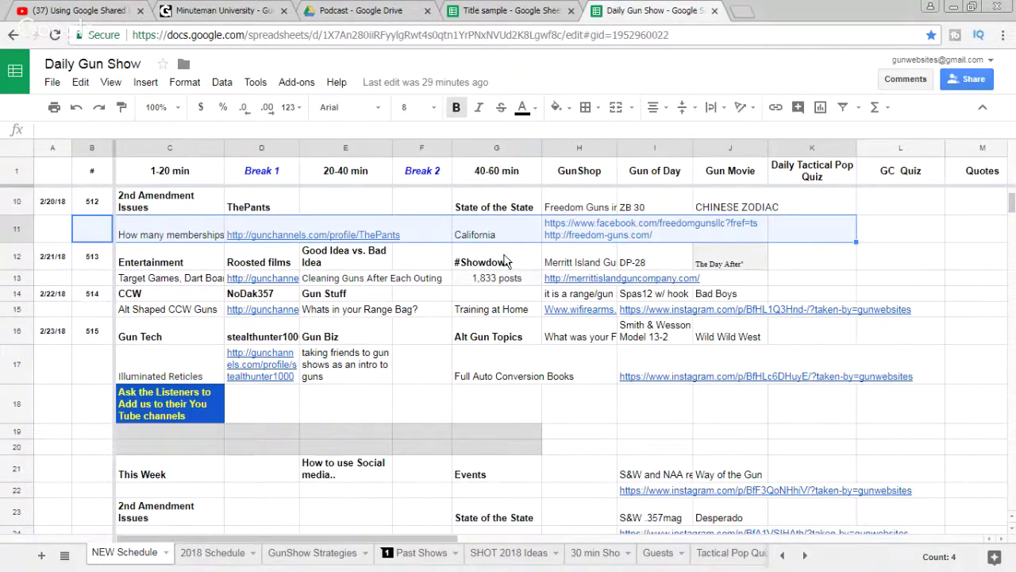
- Paste the copied Hangouts link into empty cell C6 of the NEW Schedule sheet
click(409, 283)
scroll(412, 283, up, 3)
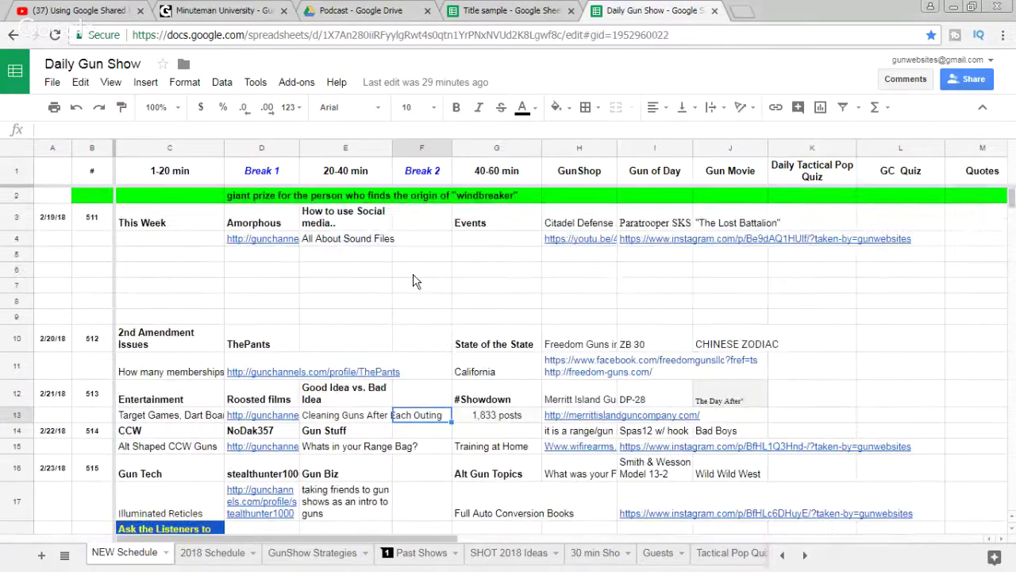
click(156, 272)
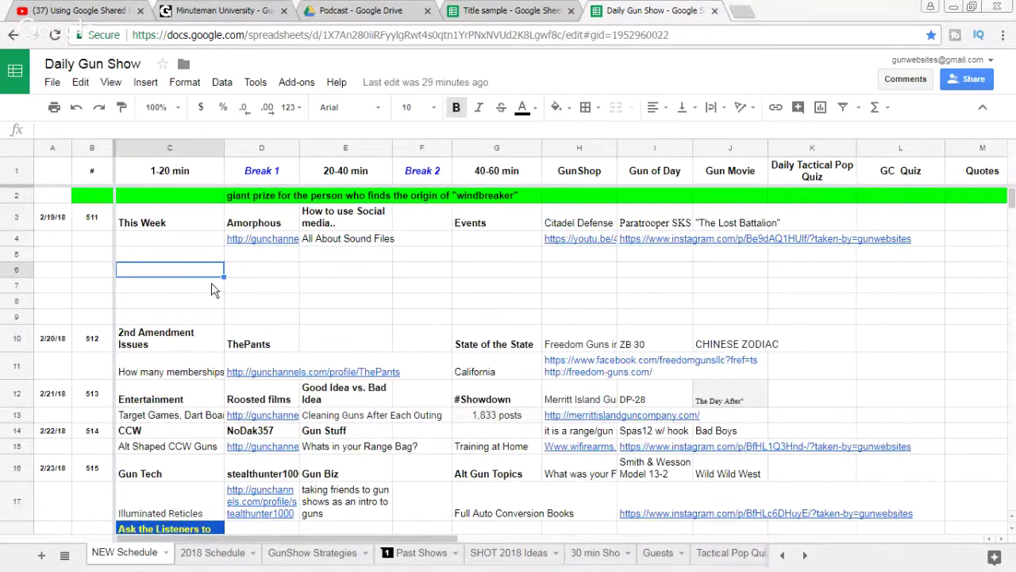
right_click(186, 272)
click(248, 328)
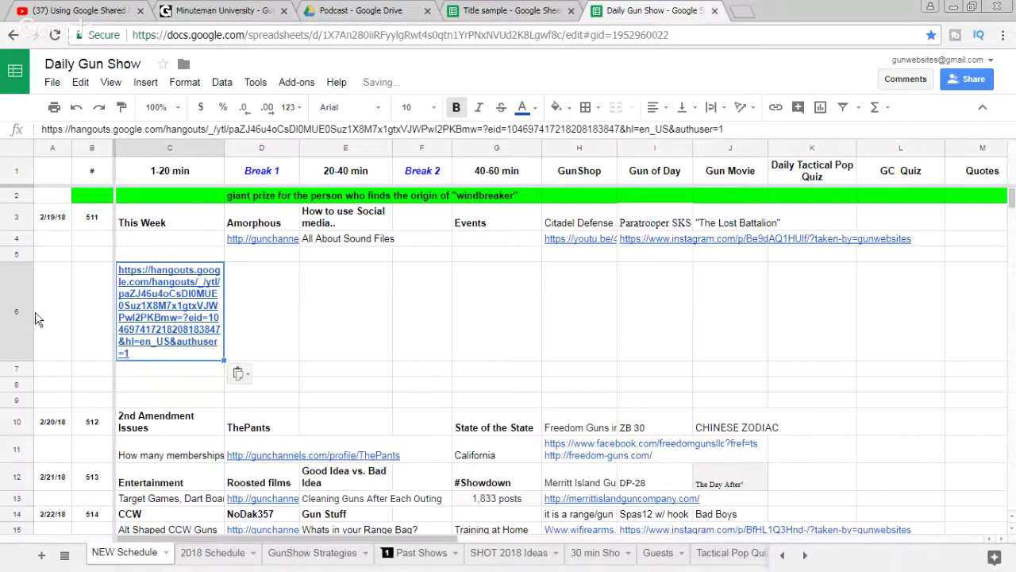
- Format the whole of row 6 with font size 12 and a yellow fill
click(16, 317)
click(433, 108)
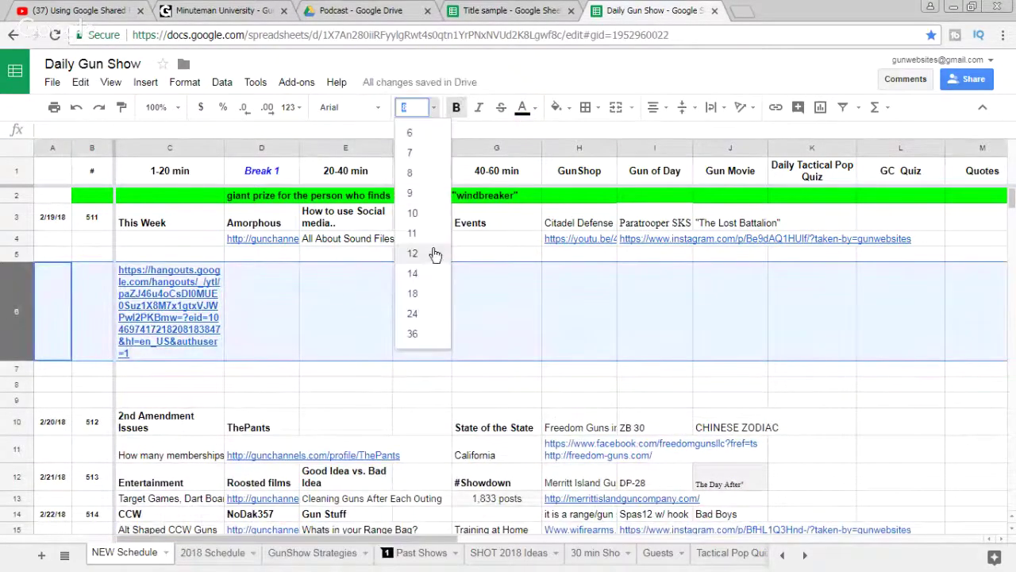
click(435, 253)
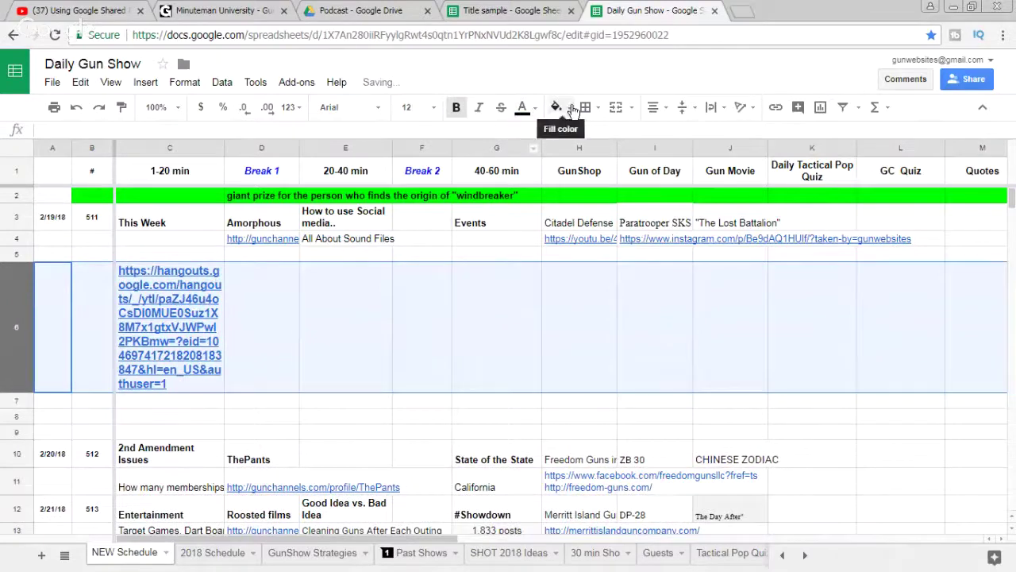
click(574, 109)
click(606, 172)
click(488, 325)
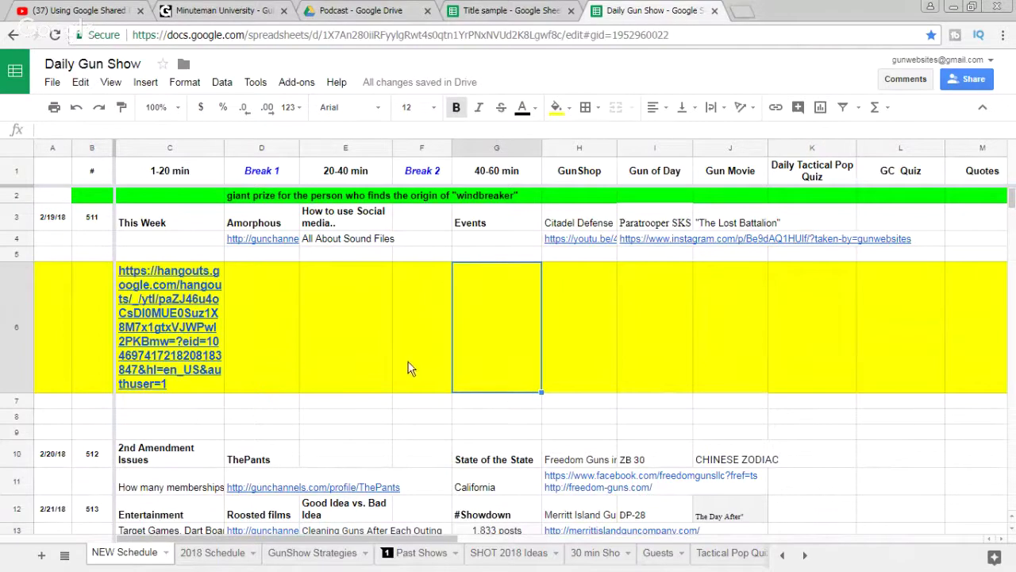
click(374, 353)
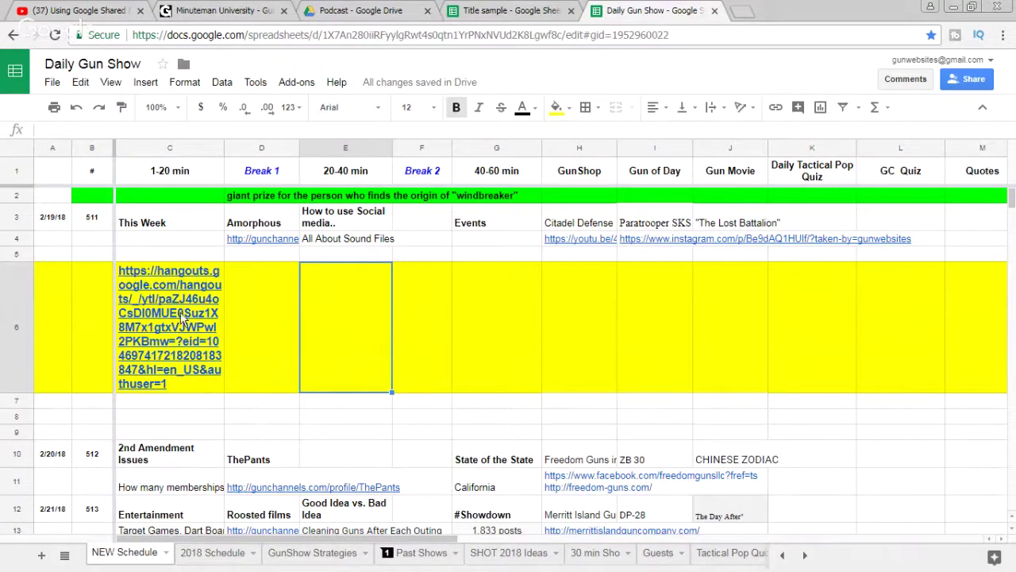
- Delete the yellow row 6 containing the Hangouts link from the NEW Schedule sheet
mouse_move(182, 317)
click(32, 339)
right_click(22, 338)
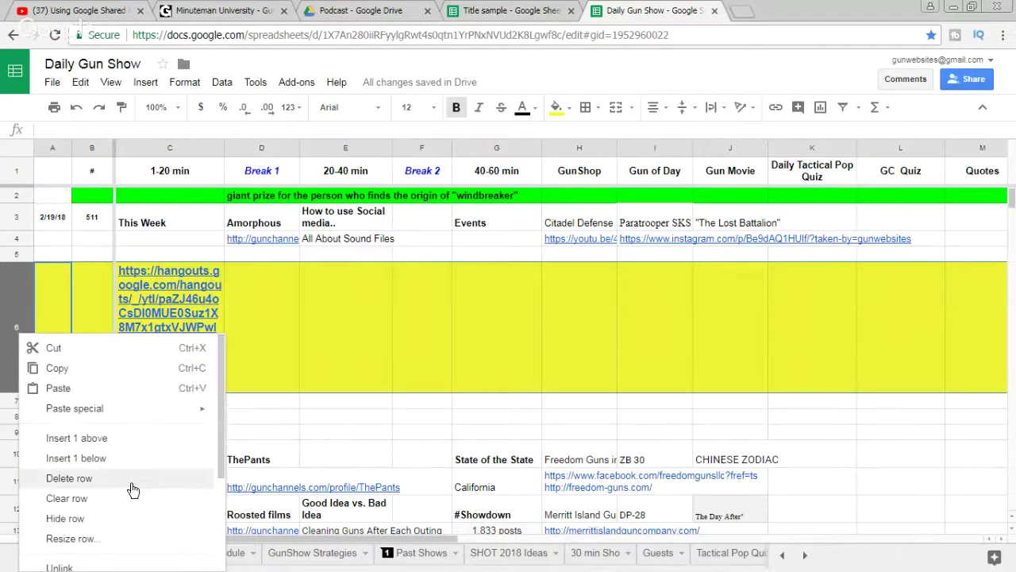
click(167, 477)
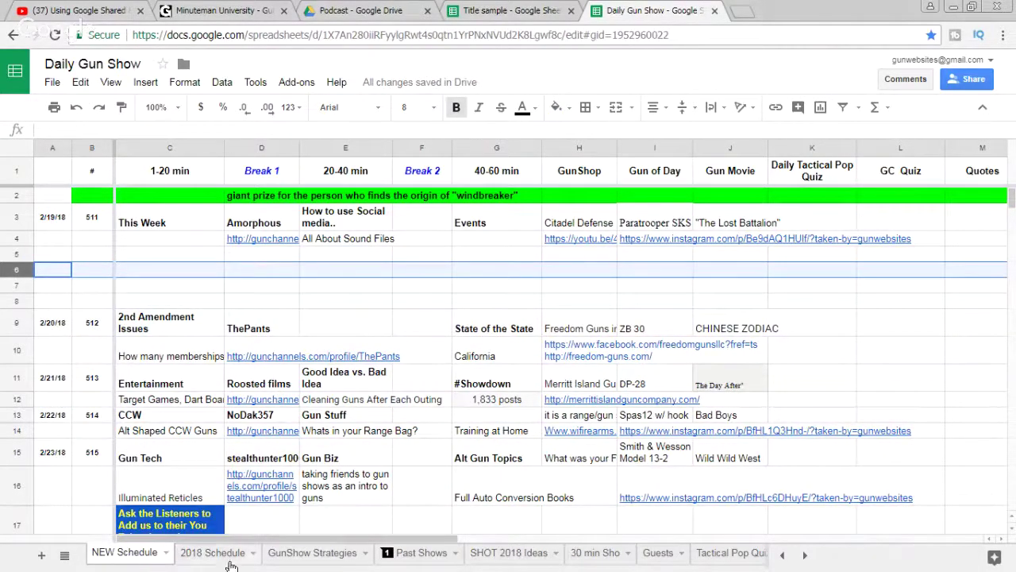
- Highlight rows 3 and 4 of the NEW Schedule sheet and find the first empty row of the Past Shows sheet
drag(20, 216, 16, 240)
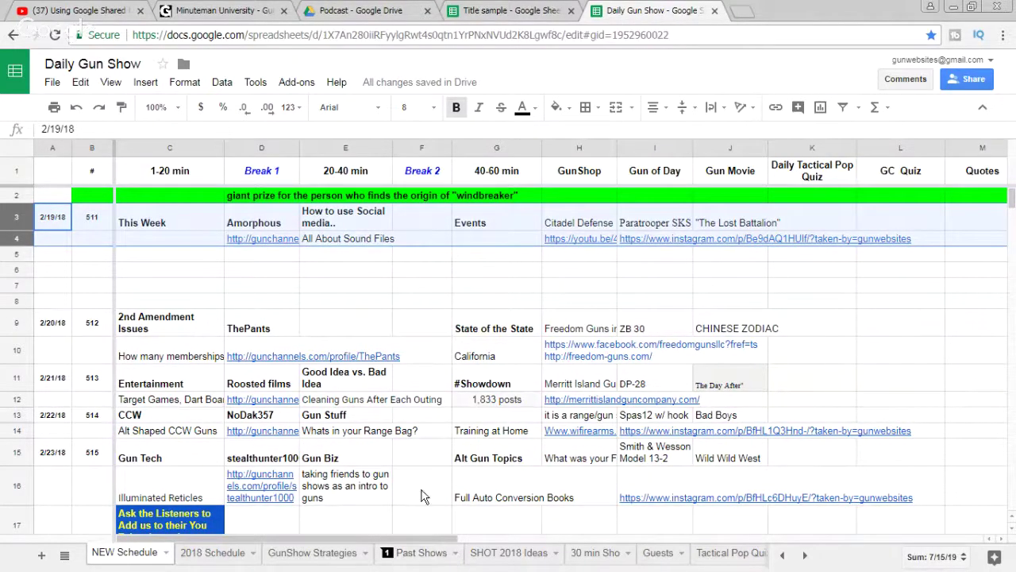
click(418, 556)
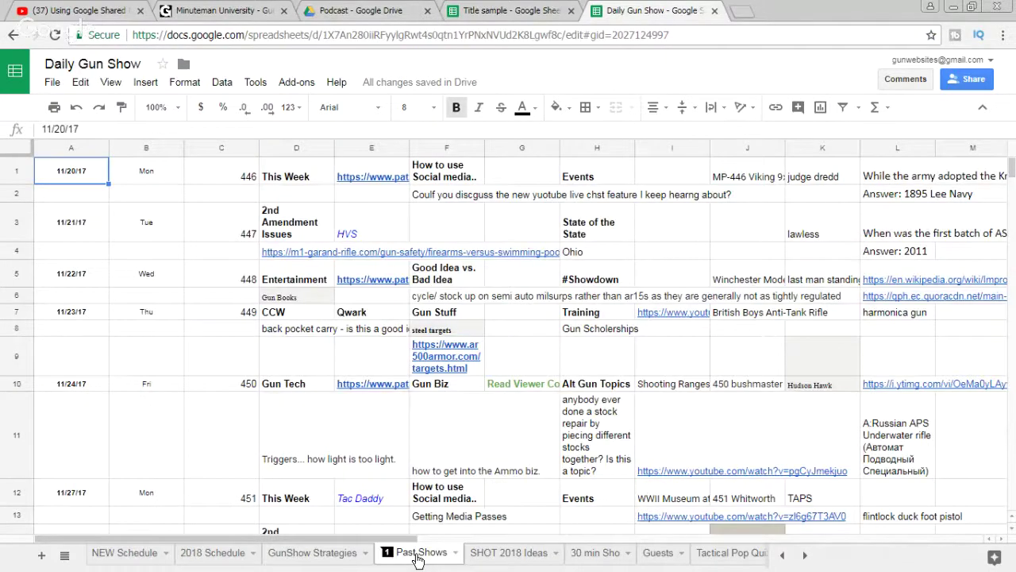
scroll(268, 276, down, 5)
scroll(268, 276, down, 20)
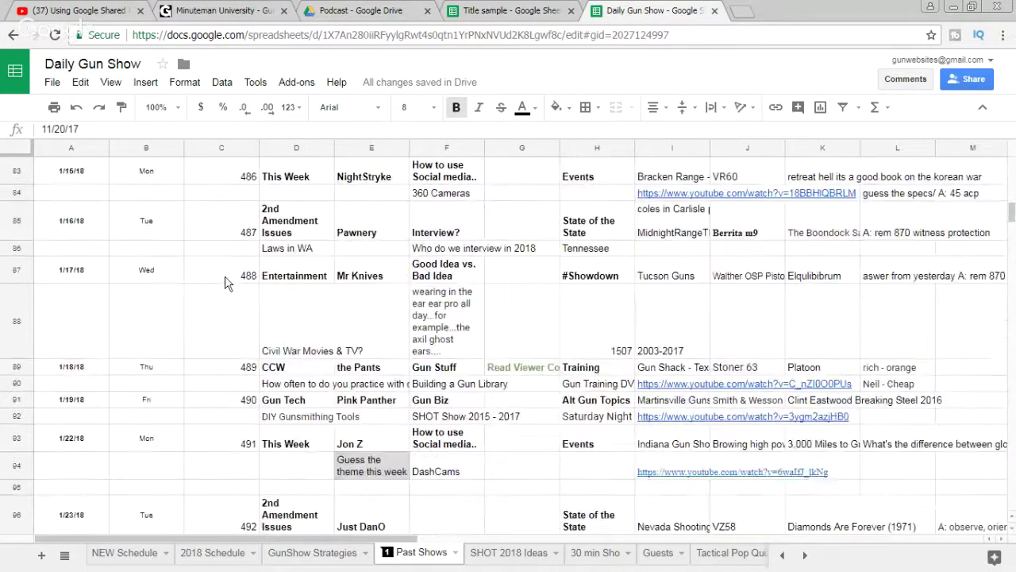
scroll(497, 307, down, 1)
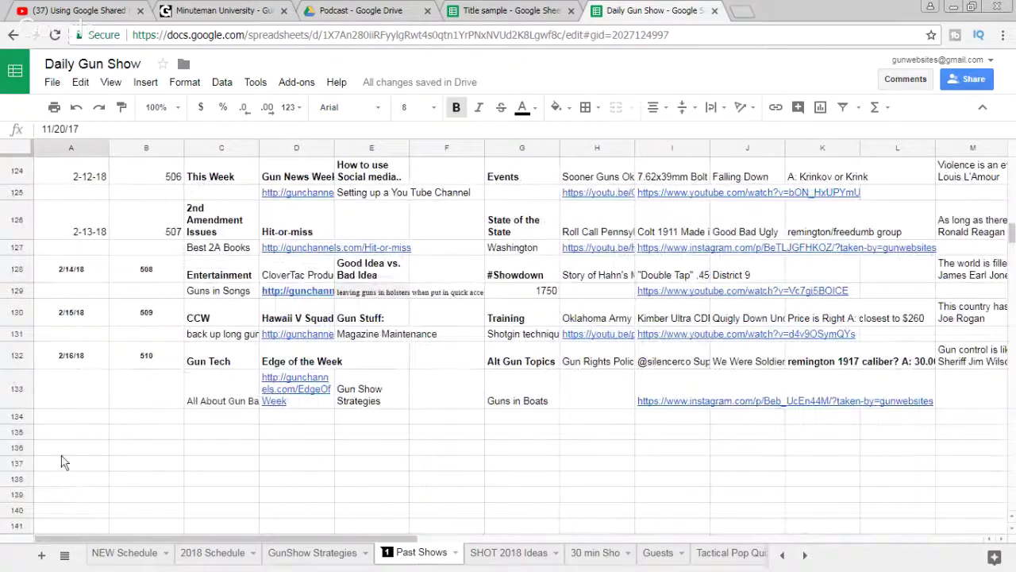
- Try pasting the clipboard contents into cell A134 below the last show, and undo the paste
right_click(69, 424)
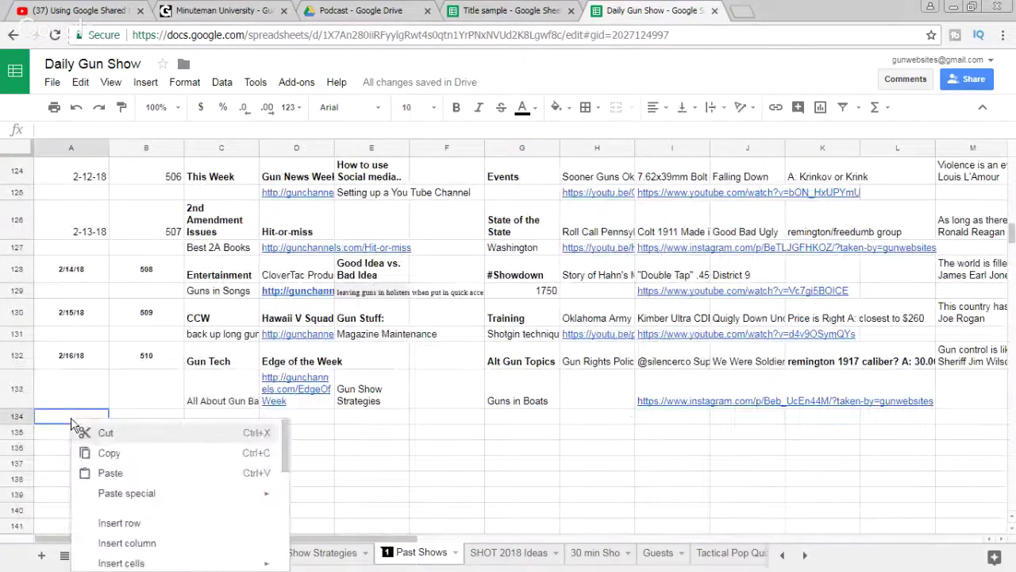
click(124, 474)
click(130, 500)
key(ctrl+z)
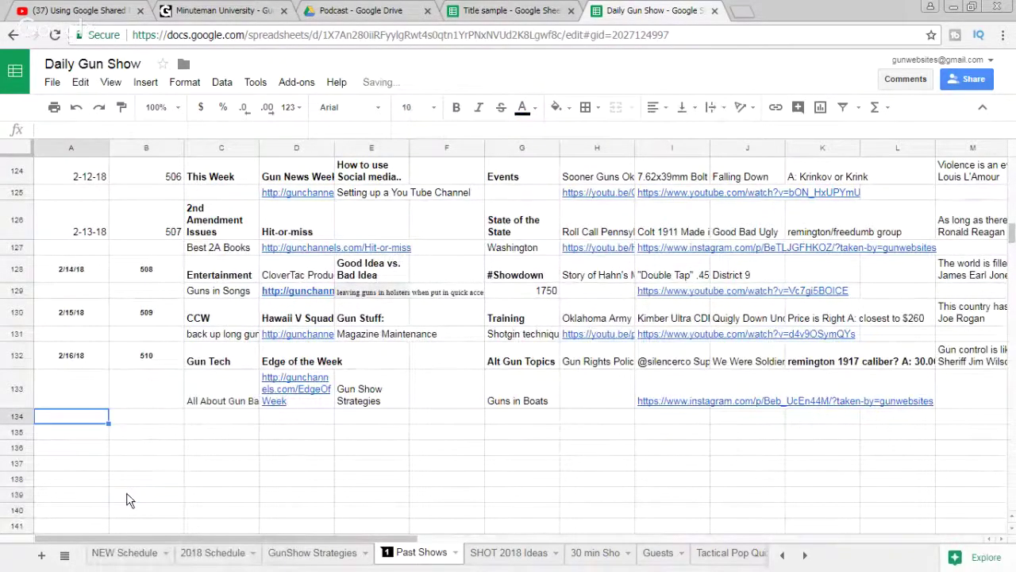
- Examine the archived episodes and their topics, guests and links throughout the Past Shows sheet
scroll(332, 340, up, 5)
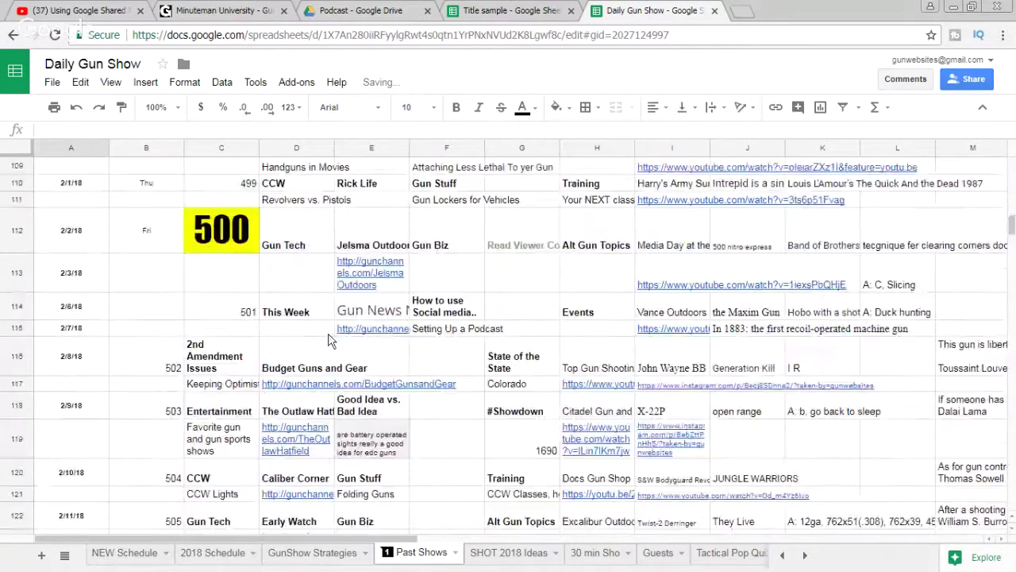
scroll(390, 506, up, 10)
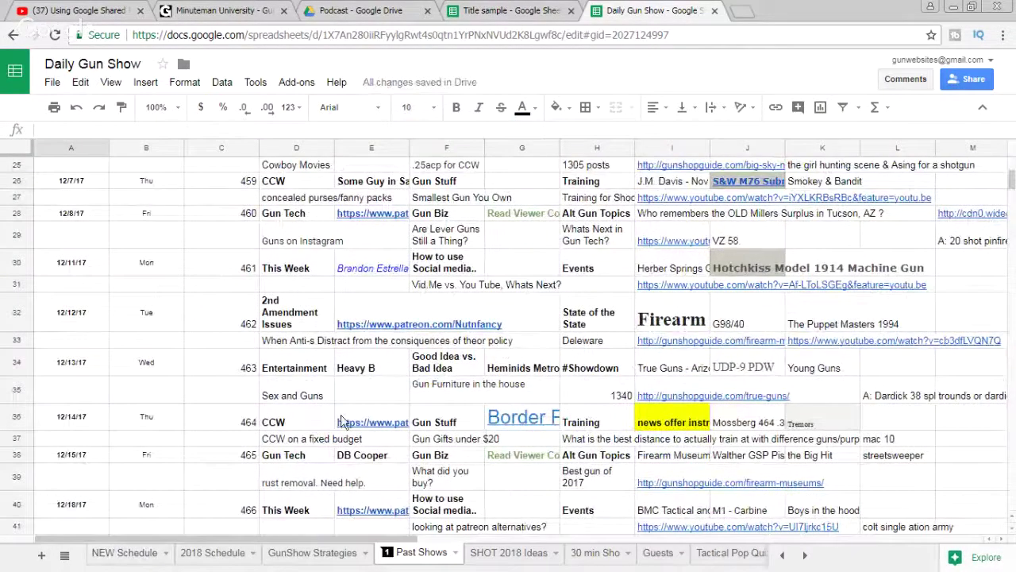
scroll(341, 421, up, 4)
scroll(342, 421, up, 4)
scroll(504, 288, down, 5)
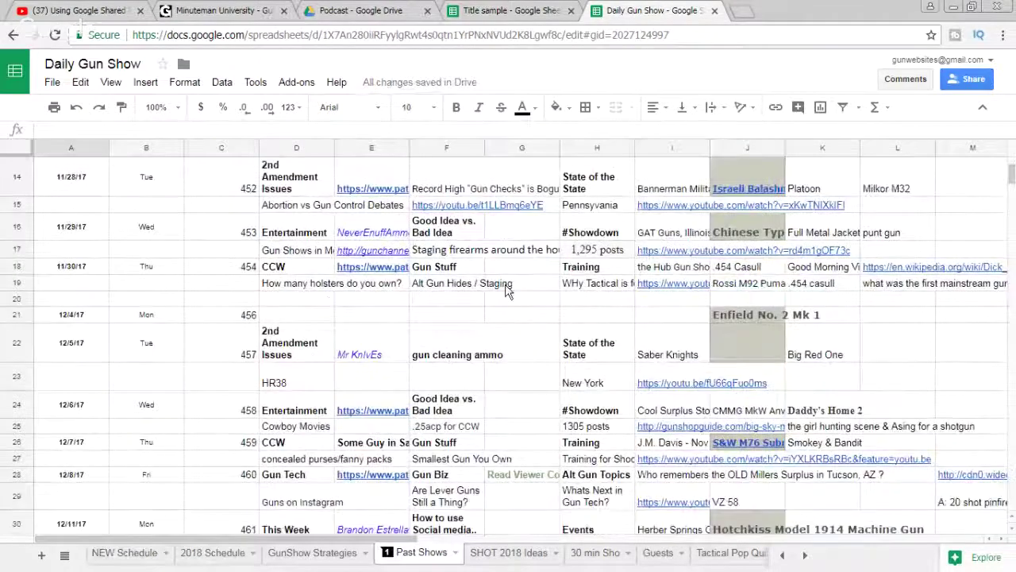
click(297, 285)
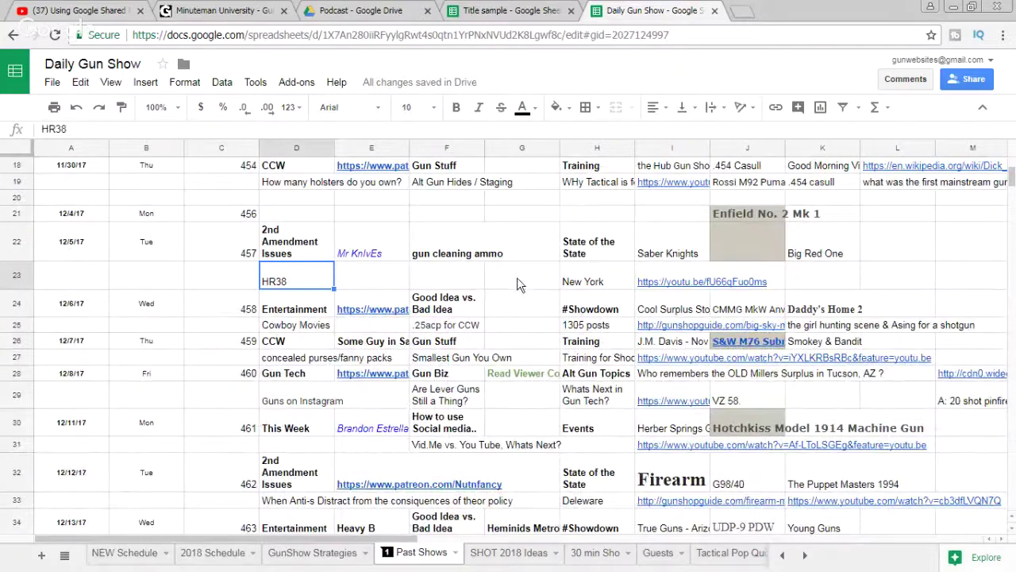
scroll(520, 284, down, 7)
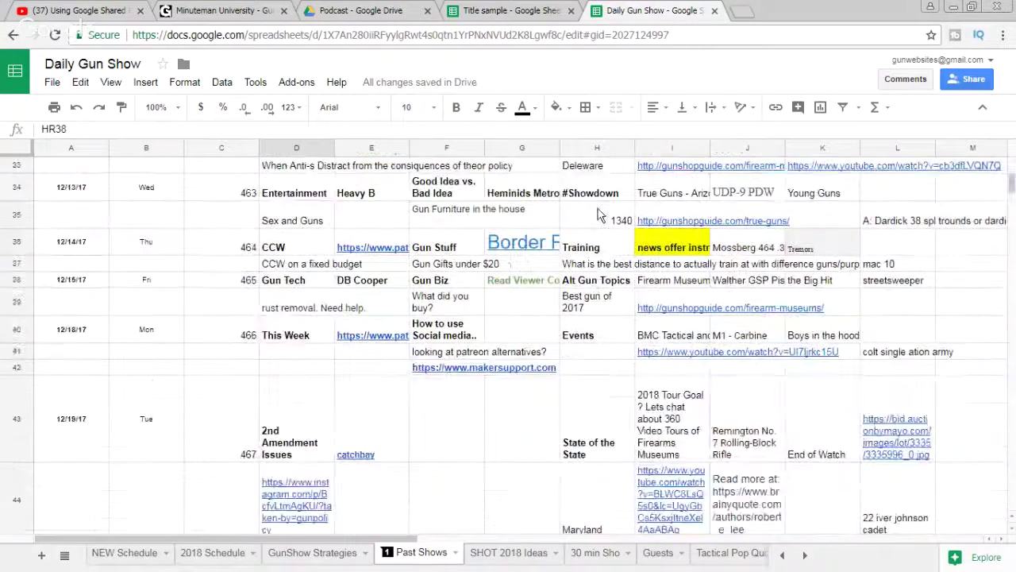
scroll(606, 228, down, 10)
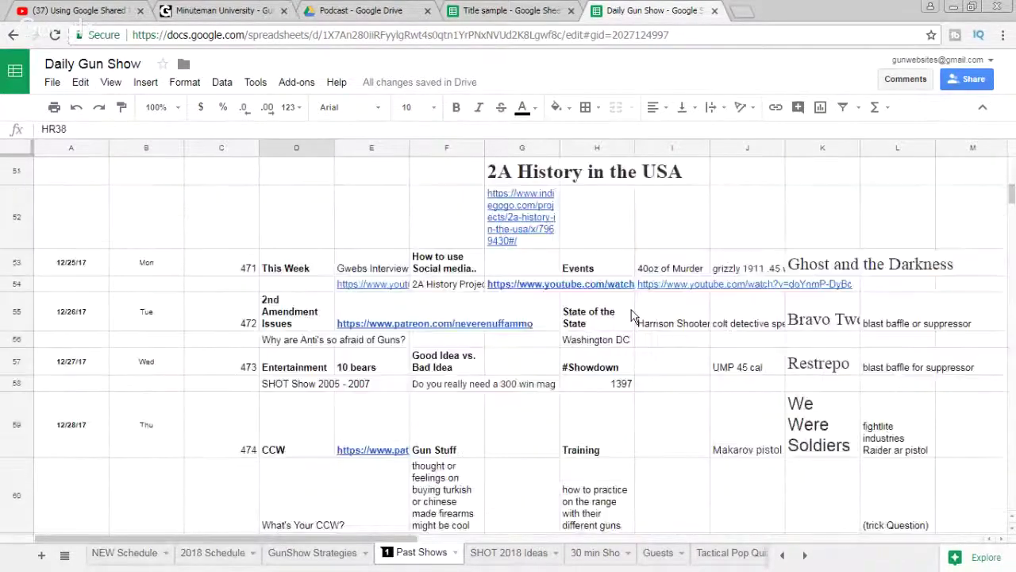
scroll(645, 320, up, 12)
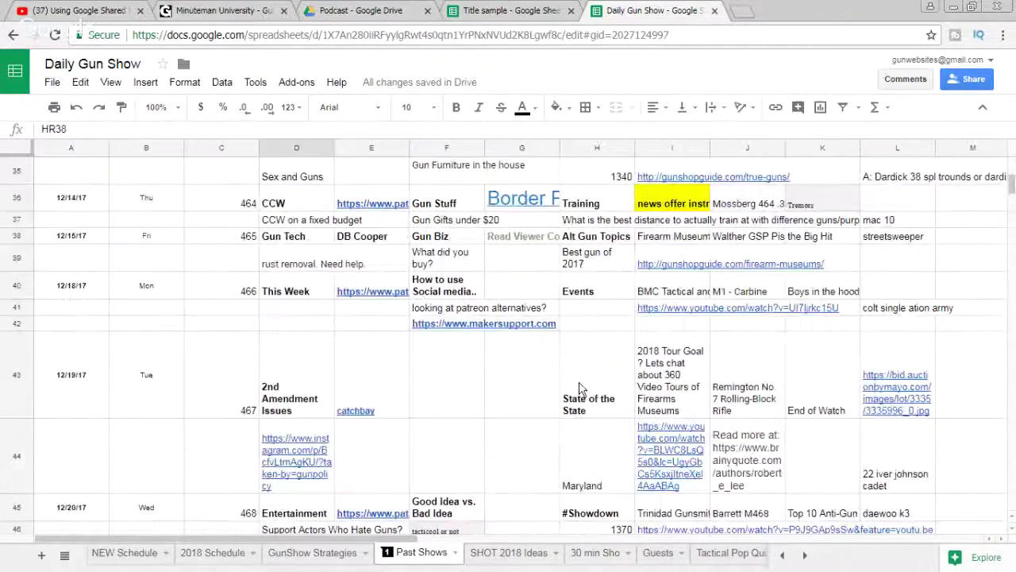
- Return to the NEW Schedule sheet and look through the names of the workbook's other sheets
click(130, 553)
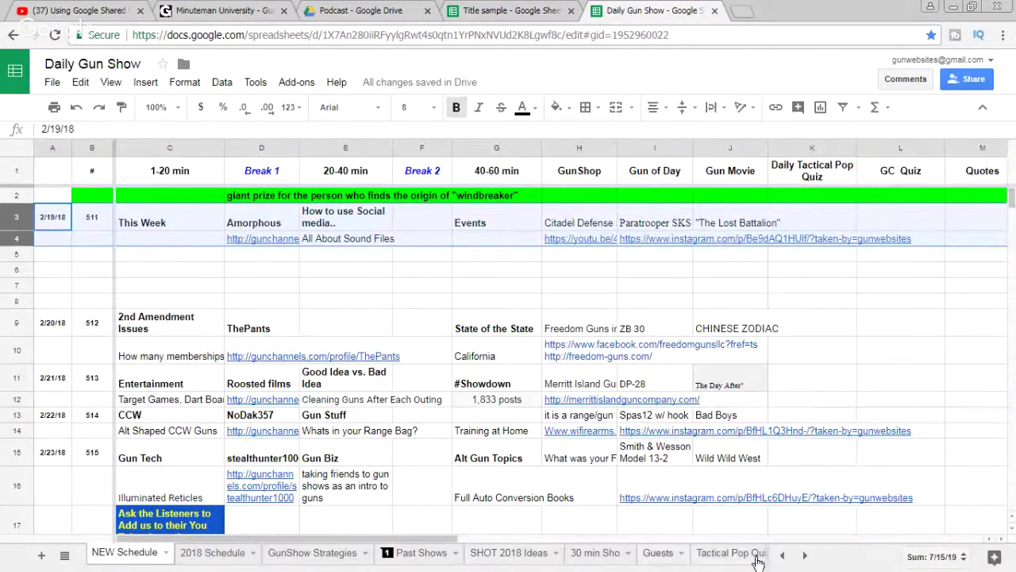
click(804, 555)
click(804, 555)
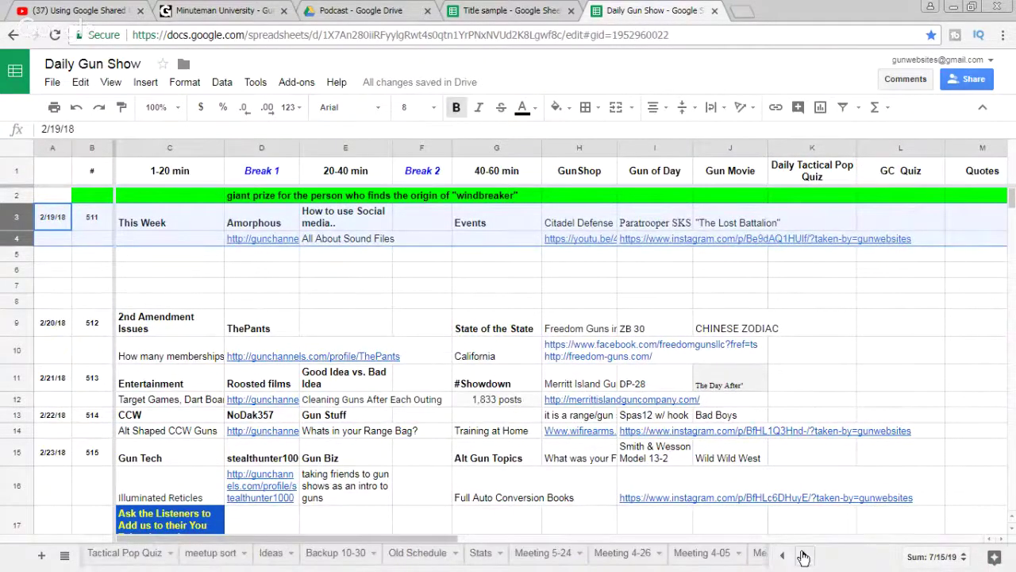
click(804, 555)
click(805, 555)
click(783, 556)
click(783, 556)
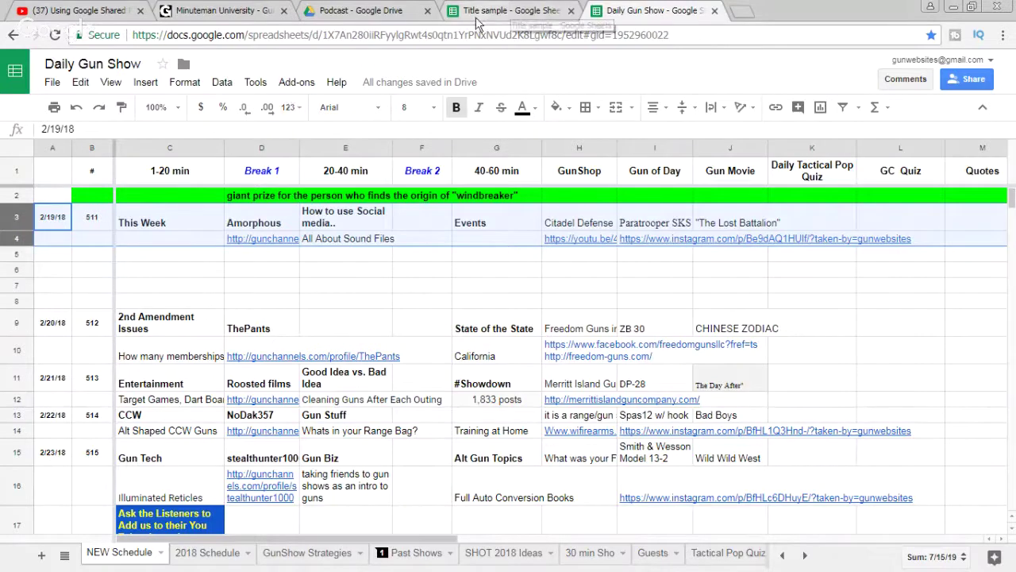
- Switch to the Title sample spreadsheet, view its sharing dialog and close it without inviting anyone
click(515, 11)
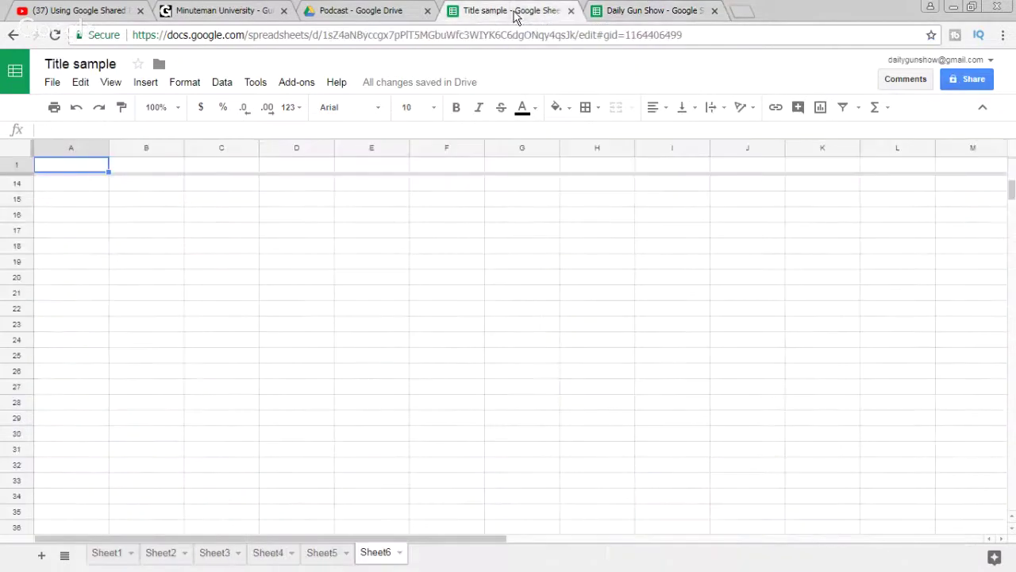
click(973, 80)
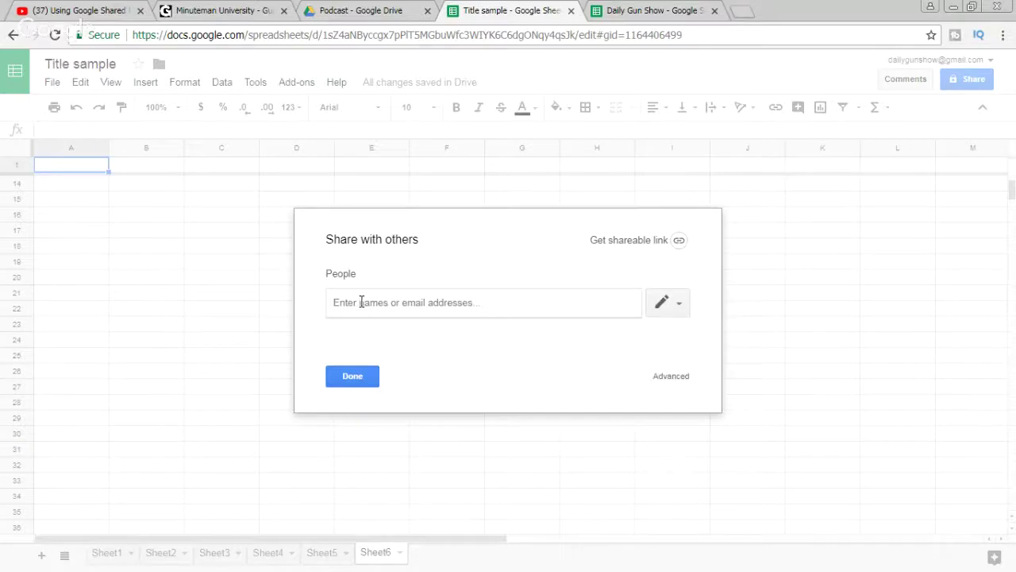
click(346, 382)
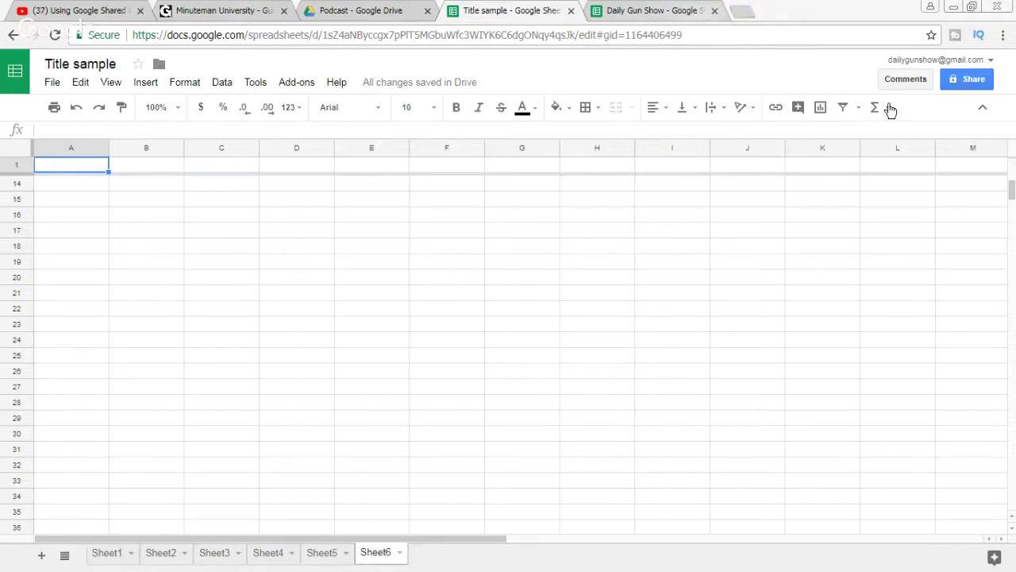
- Reopen the sharing dialog of Title sample and set the invitation permission to Can view
click(967, 82)
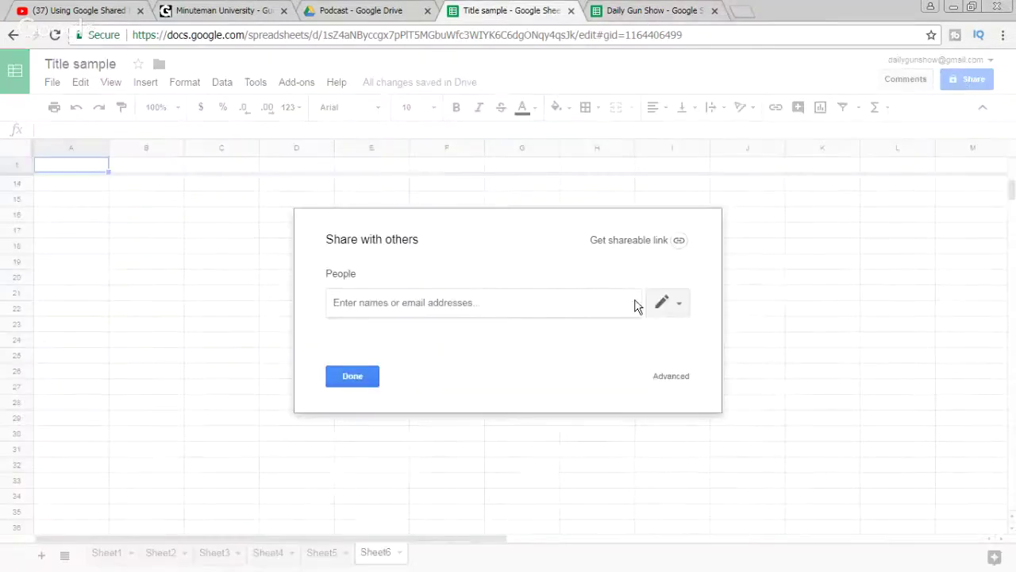
click(675, 302)
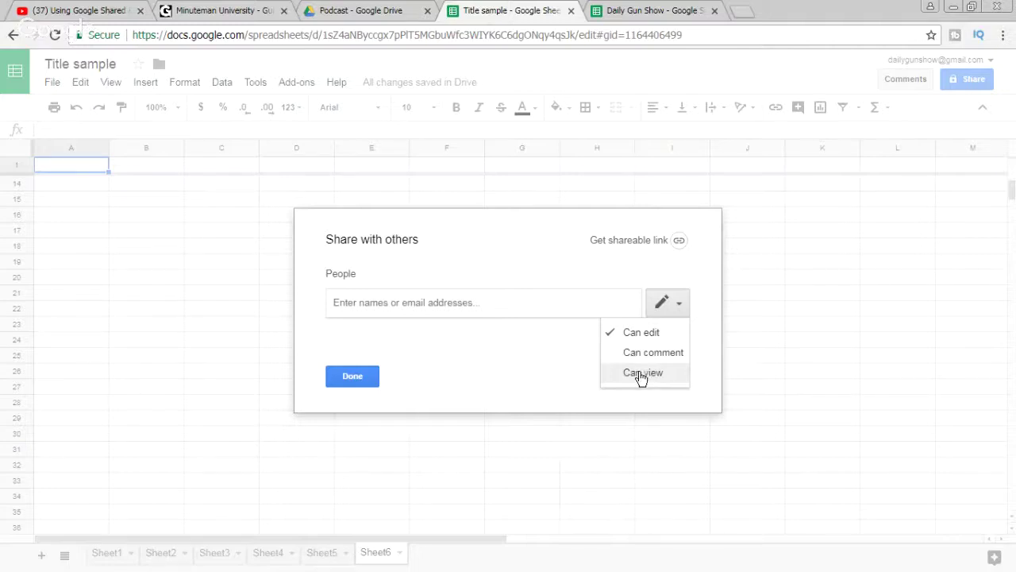
click(642, 374)
click(684, 305)
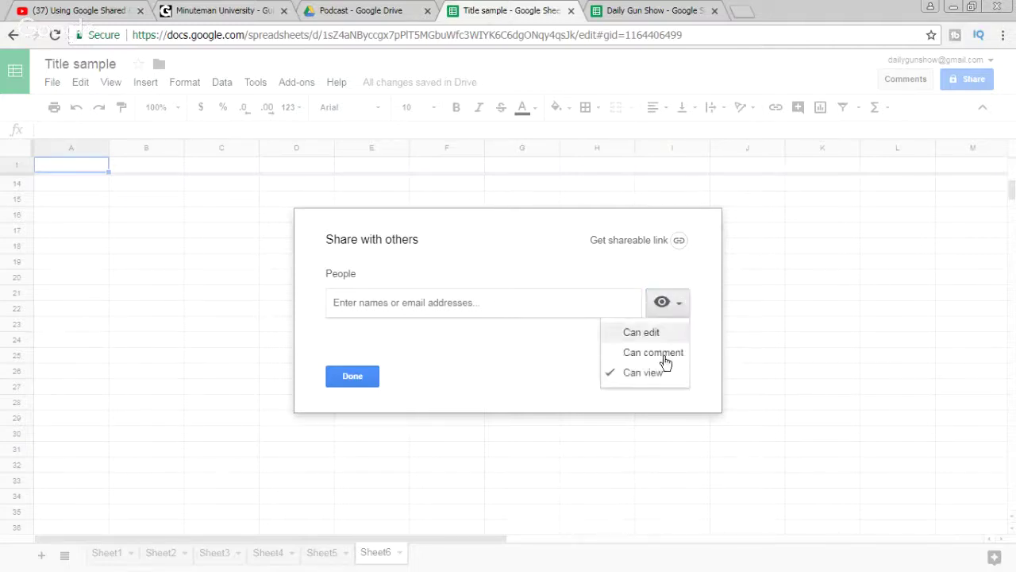
click(624, 373)
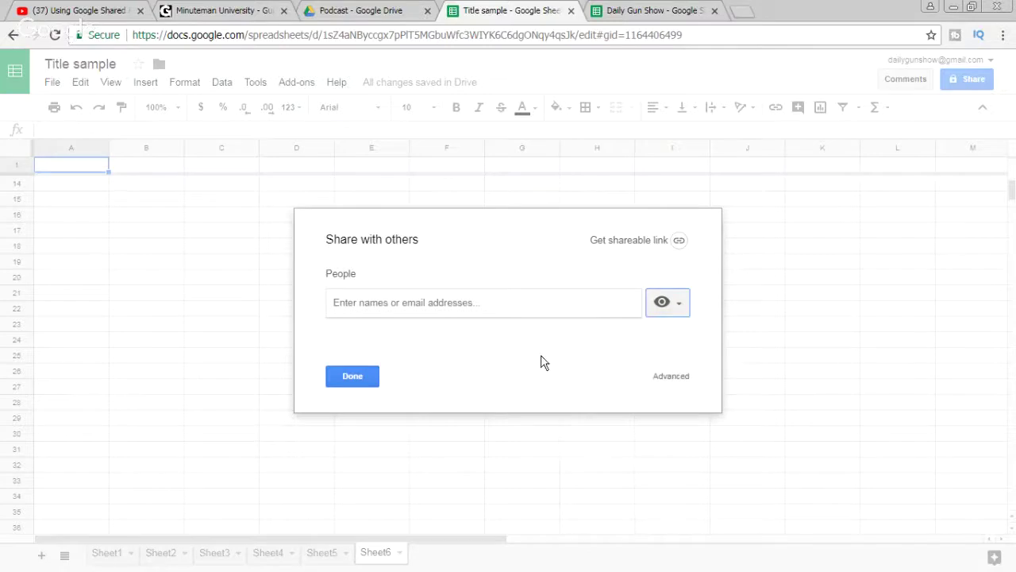
- Set the invitation permission to Can comment and close the sharing dialog without adding anyone
click(672, 302)
click(671, 357)
click(590, 304)
click(351, 376)
- Highlight cell ranges C17:G23, A14:A20 and A2:B8 in Sheet6 to point out areas of the sheet
drag(226, 231, 556, 322)
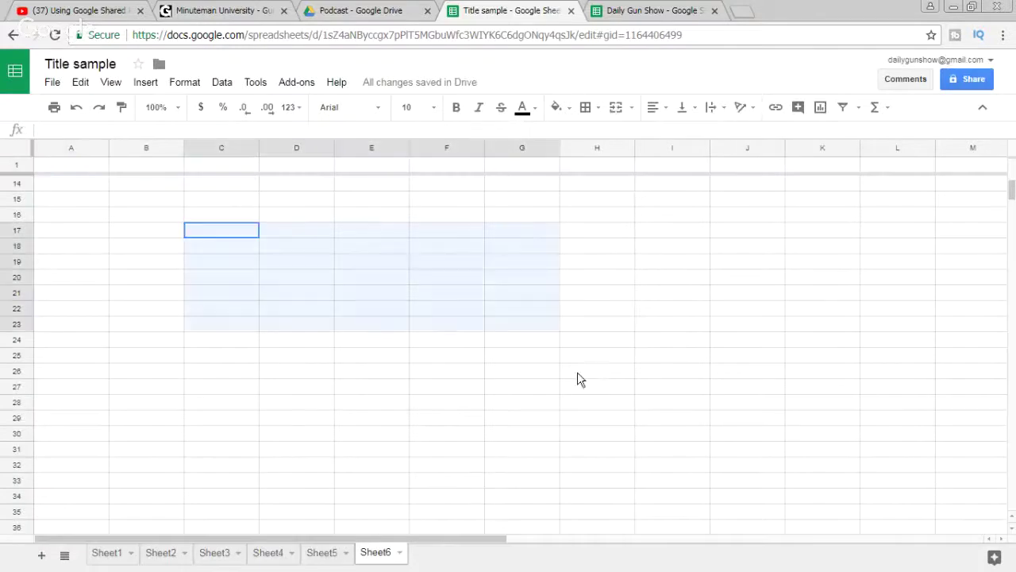
drag(580, 379, 582, 381)
drag(75, 183, 95, 283)
scroll(111, 298, up, 3)
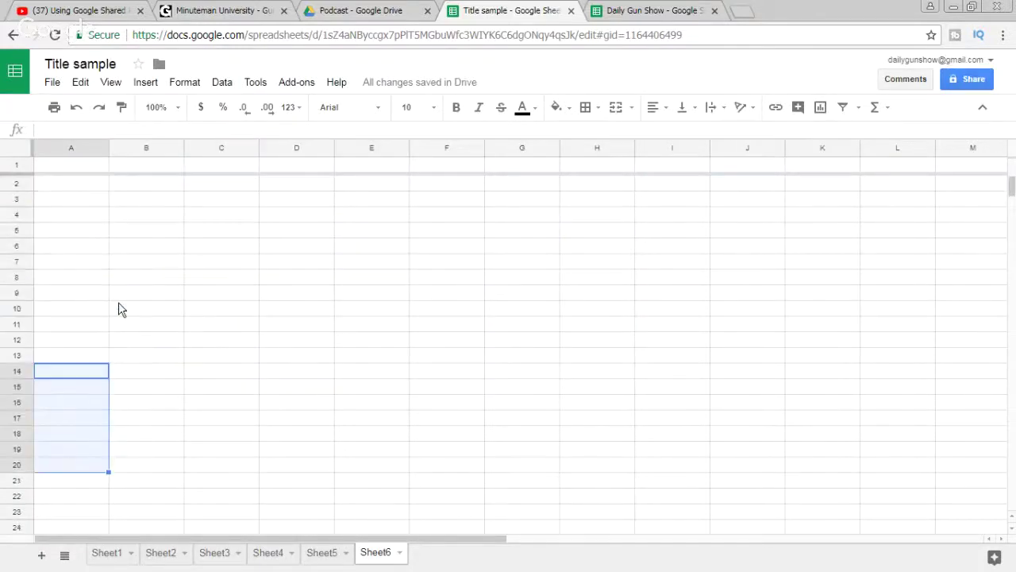
drag(72, 189, 125, 284)
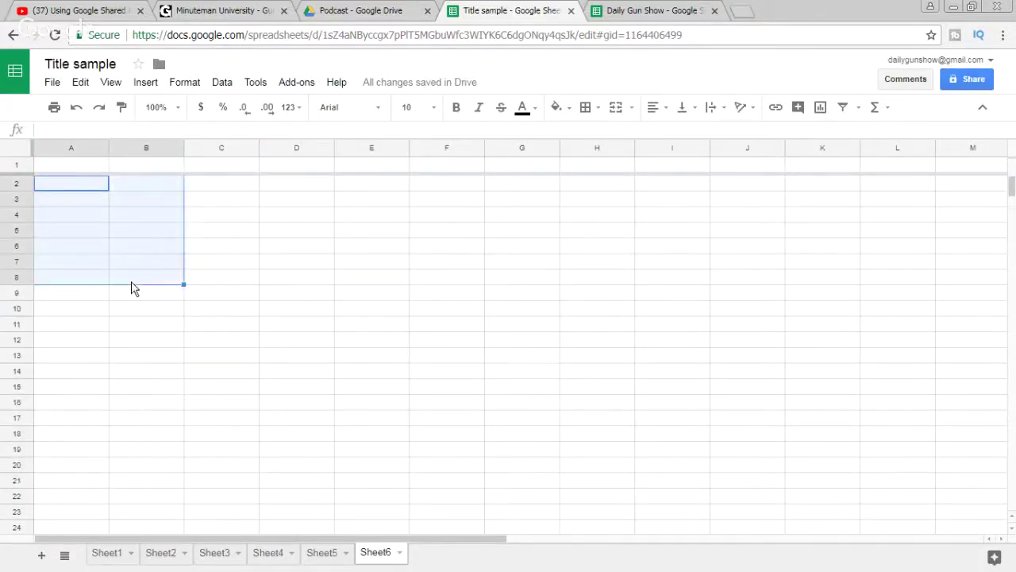
- Select cell B2, set the invitation permission to Can comment in the sharing dialog, and close it without adding anyone
click(122, 184)
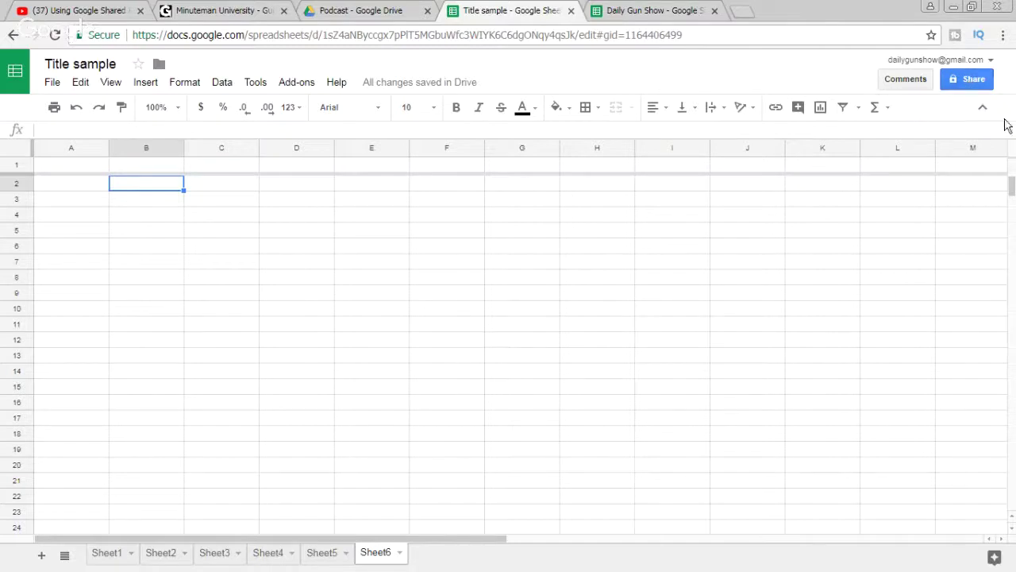
click(973, 81)
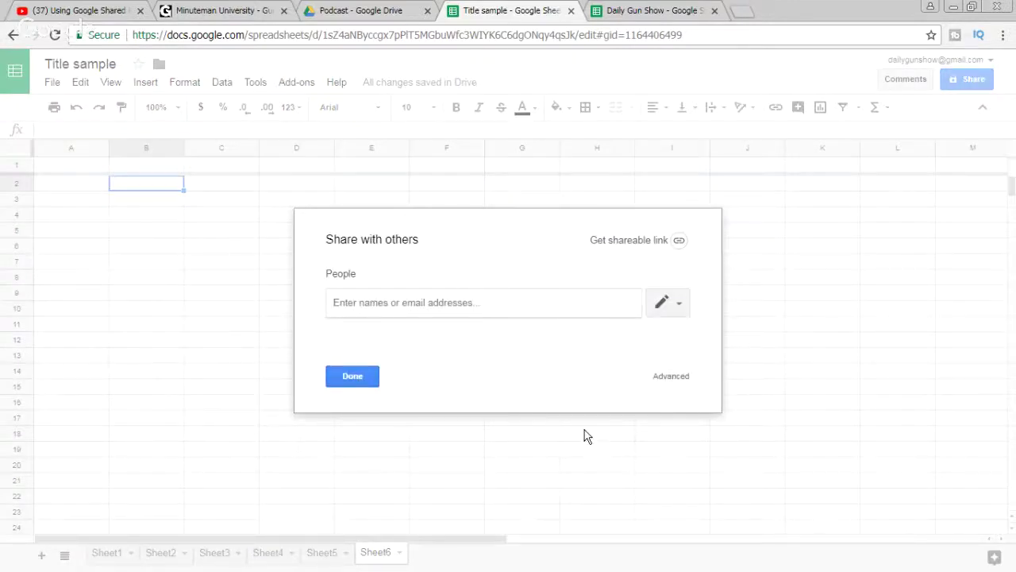
click(681, 307)
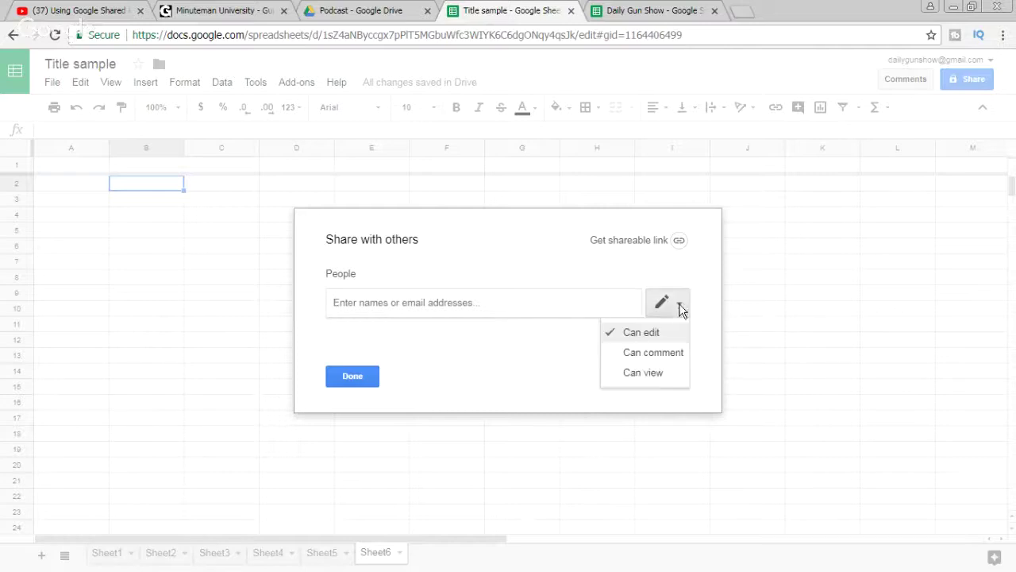
click(646, 354)
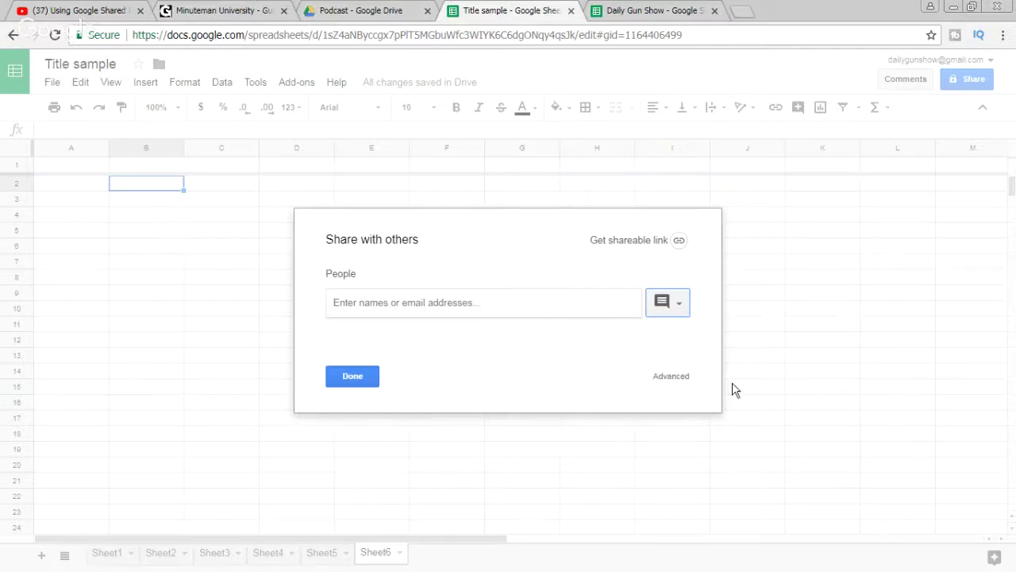
click(359, 377)
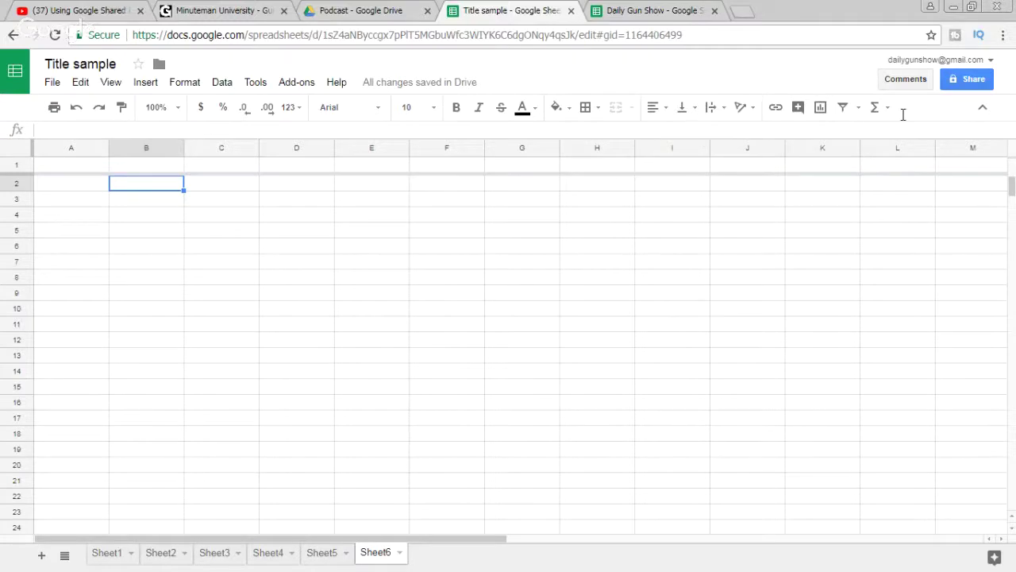
click(985, 561)
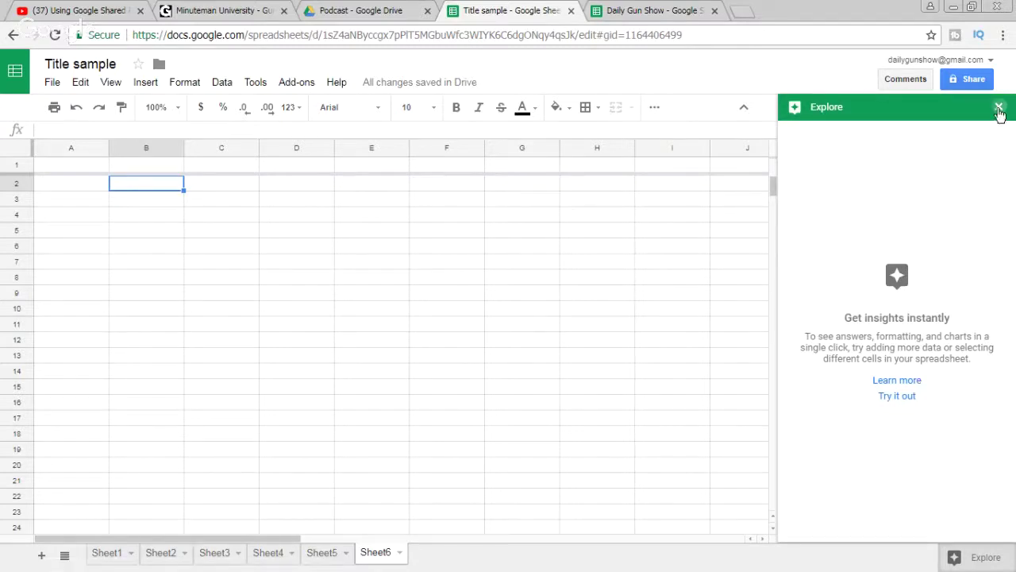
click(999, 108)
click(906, 79)
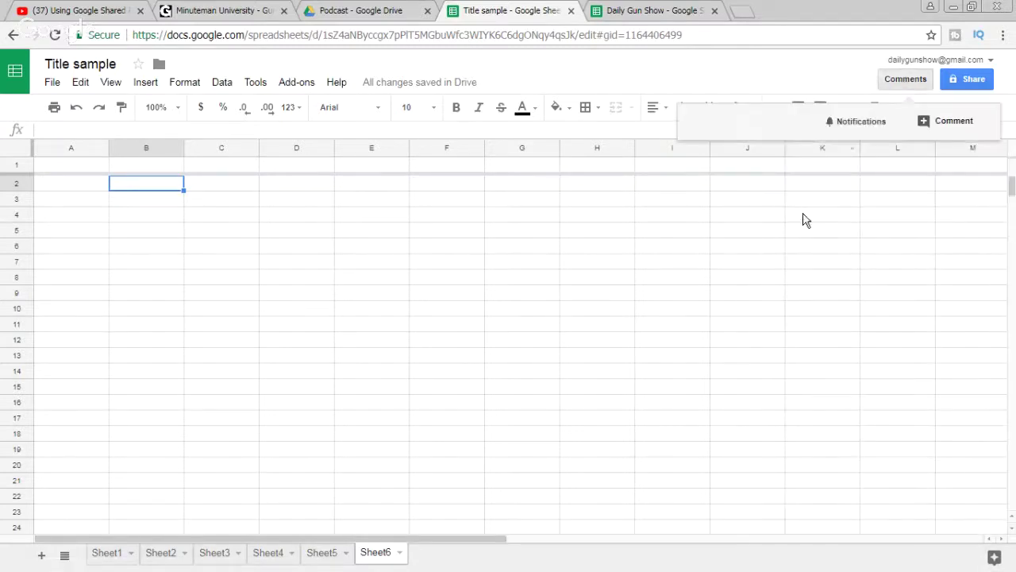
click(939, 122)
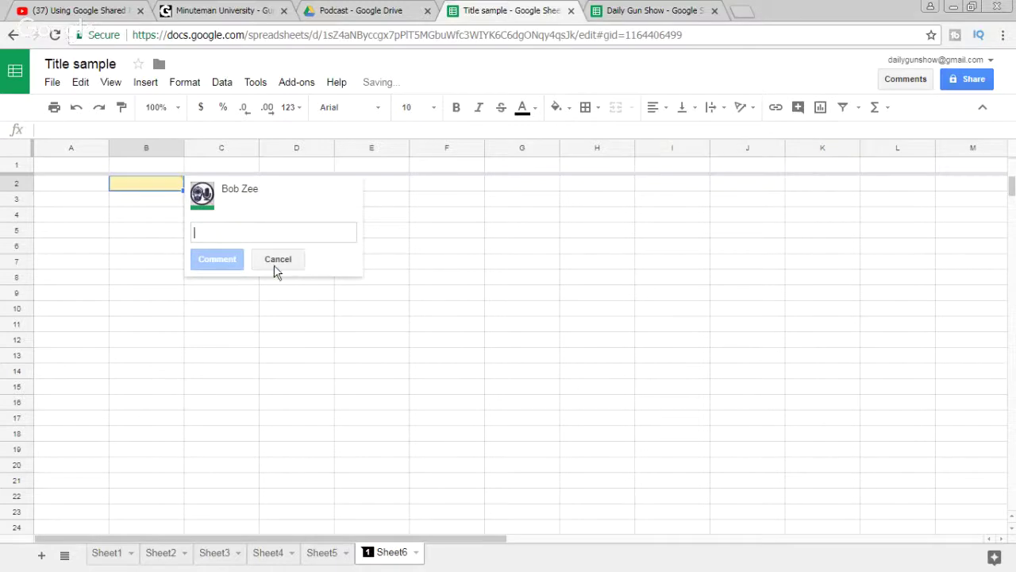
click(288, 260)
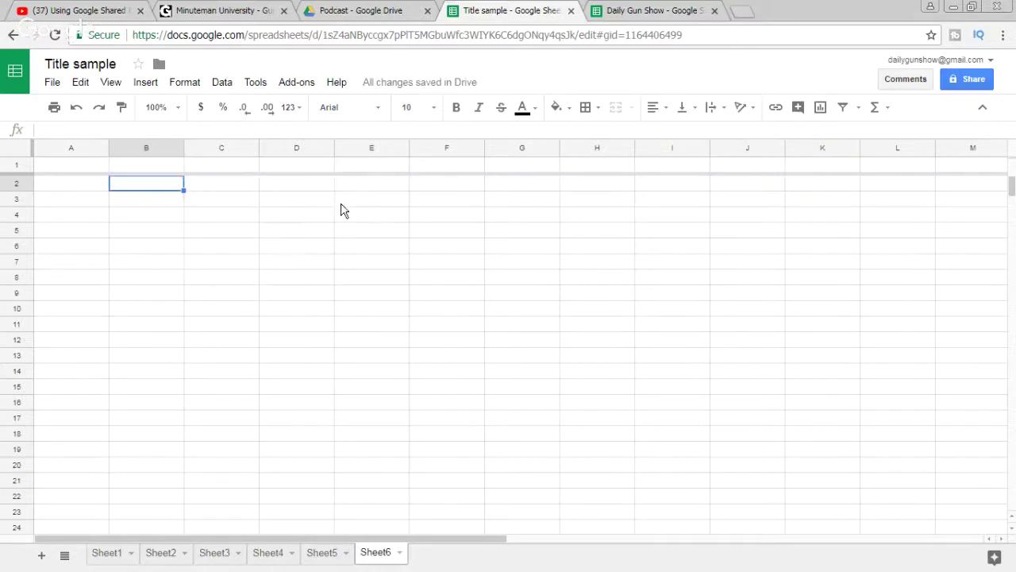
- Add the comment WTH to the cell range B6:B15 in Sheet6
drag(146, 247, 168, 388)
click(901, 79)
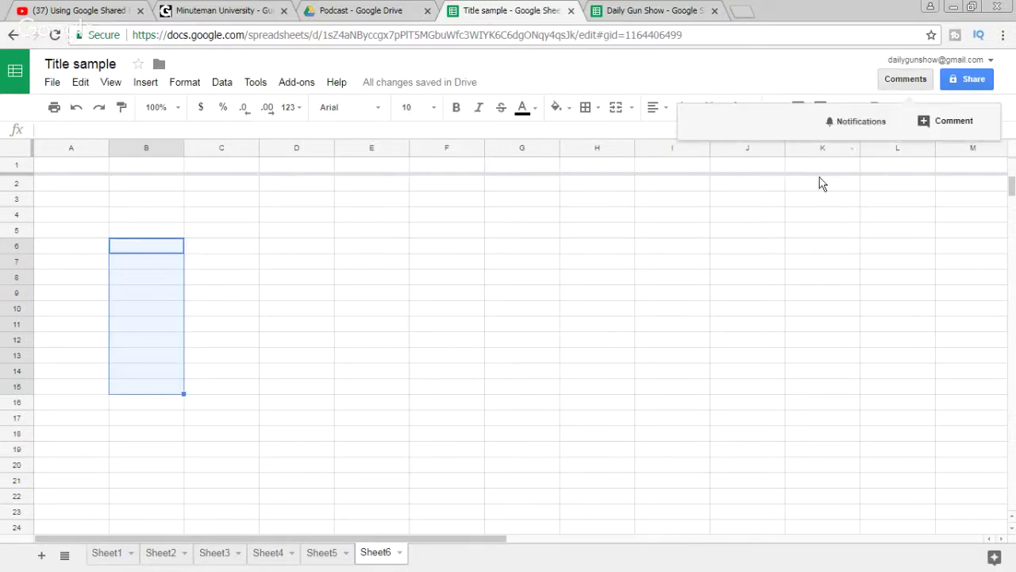
click(941, 120)
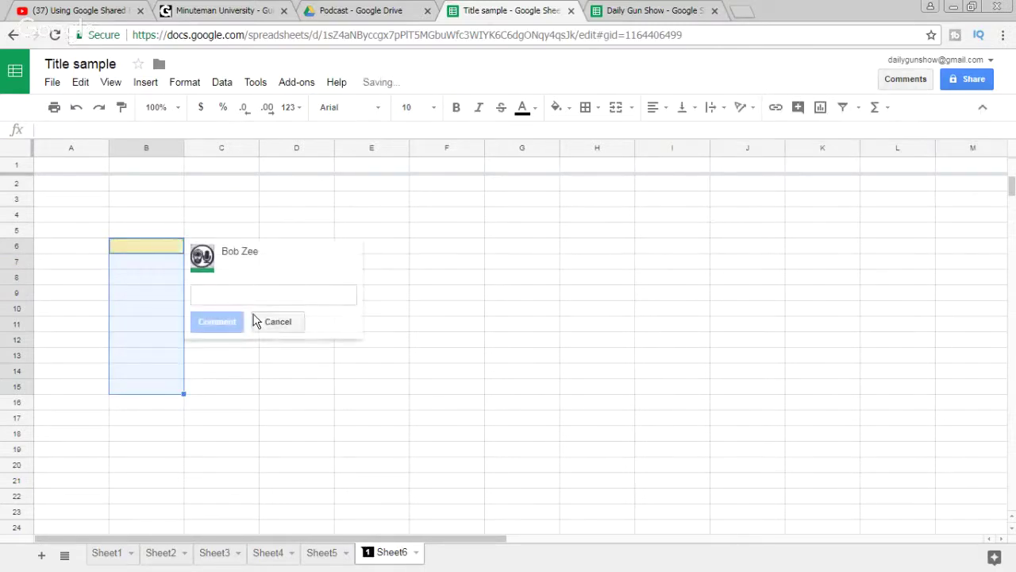
text(WTH)
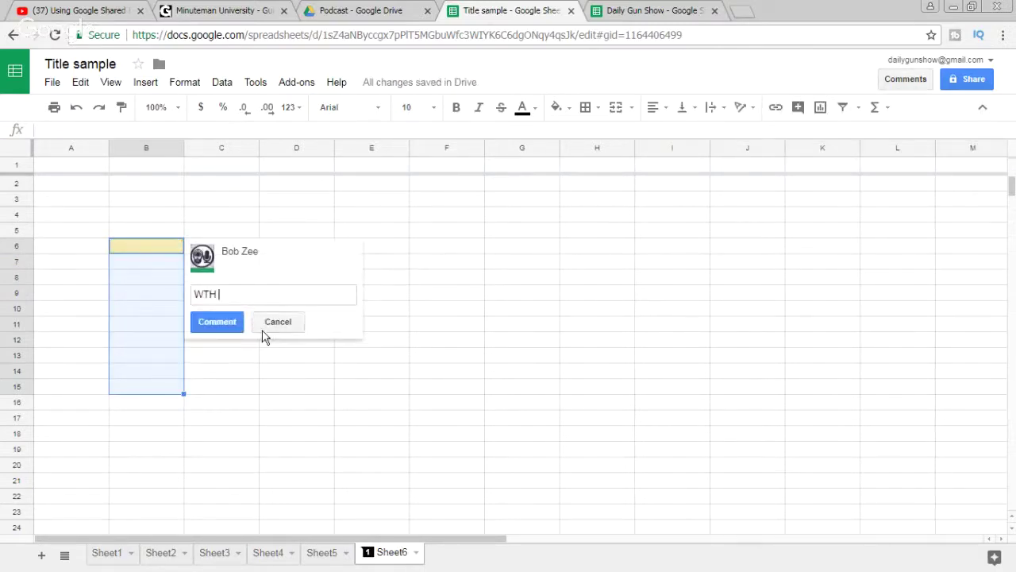
click(221, 325)
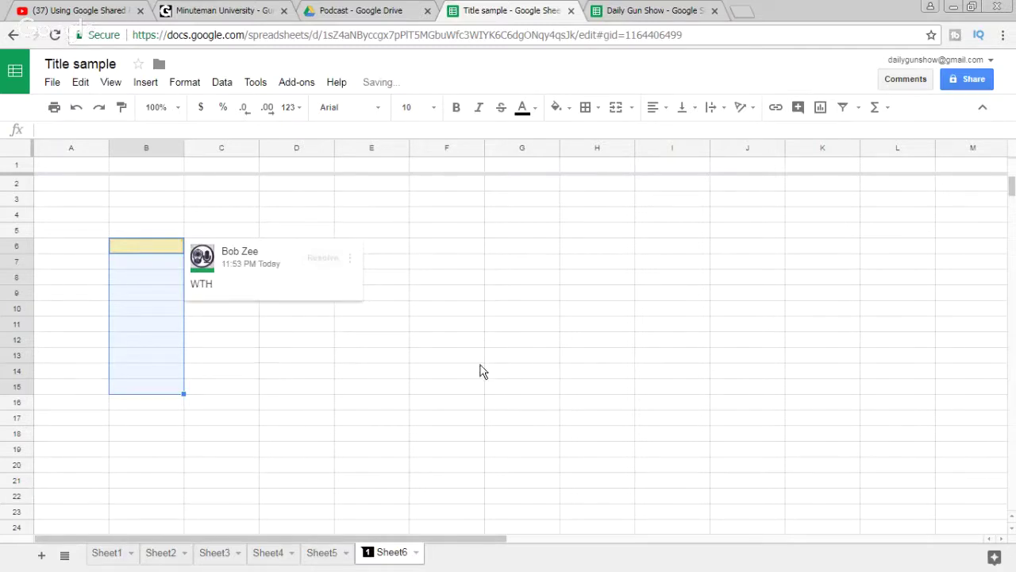
- Deselect the commented range and reopen the comment on cell B6 to view its thread
click(480, 371)
click(170, 247)
click(167, 349)
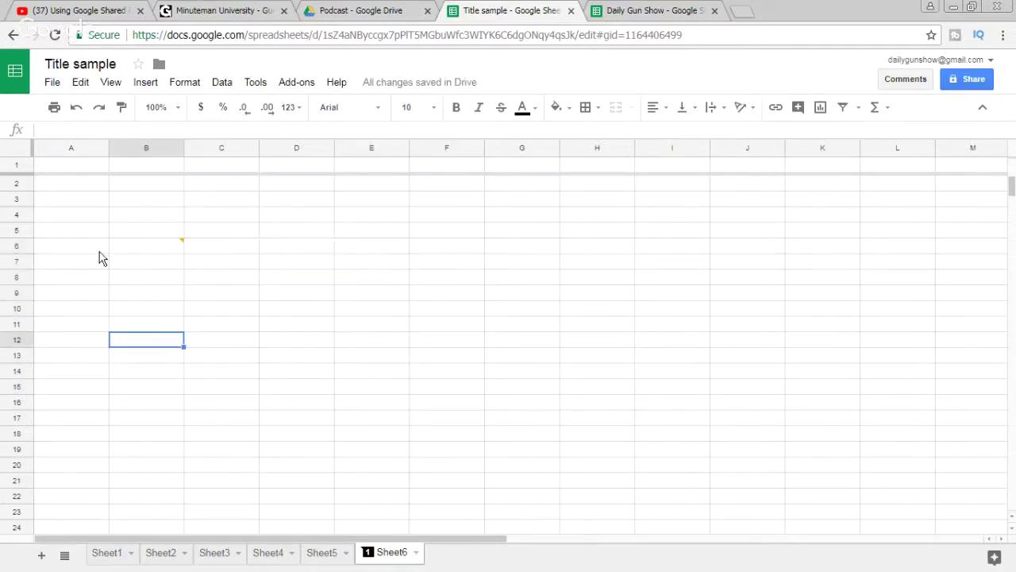
click(140, 241)
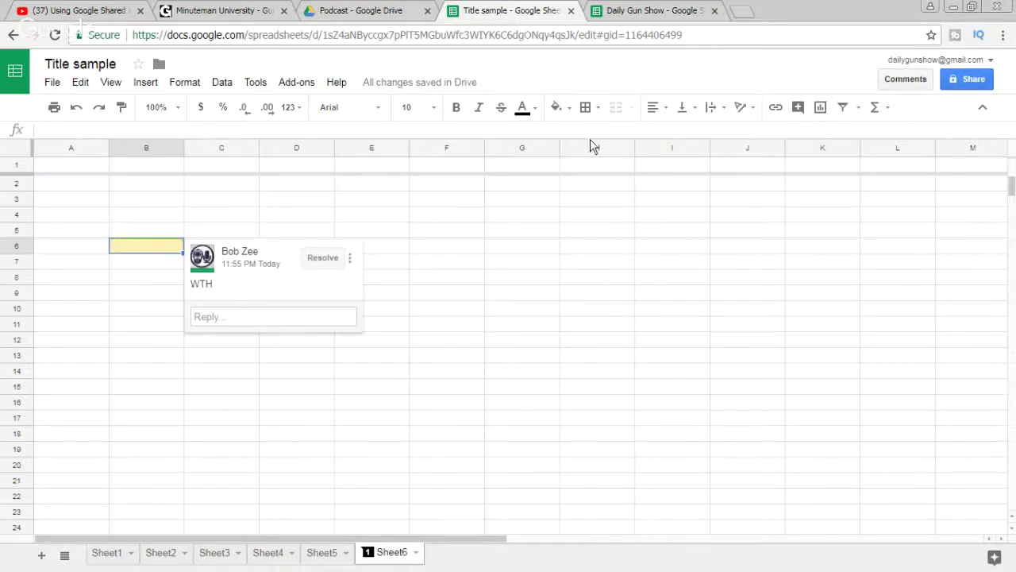
- Switch to the Podcast folder in Google Drive and view the available new item types without creating anything
click(374, 12)
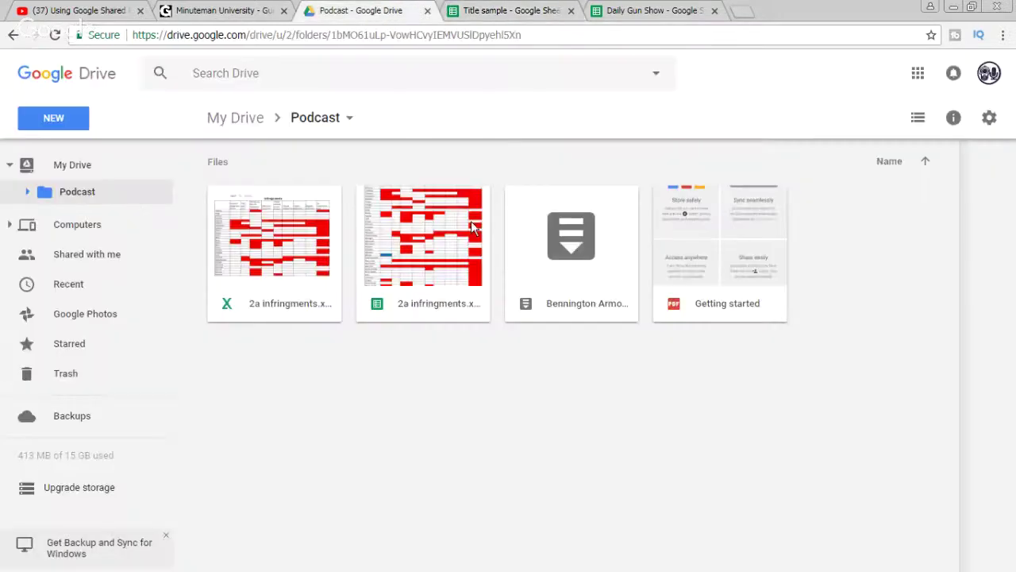
click(62, 123)
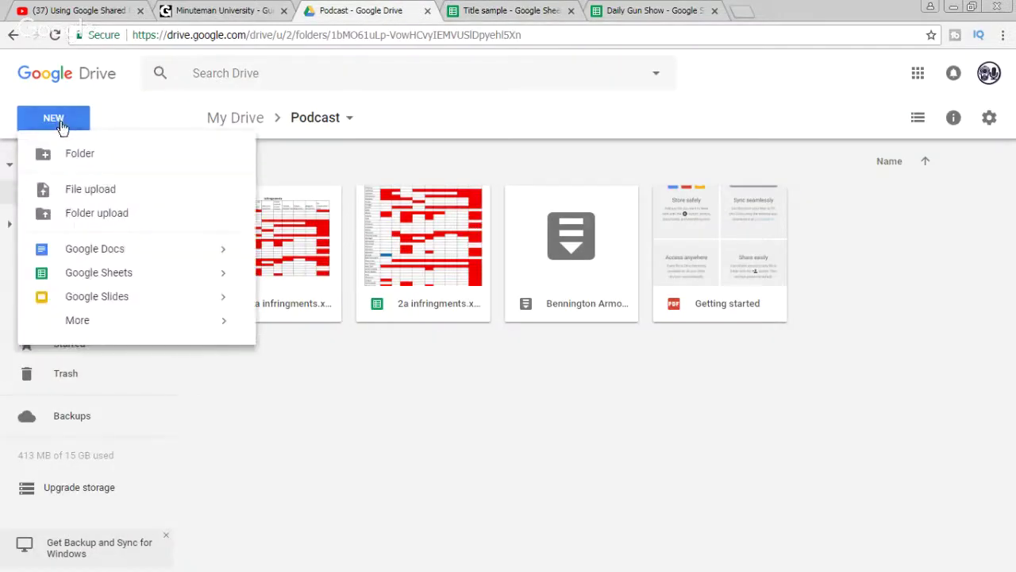
click(845, 343)
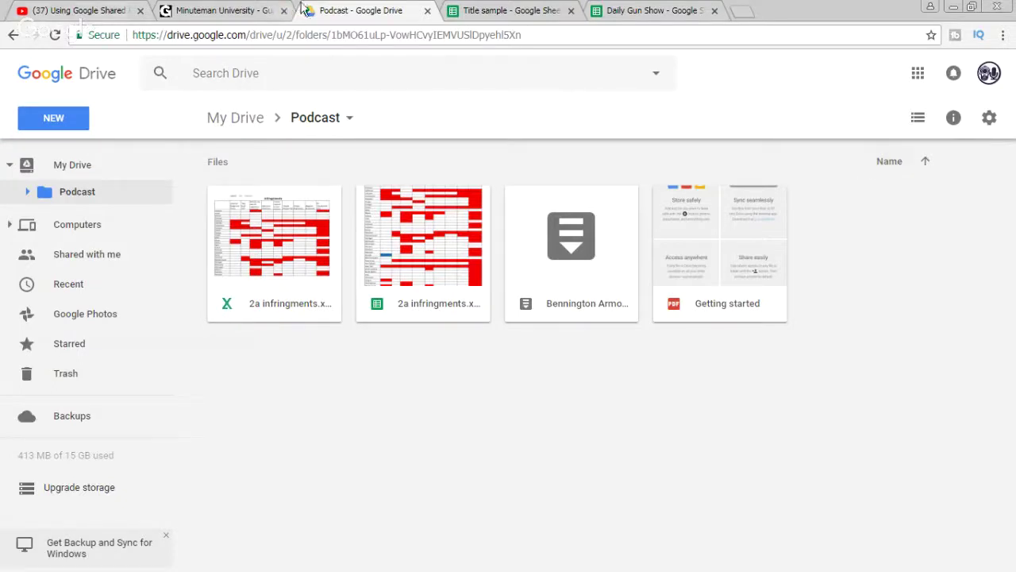
- Check the Minuteman University page chat and the YouTube live chat, ending on the Daily Gun Show spreadsheet
click(231, 11)
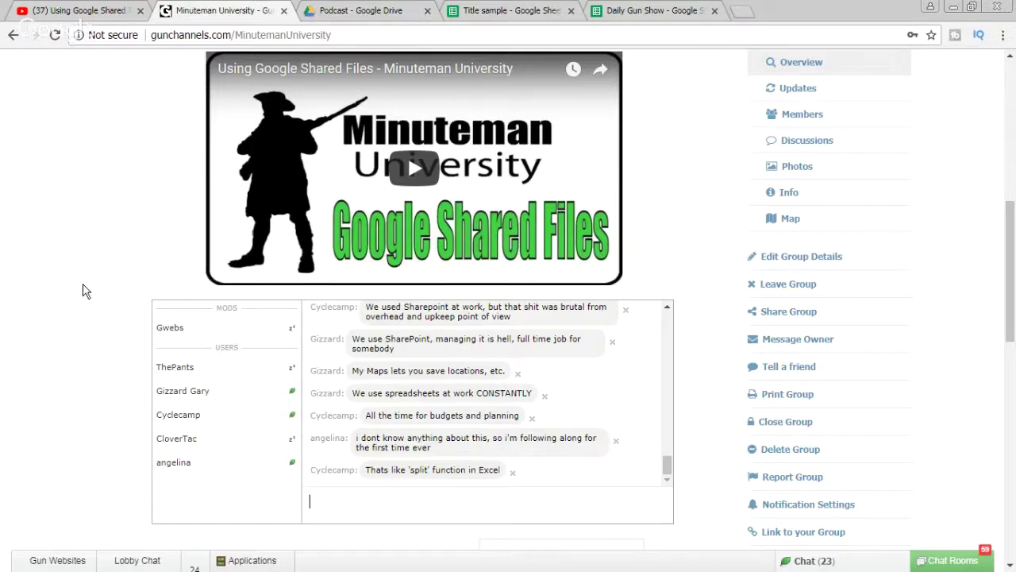
click(90, 12)
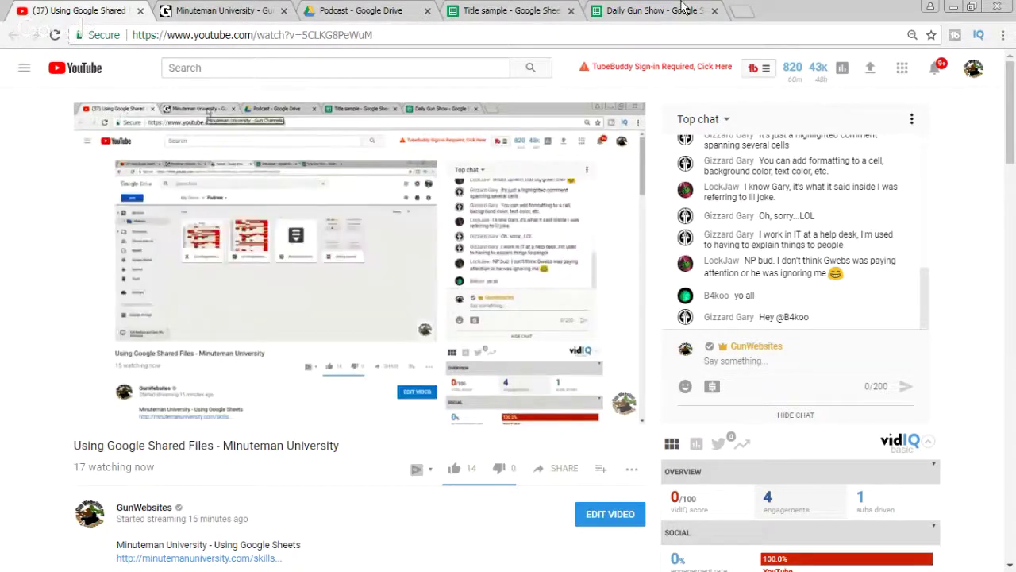
click(651, 11)
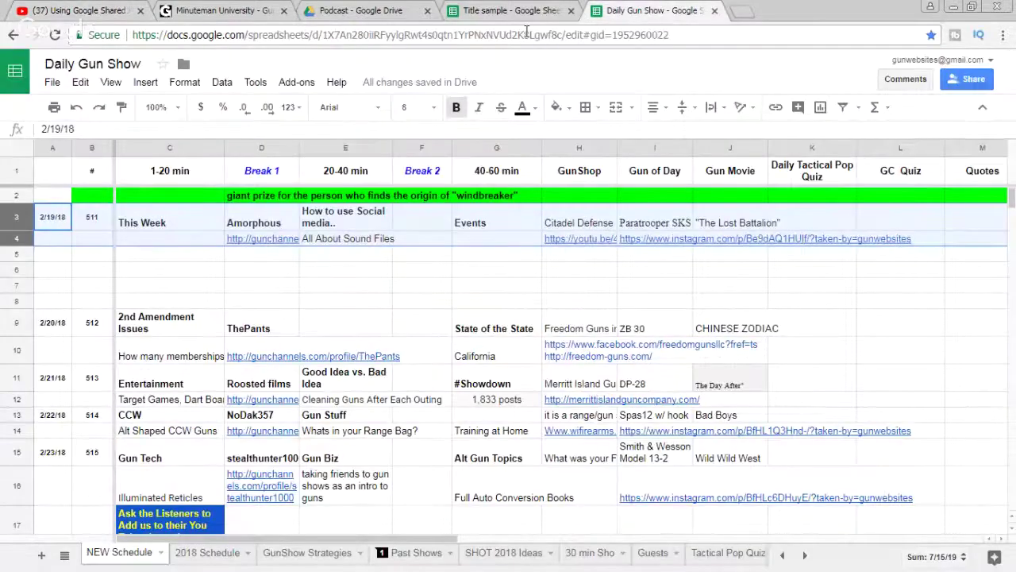
- Return to the Title sample spreadsheet and delete the WTH comment from cell B6 in Sheet6
click(512, 11)
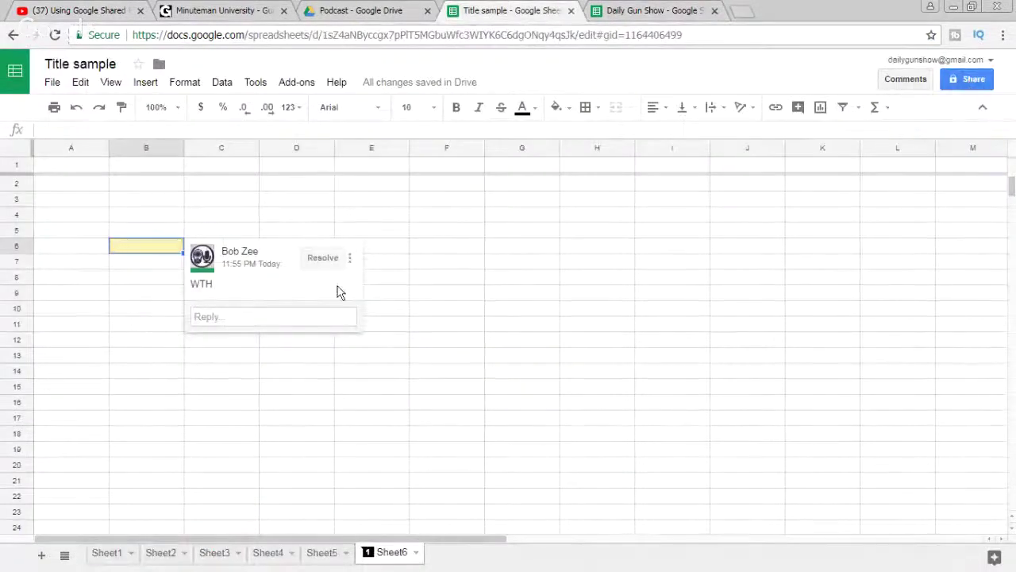
click(142, 262)
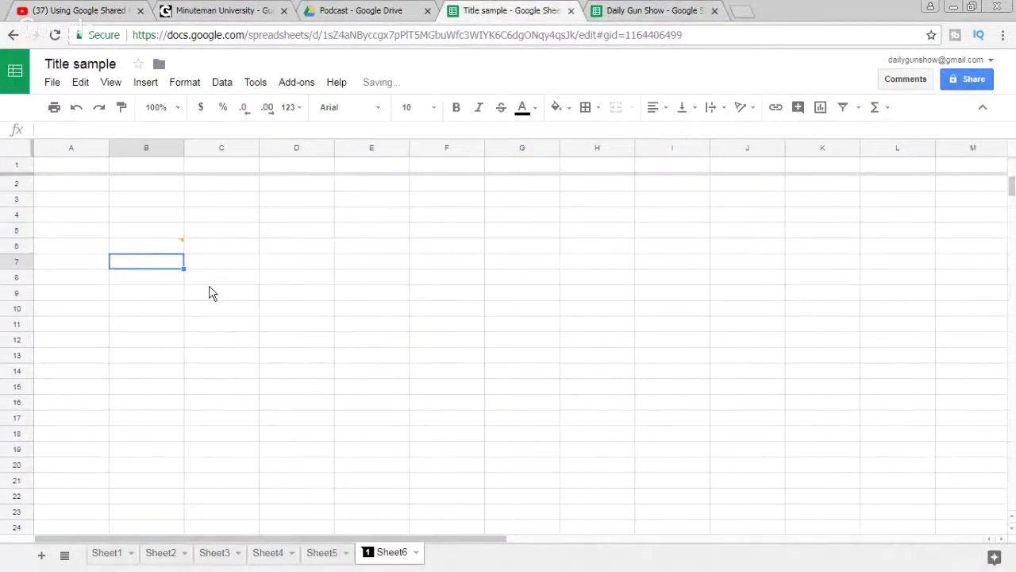
click(160, 248)
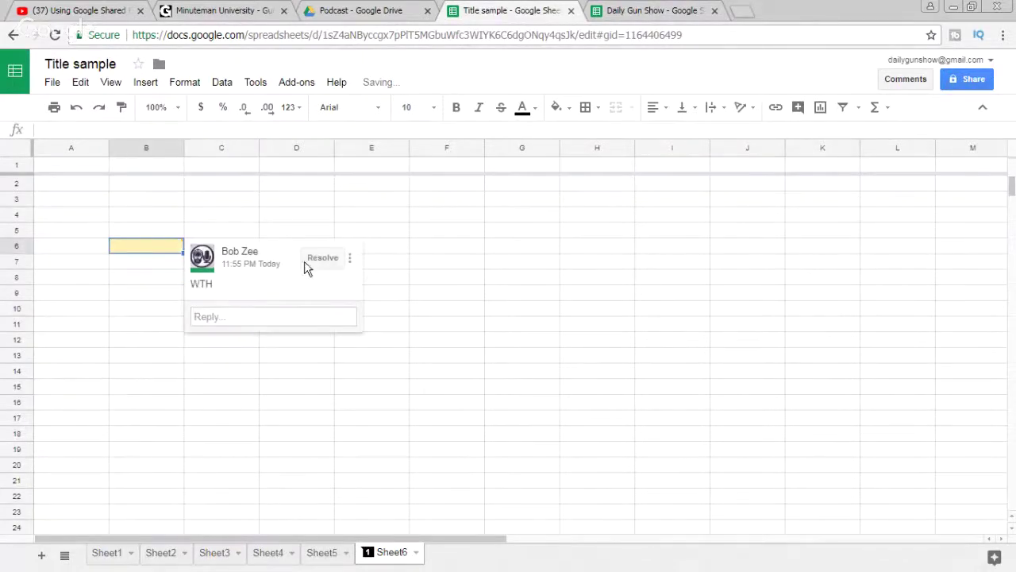
click(349, 257)
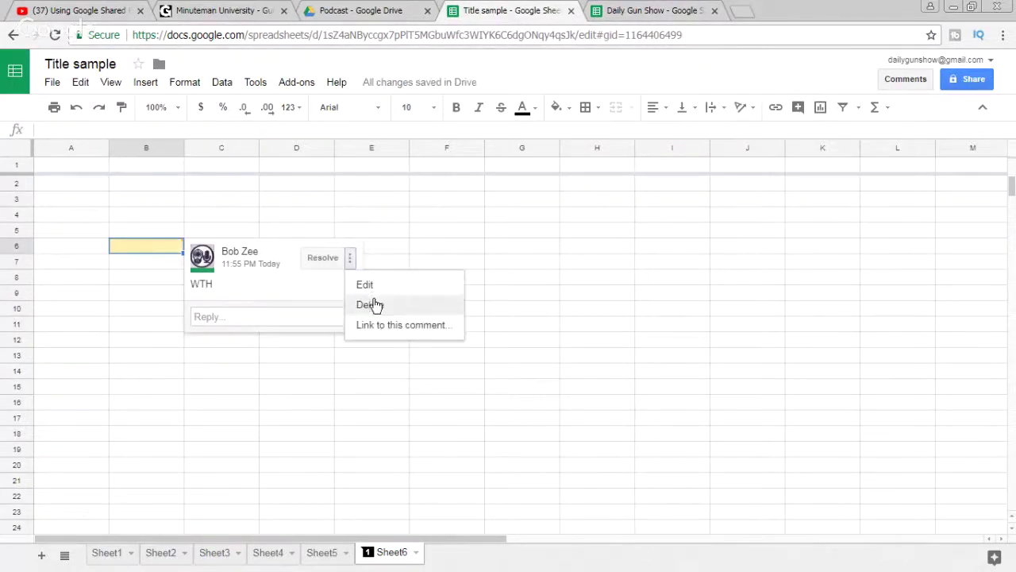
click(370, 305)
click(242, 270)
click(676, 281)
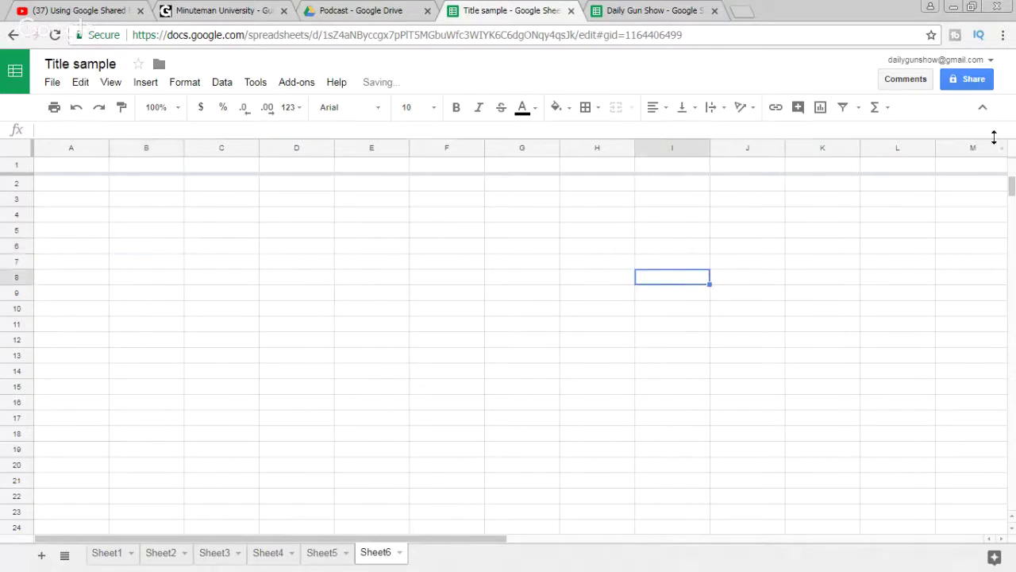
- Rename the spreadsheet as Gun Gals and move its tab out of the current browser window
click(967, 79)
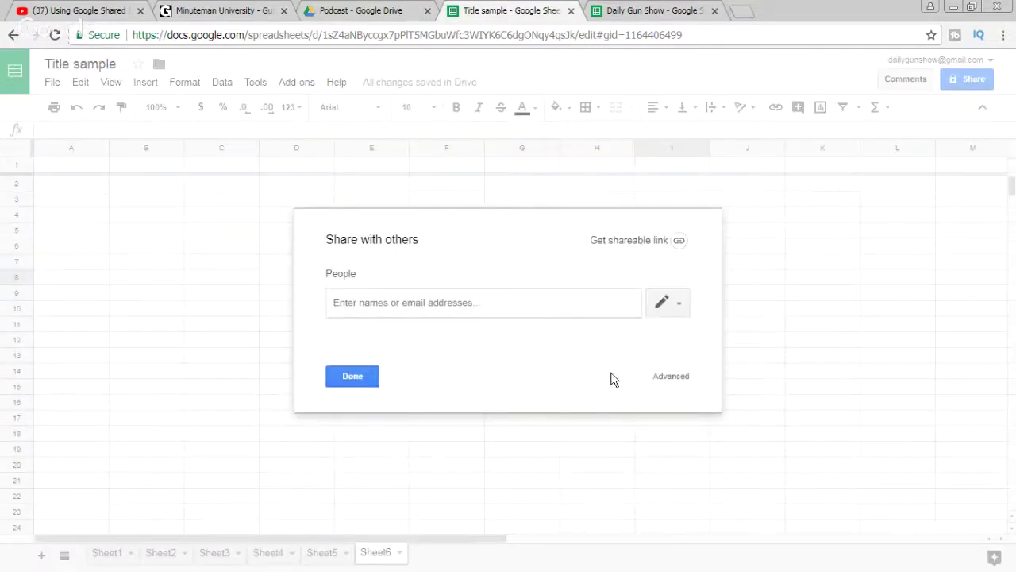
click(357, 376)
click(118, 63)
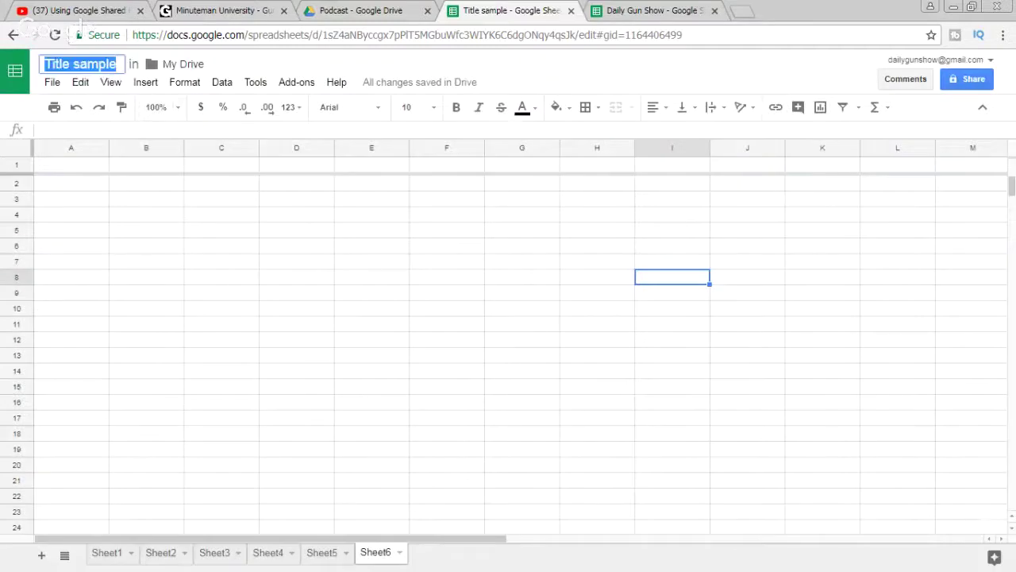
text(Gun G)
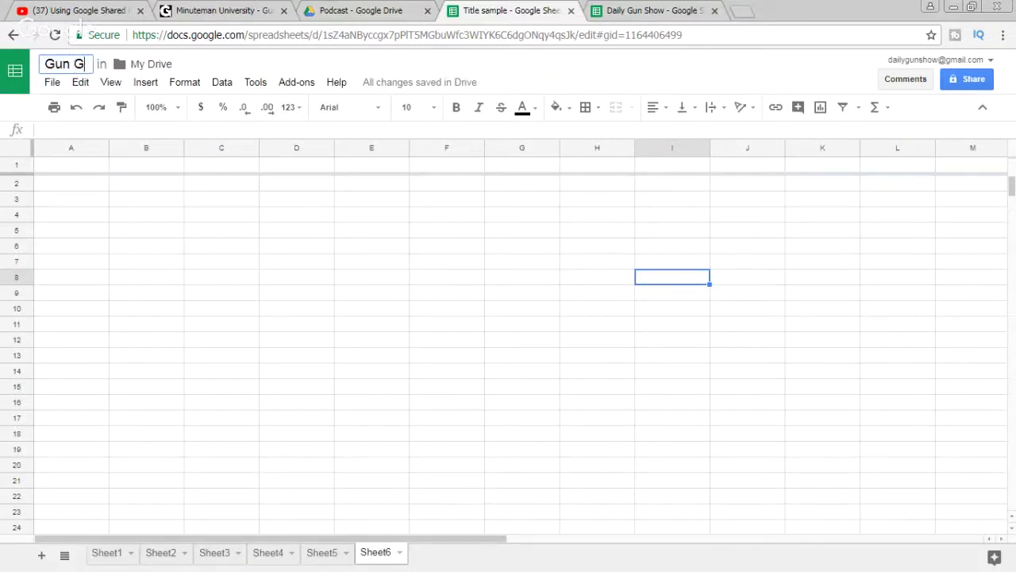
text(als)
click(381, 232)
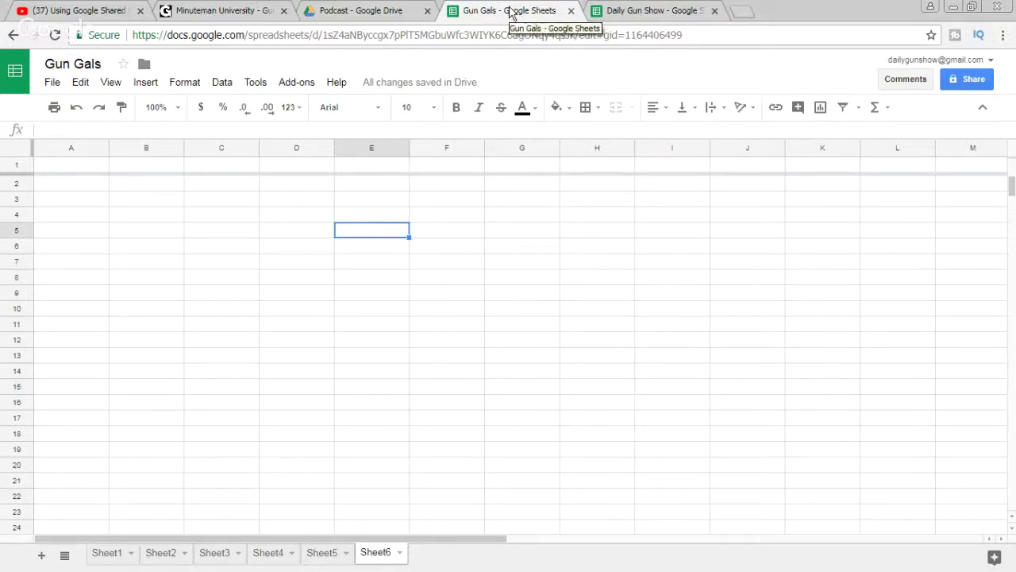
mouse_move(511, 11)
mouse_down()
mouse_move(453, 222)
mouse_move(445, 571)
mouse_up()
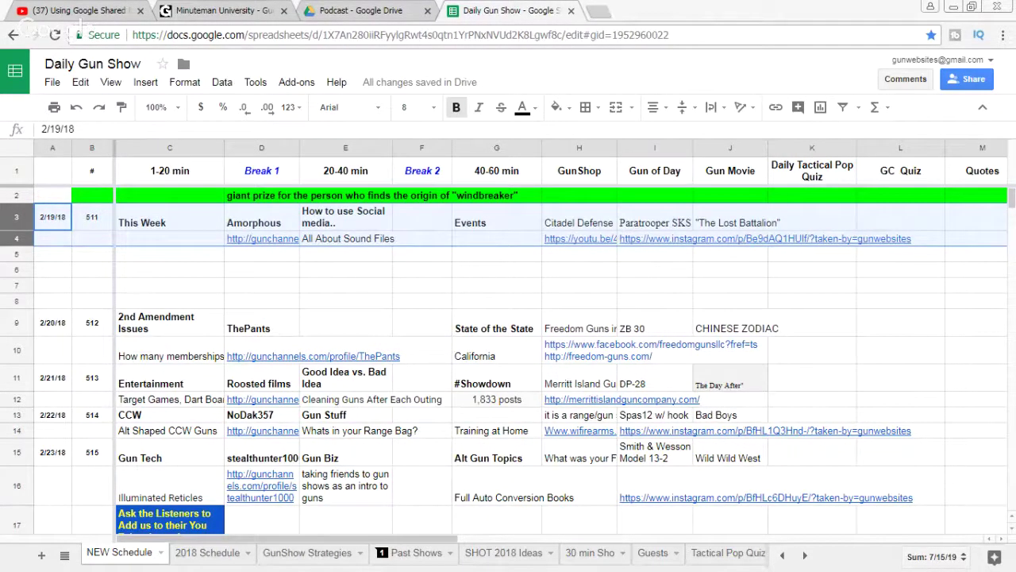
- Look over the Podcast folder, the Minuteman University page and the YouTube live chat, and return to the Gun Gals spreadsheet
click(370, 12)
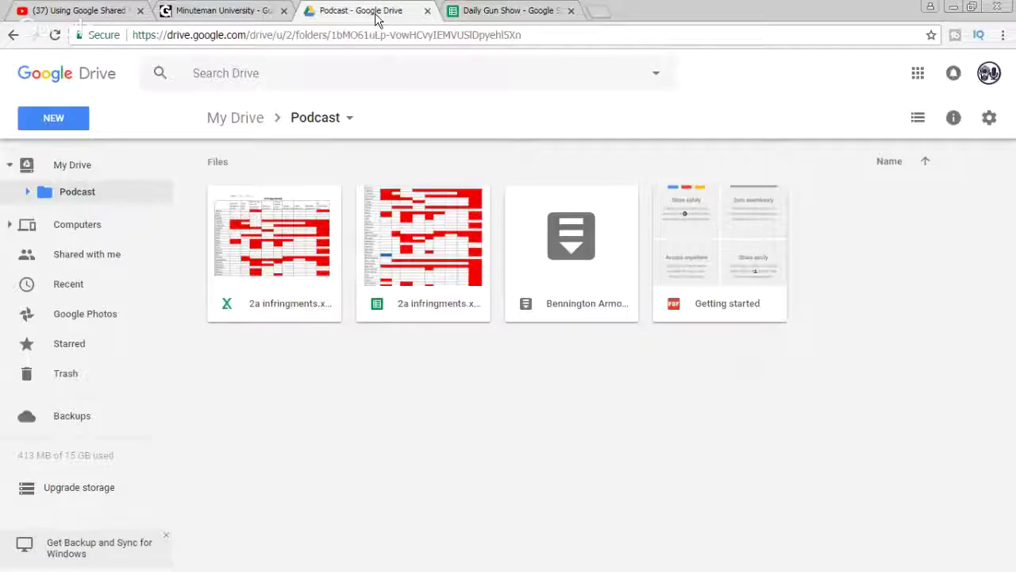
click(230, 11)
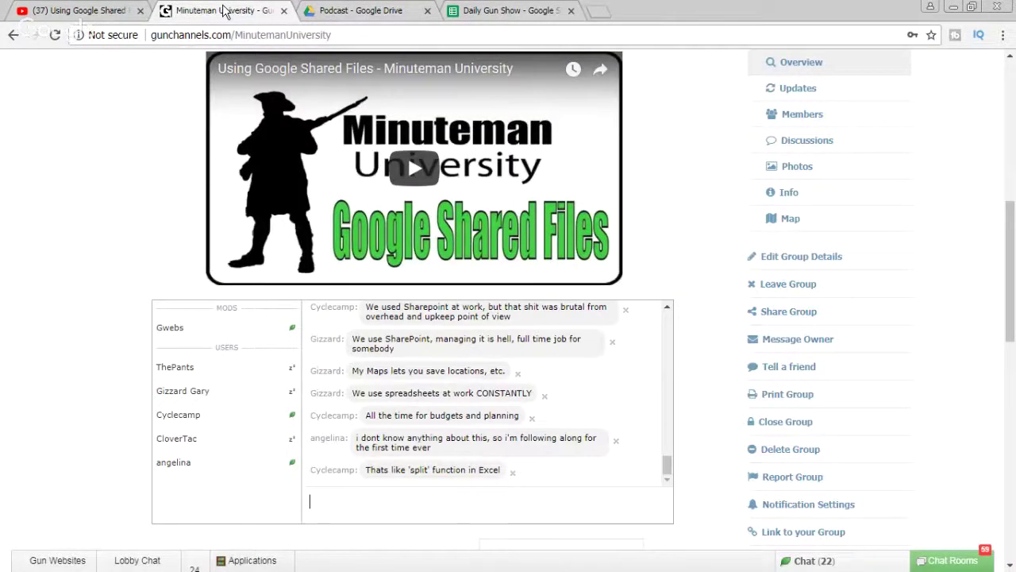
click(80, 11)
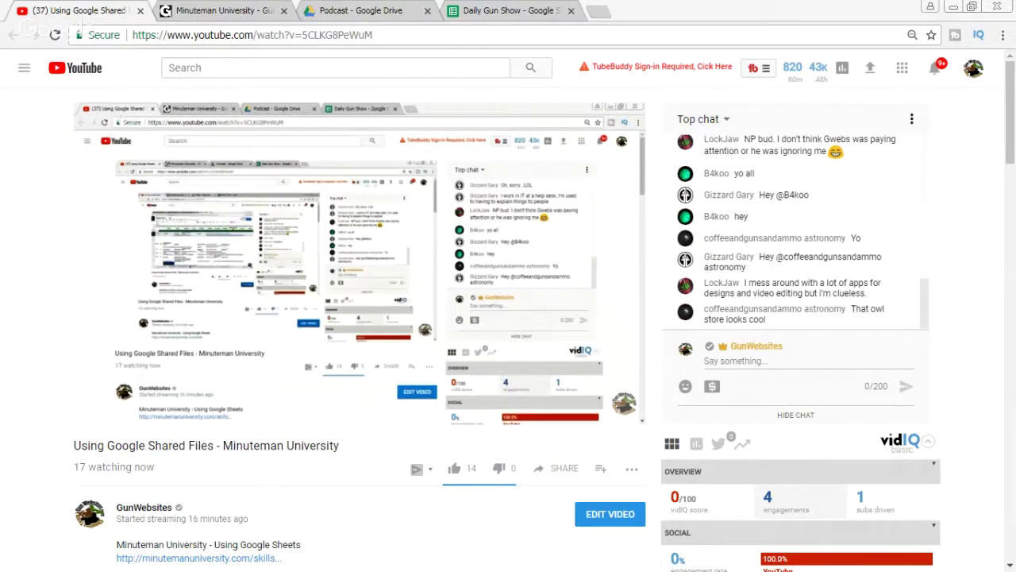
key(alt+Tab)
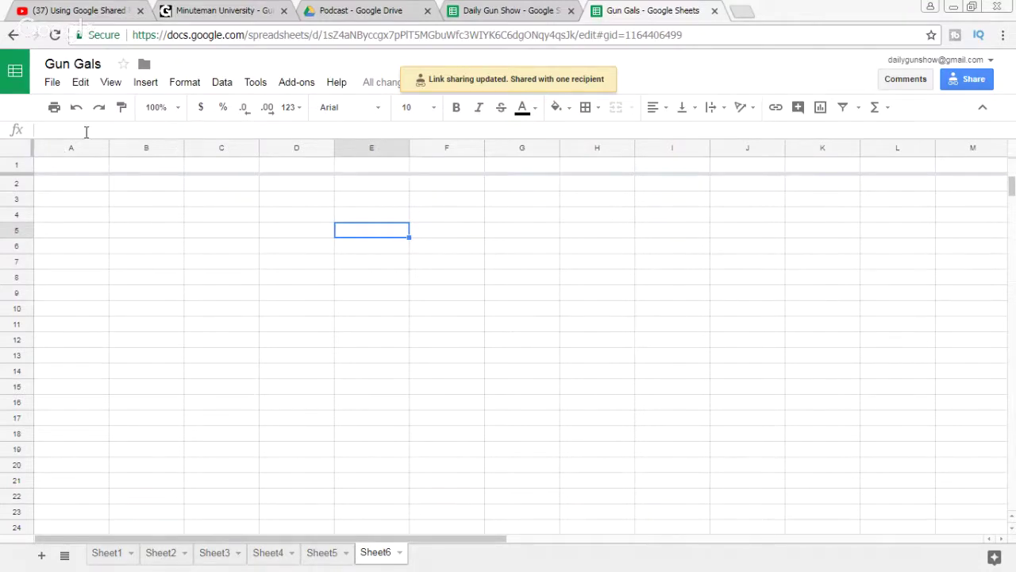
- Select column A in Sheet6 and look over the available Freeze options for rows and columns
drag(58, 155, 148, 150)
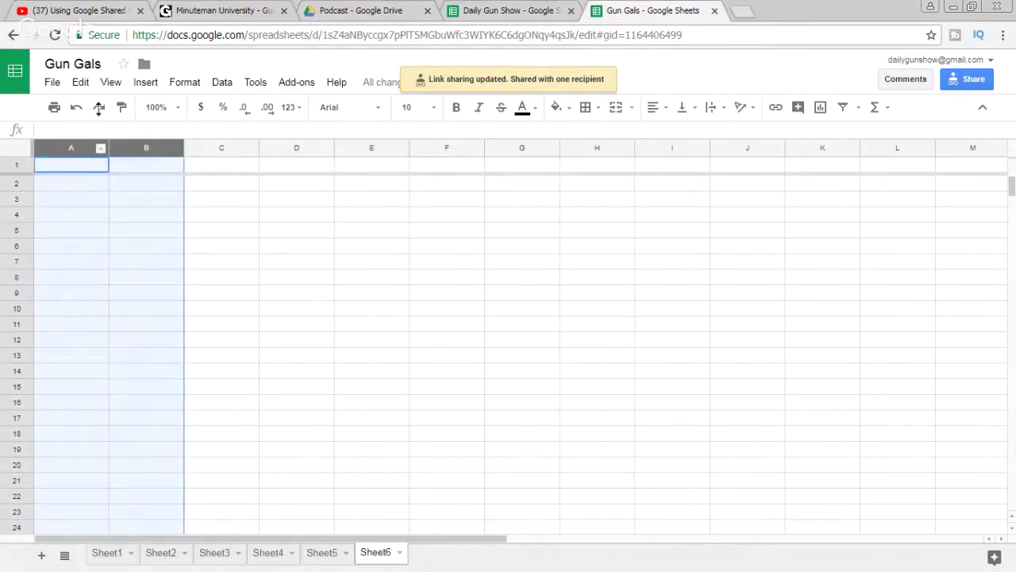
click(103, 248)
click(67, 147)
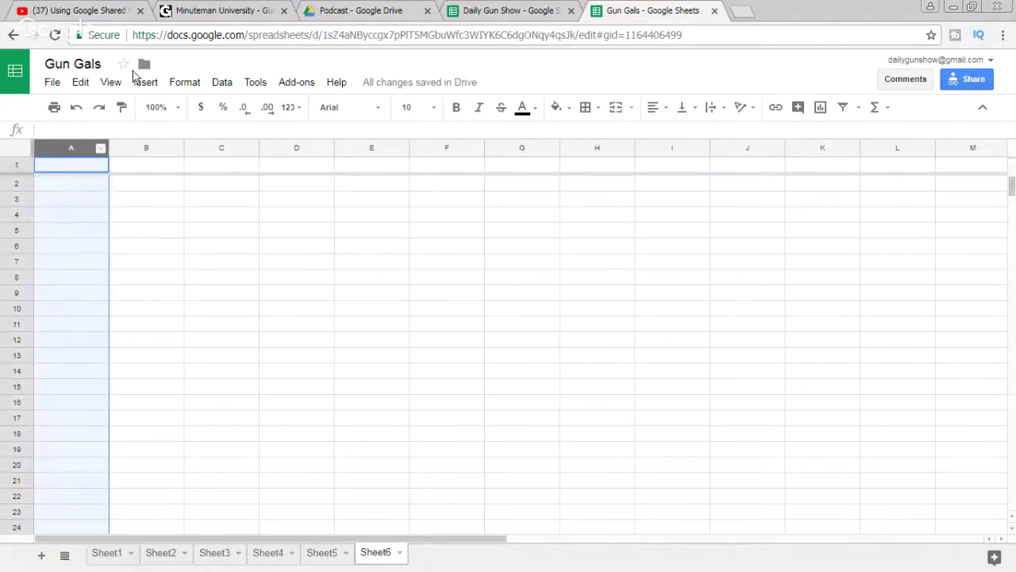
click(110, 86)
mouse_move(129, 110)
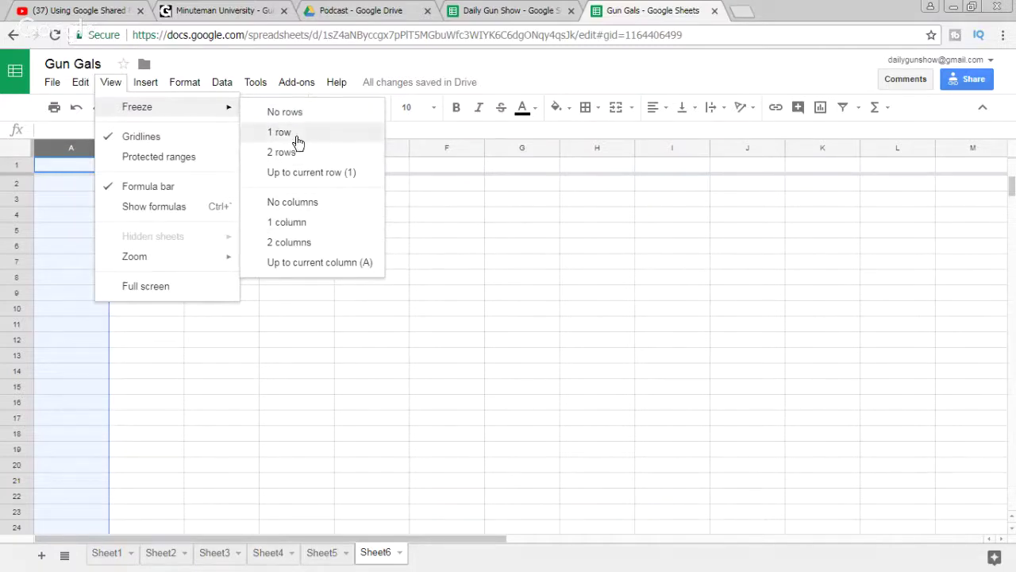
click(585, 298)
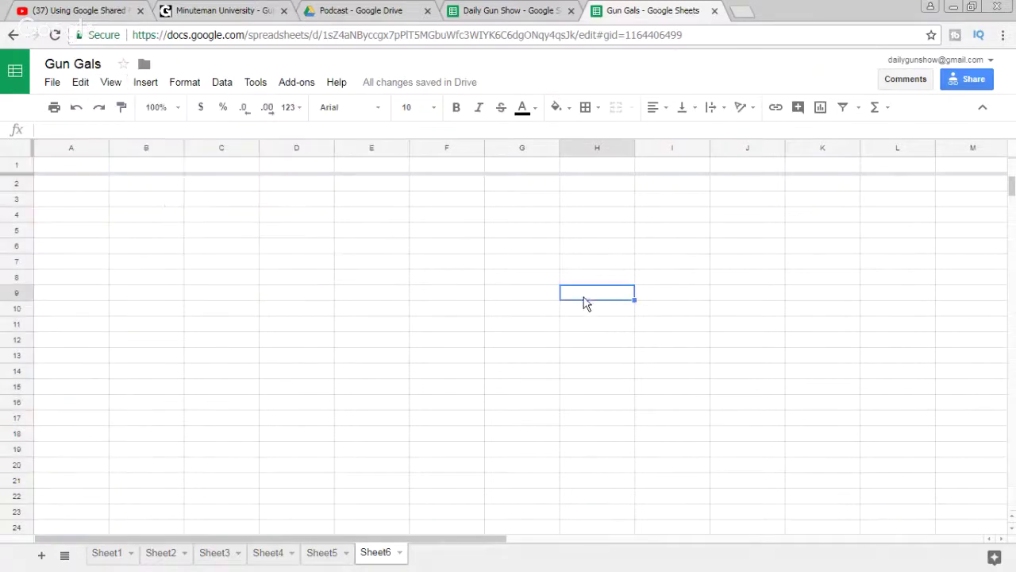
- Select rows 1 to 6 in Sheet6 and examine which Freeze options are offered for that selection
drag(22, 164, 22, 242)
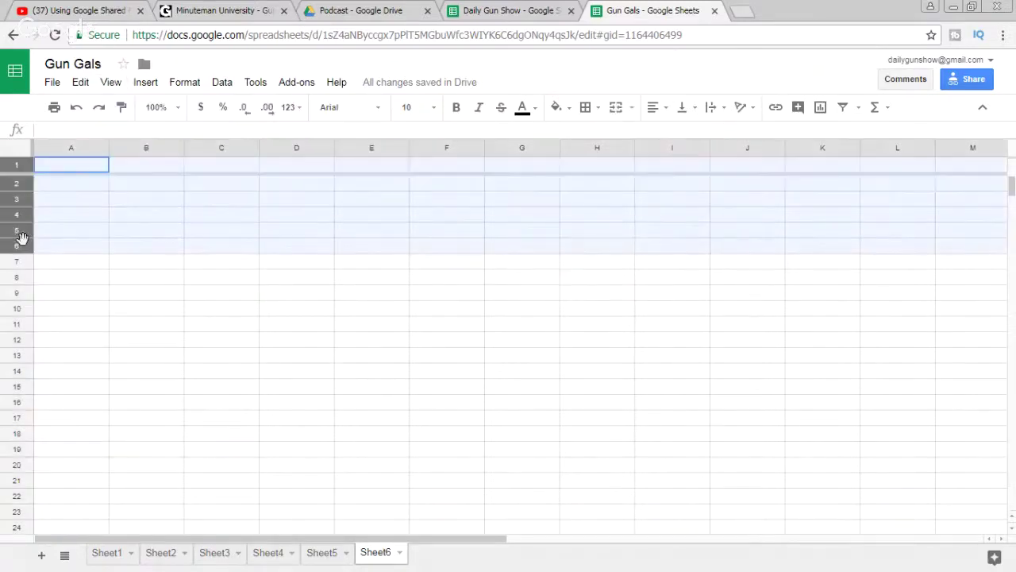
click(109, 86)
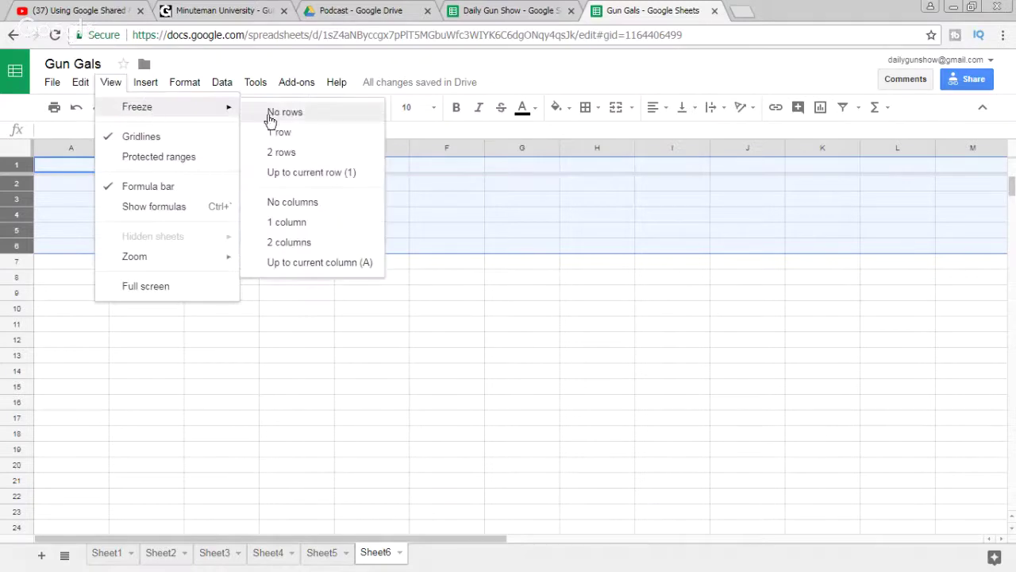
click(296, 82)
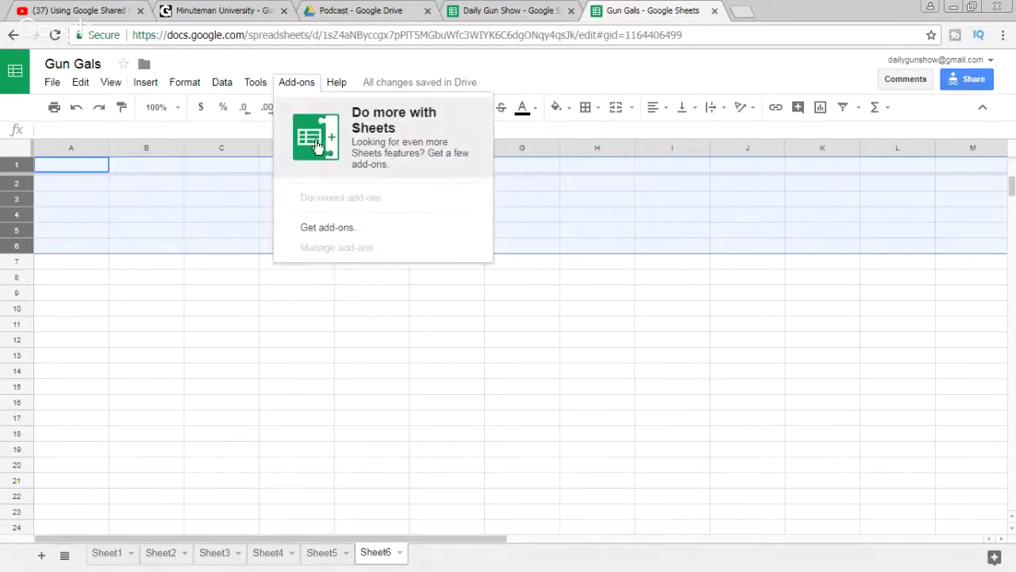
mouse_move(110, 86)
mouse_move(151, 108)
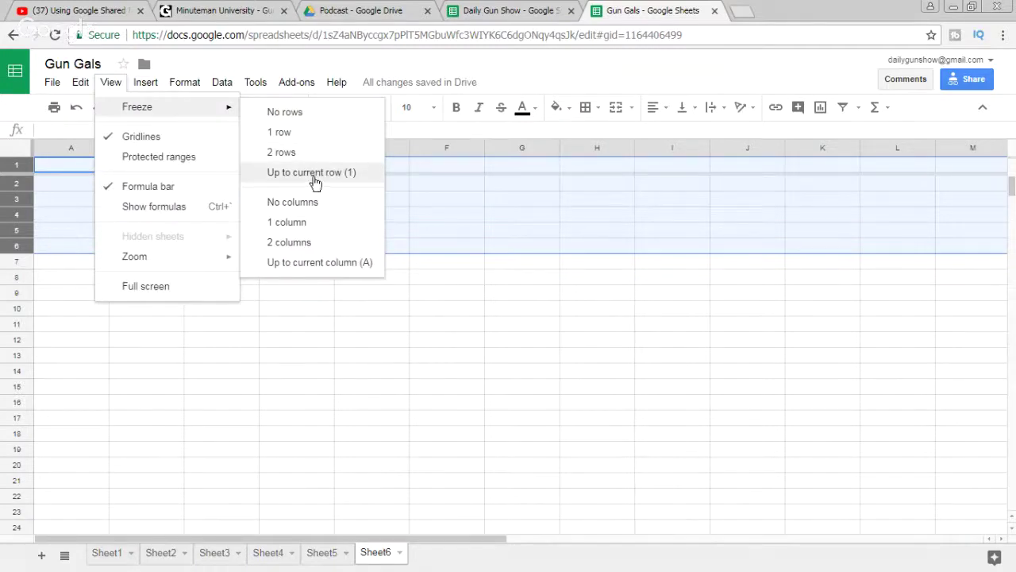
click(418, 297)
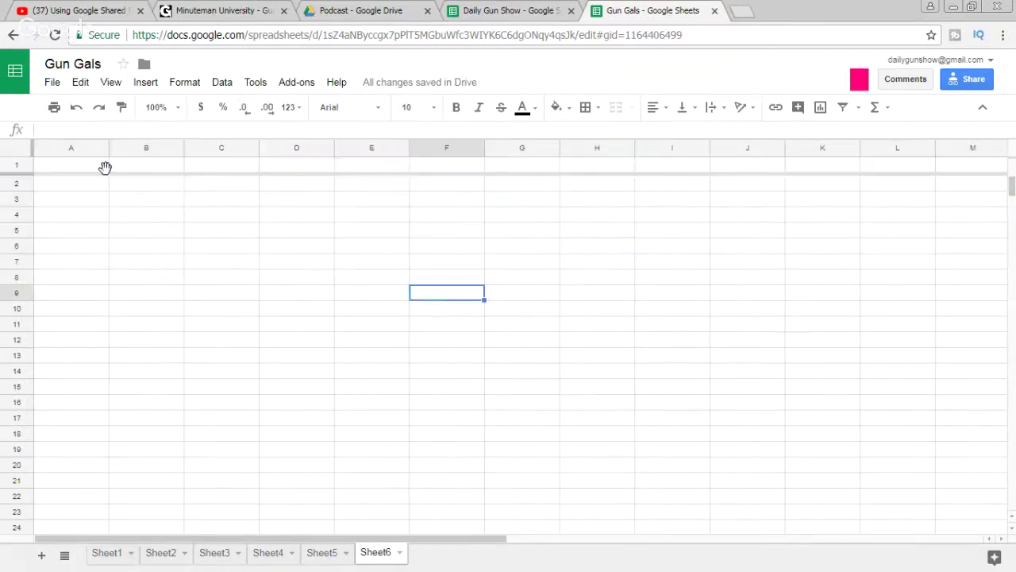
- Freeze the first two rows of Sheet6
click(40, 169)
click(22, 165)
click(110, 84)
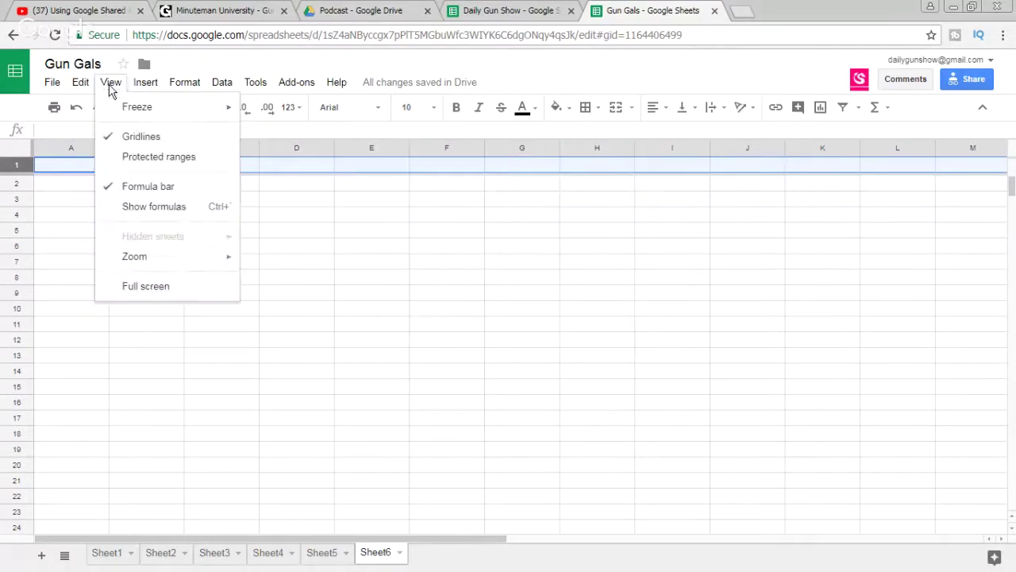
mouse_move(185, 111)
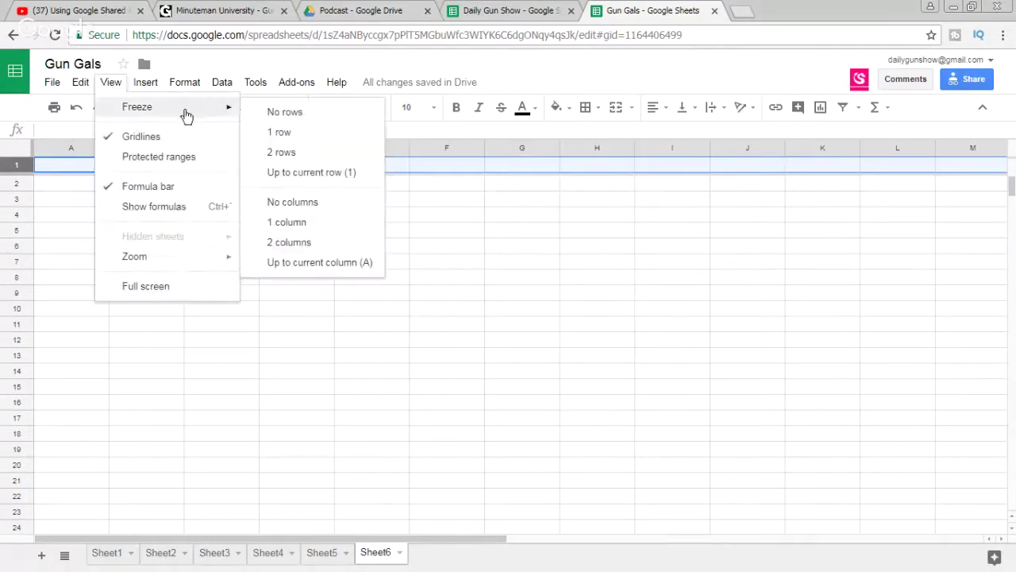
click(288, 152)
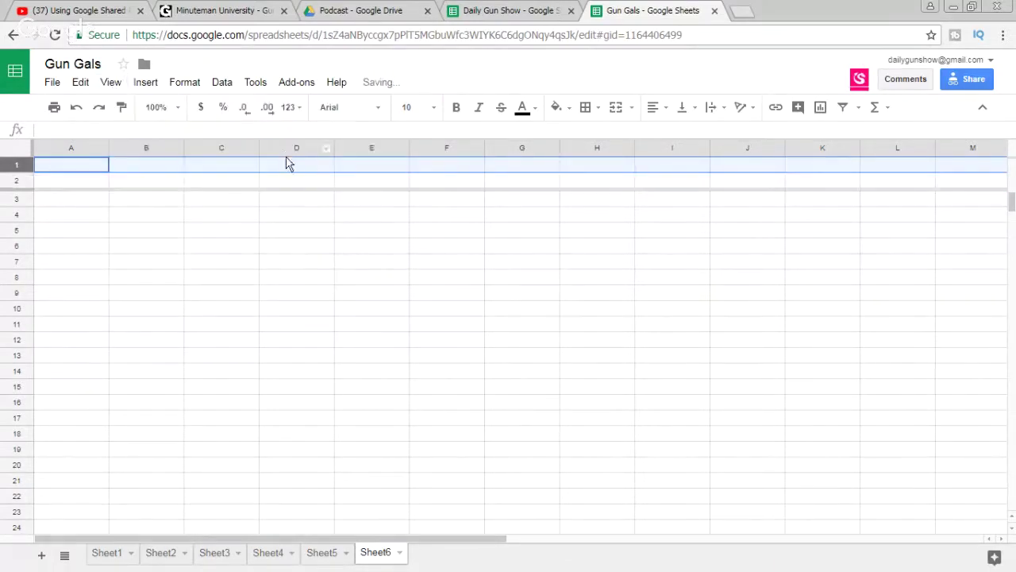
click(145, 215)
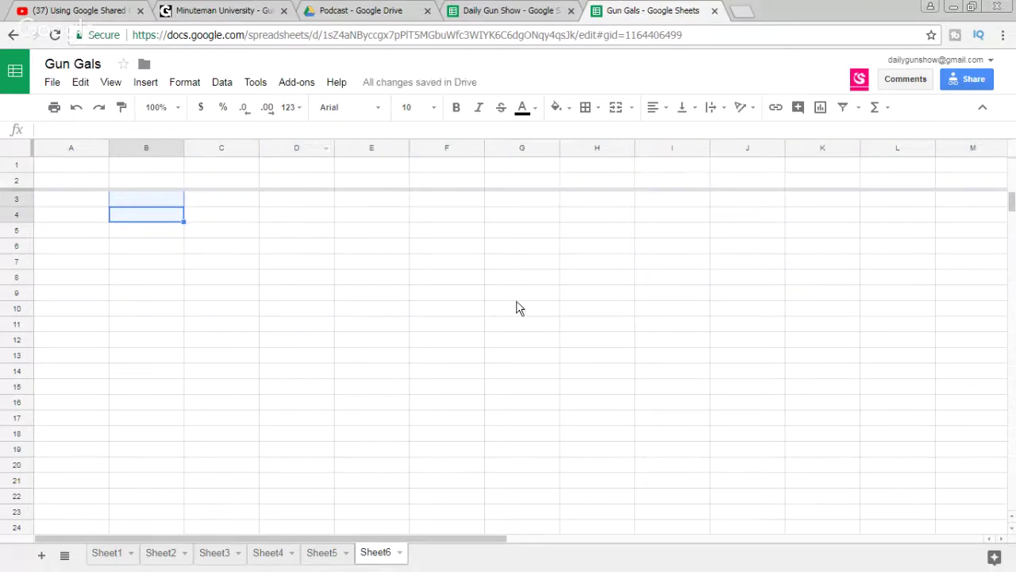
- Check the live chat on the YouTube stream page and return to the Gun Gals spreadsheet
click(714, 11)
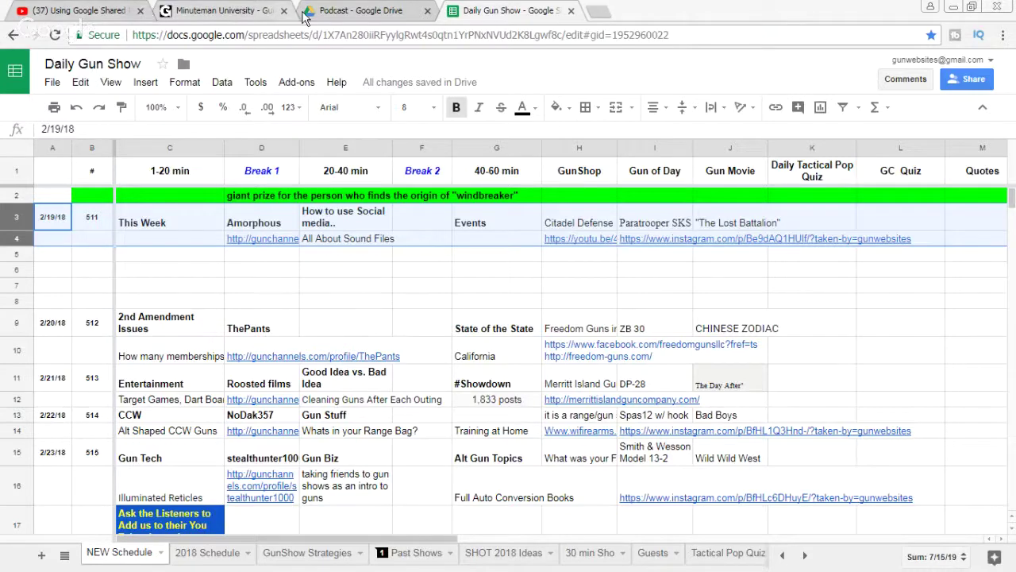
click(80, 11)
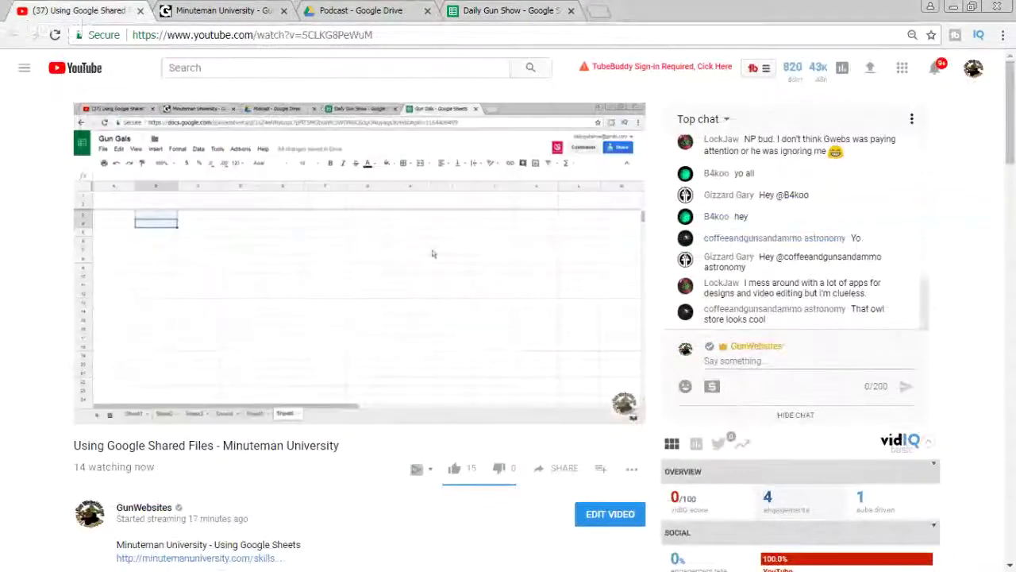
key(alt+Tab)
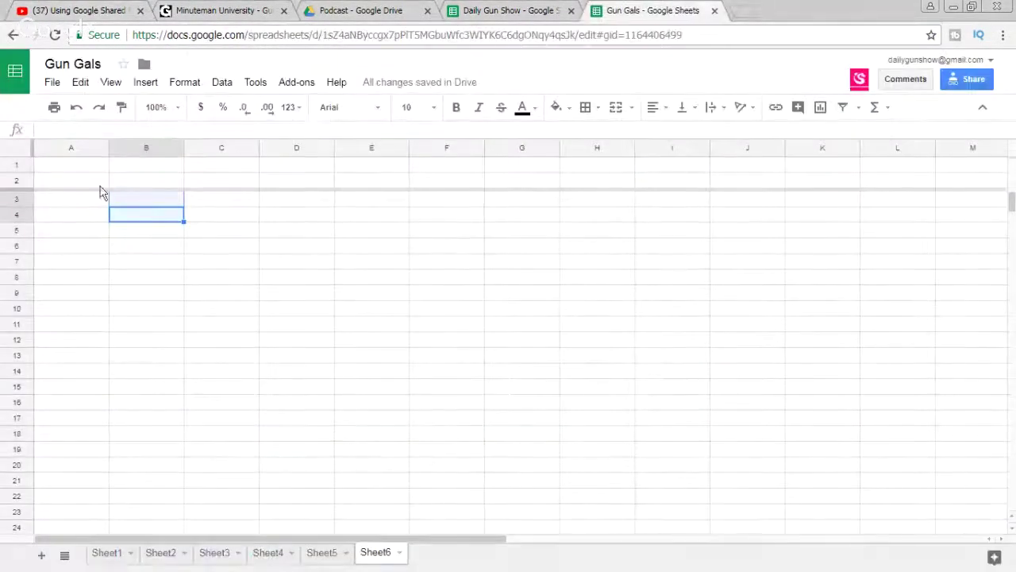
- Review the Freeze options again from cell B7 and check how the frozen rows behave further down Sheet6
click(111, 258)
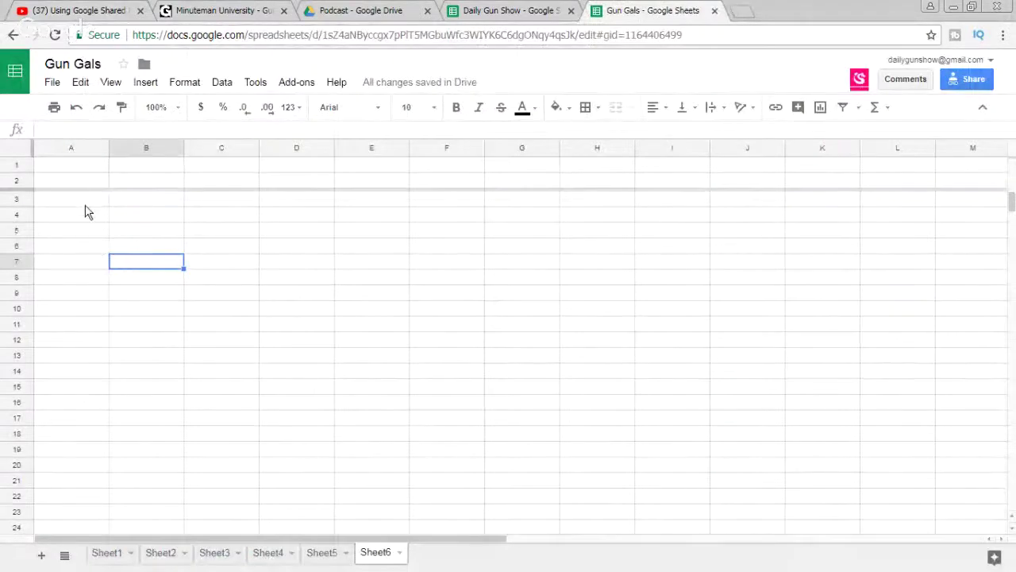
click(118, 85)
mouse_move(148, 117)
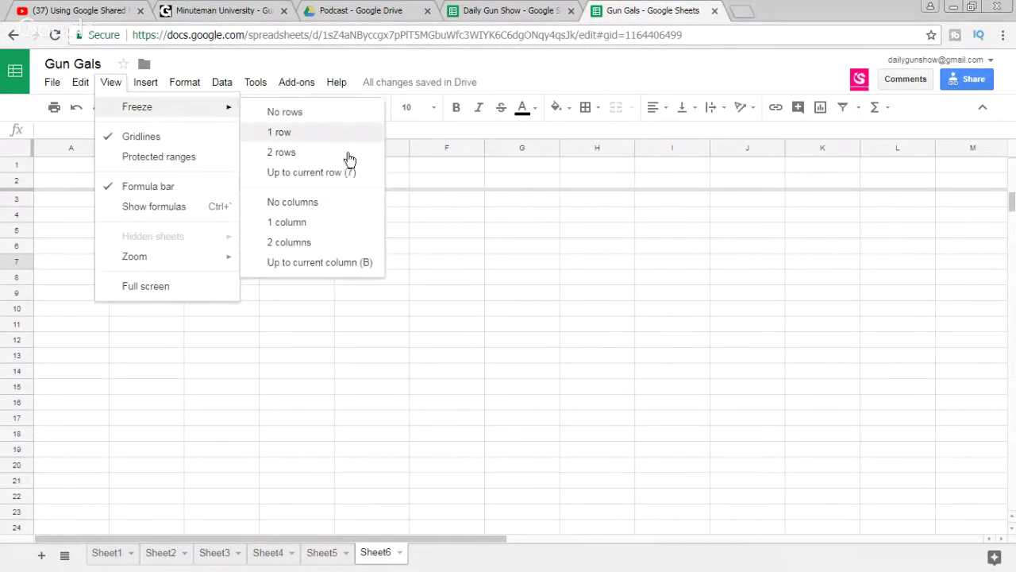
click(851, 331)
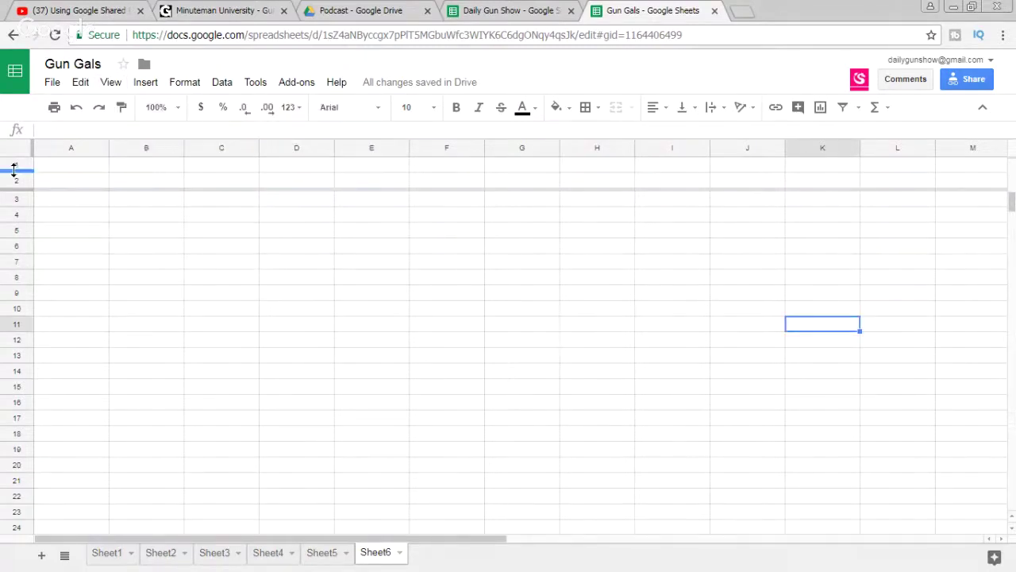
scroll(401, 282, down, 3)
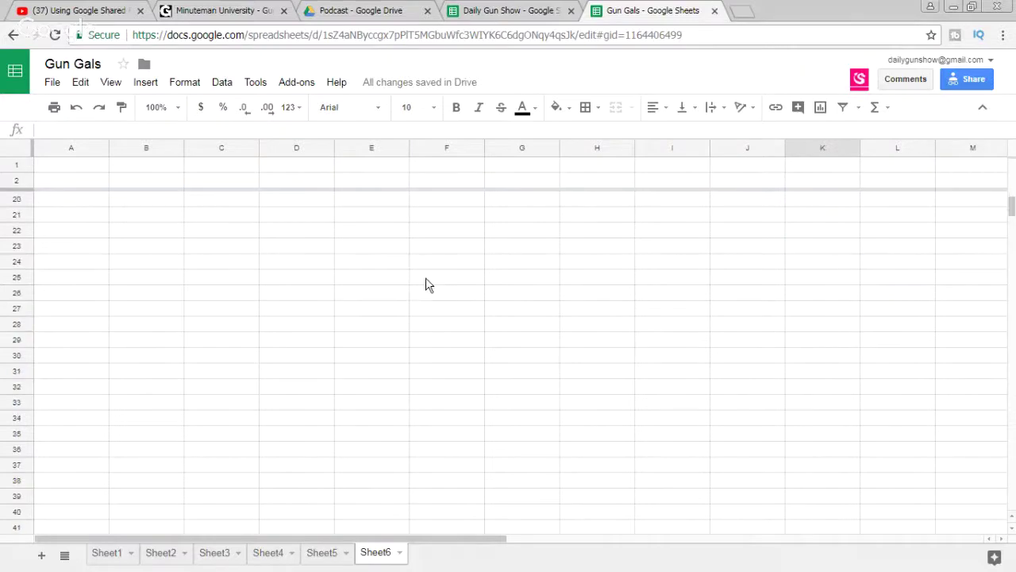
scroll(247, 181, up, 3)
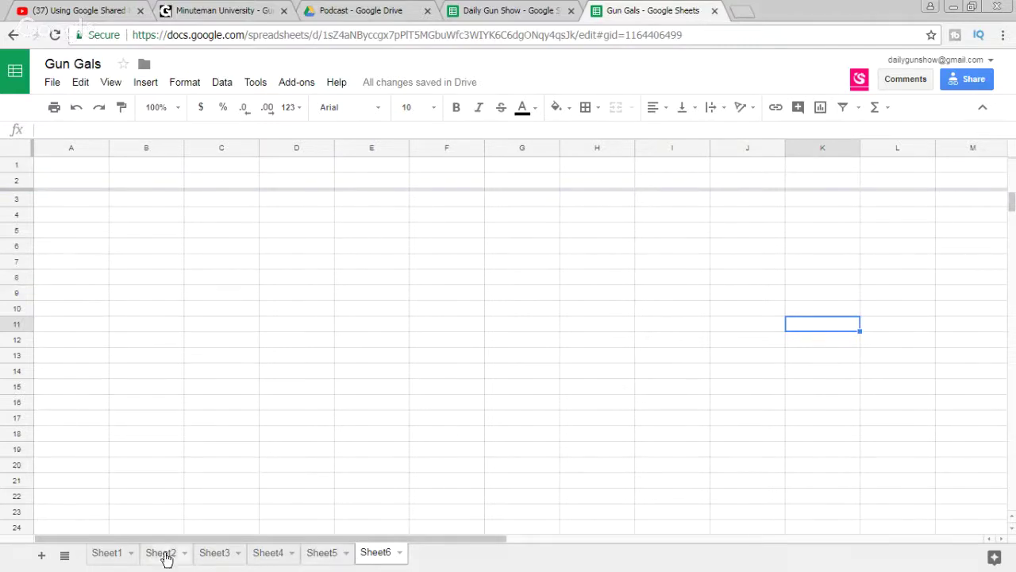
- Look through Sheet1, Sheet2 and Sheet3 of the Gun Gals file, ending on cell D10 of Sheet1
click(103, 561)
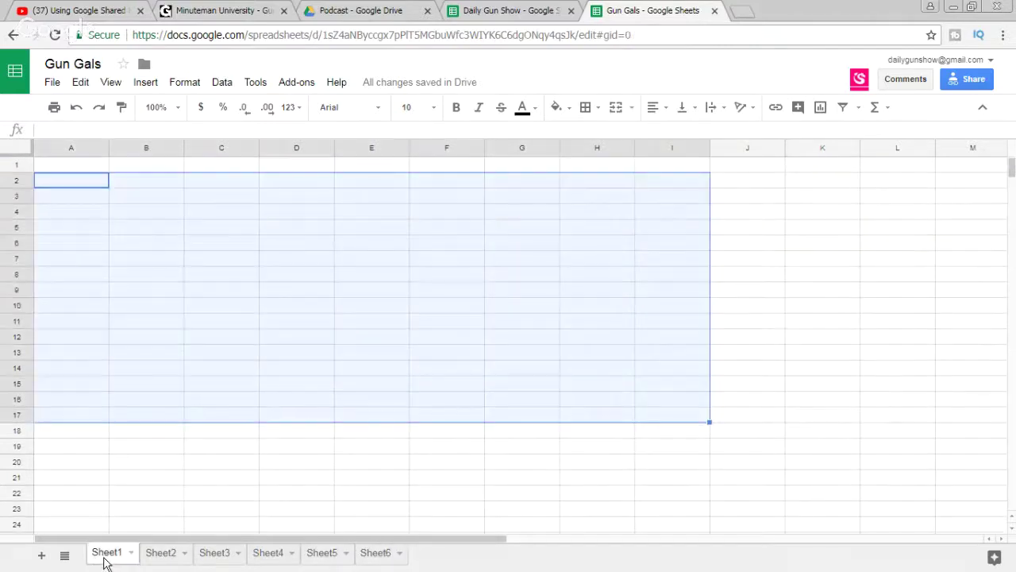
click(163, 556)
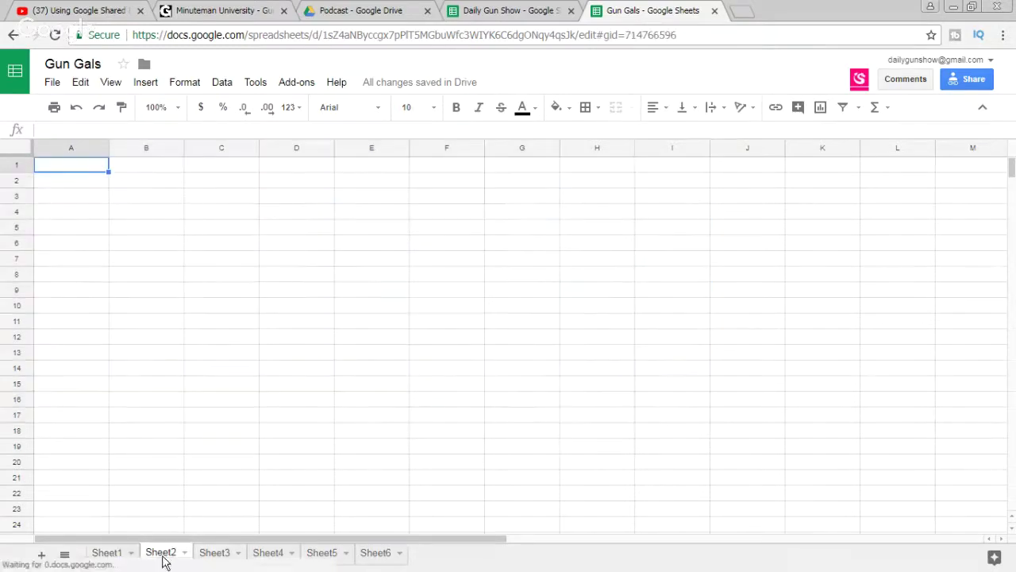
click(216, 556)
click(109, 556)
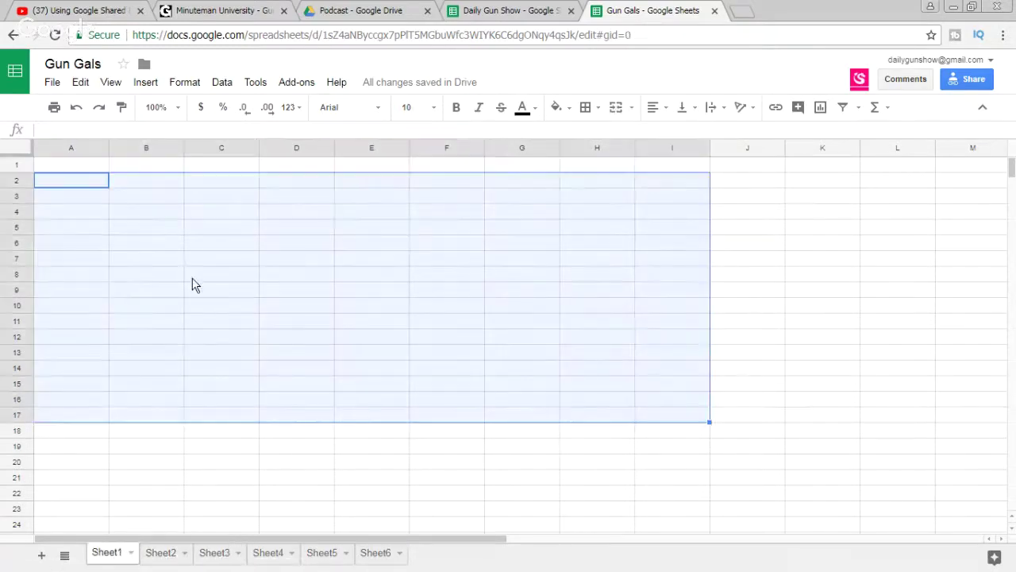
click(324, 309)
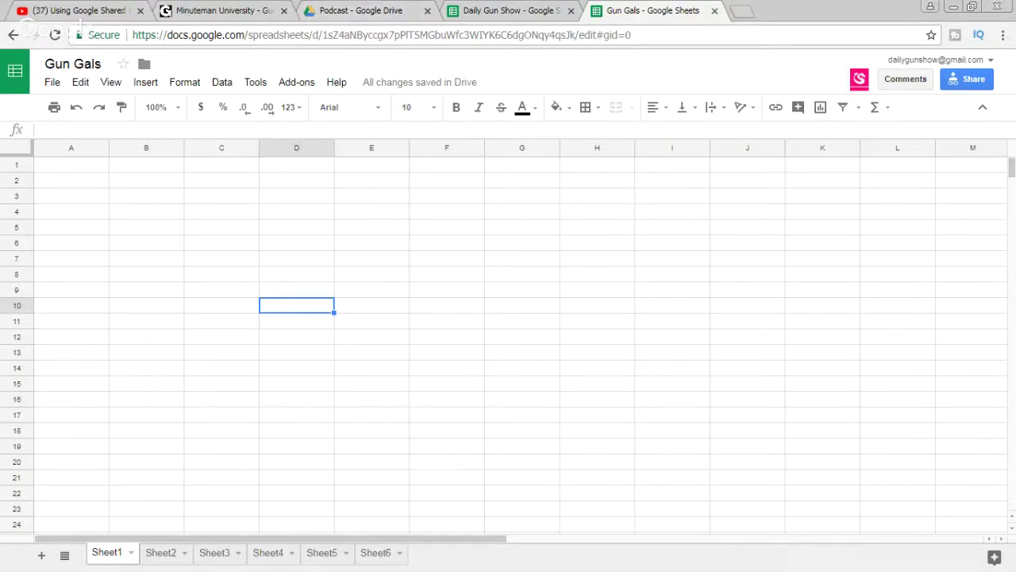
- Create a new Google Form from the Podcast folder in Google Drive and decline the introductory tour
click(374, 8)
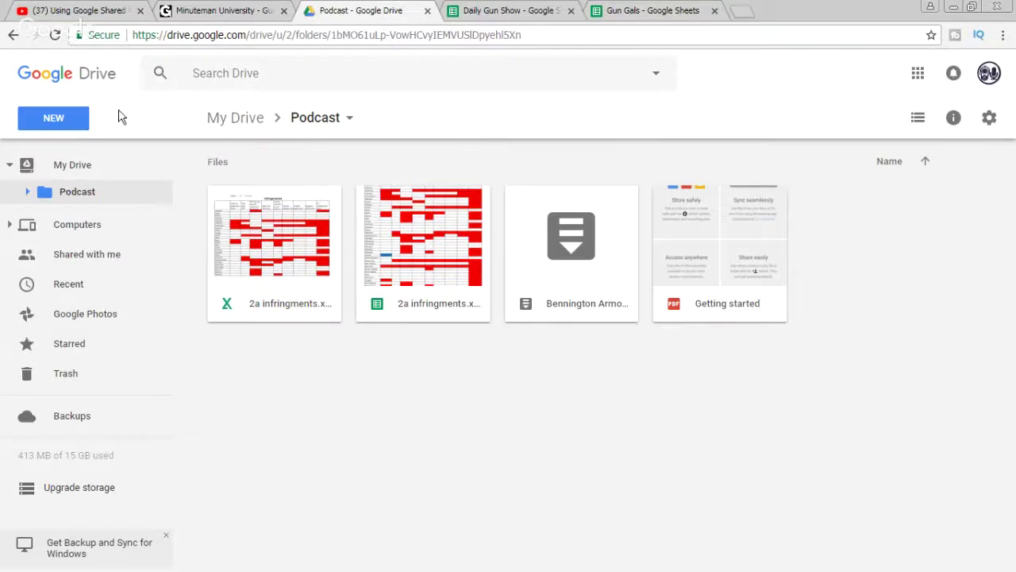
click(47, 119)
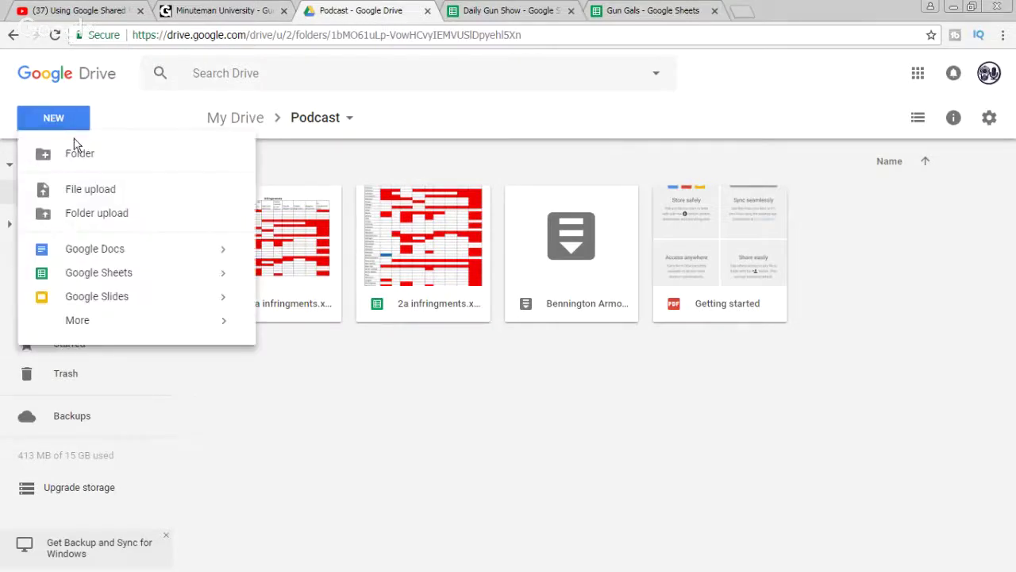
mouse_move(159, 327)
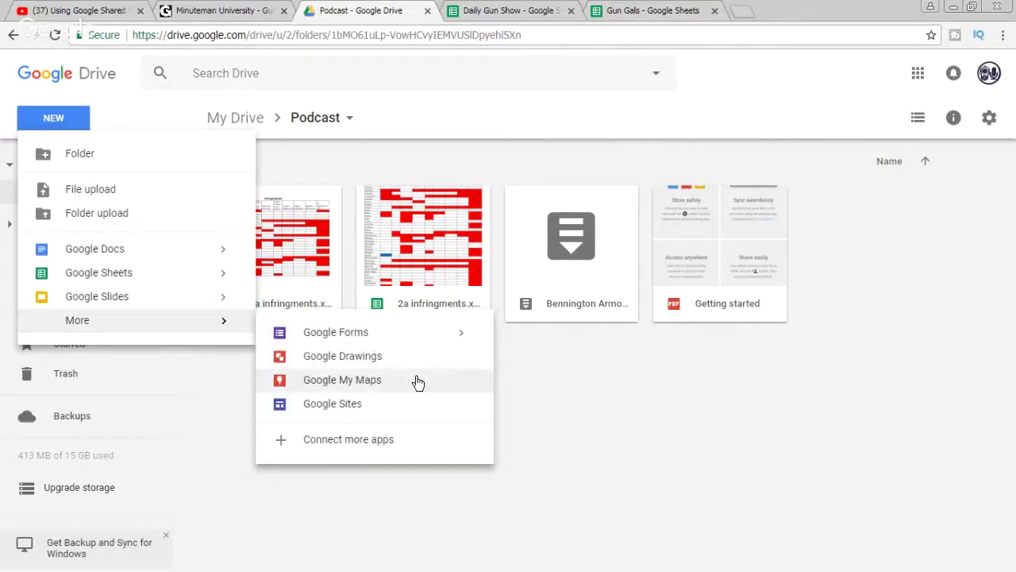
click(355, 337)
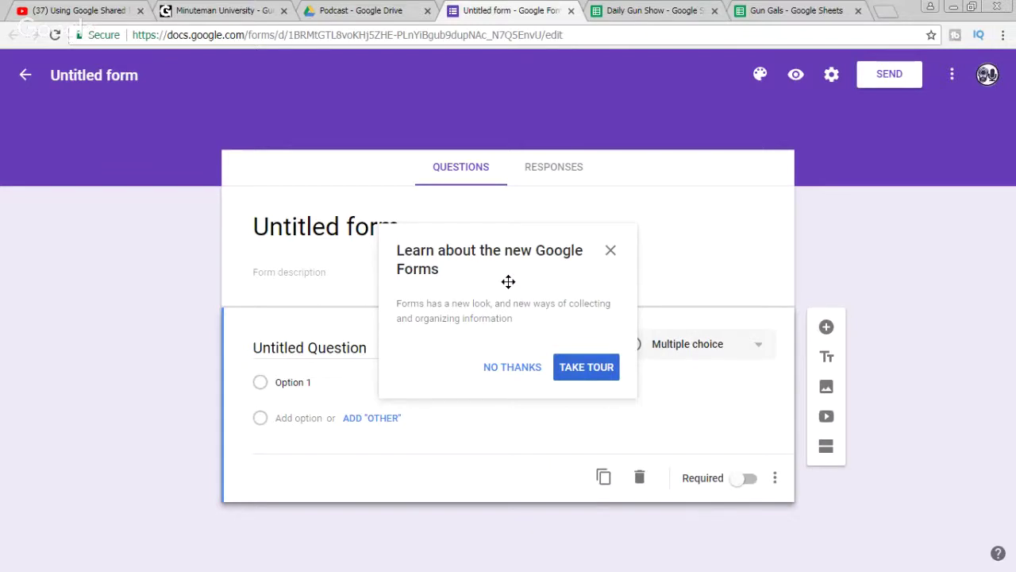
click(513, 378)
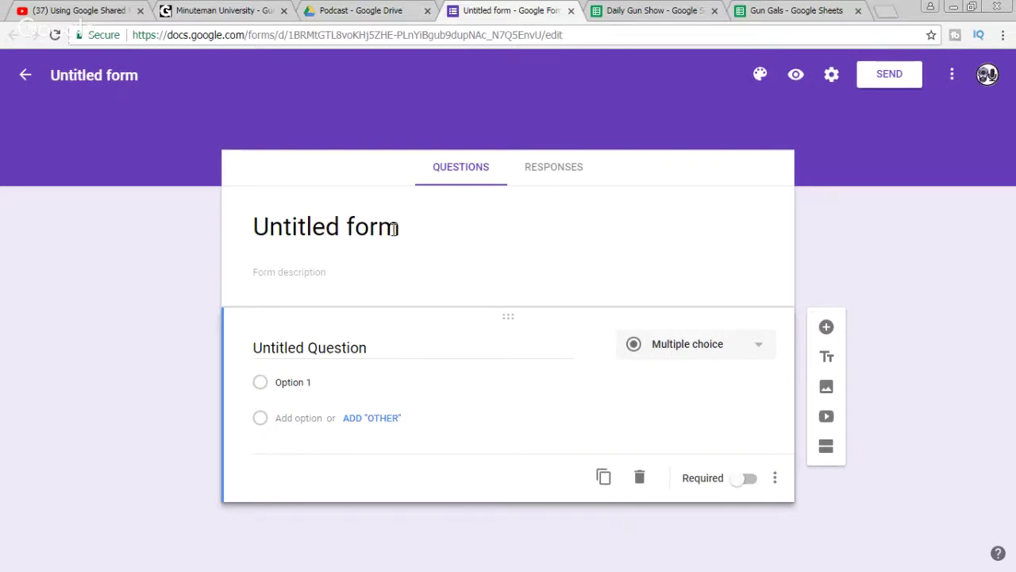
- Title the form "New Time Slot" and enter the description "Should we change?"
drag(393, 229, 193, 224)
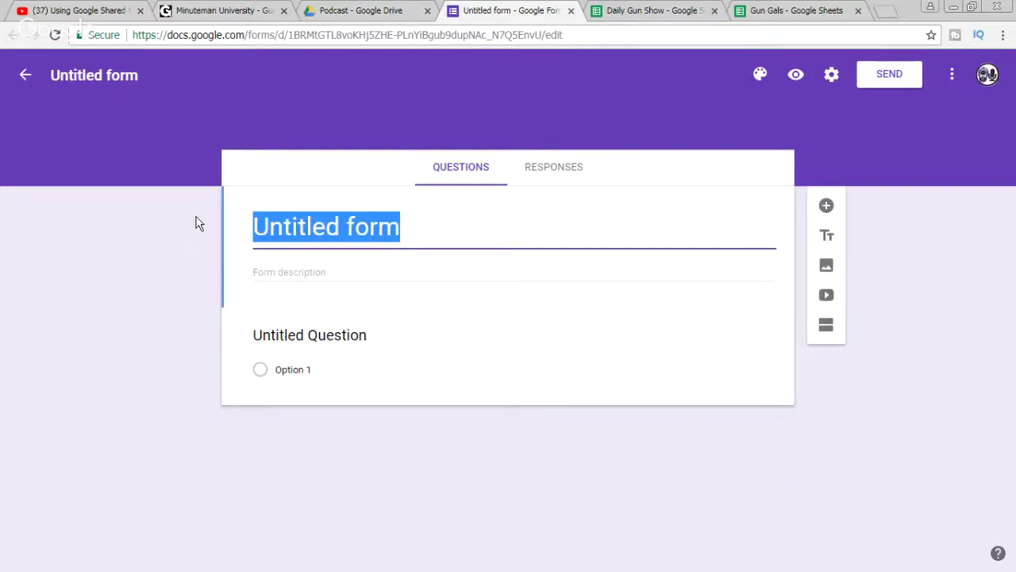
text(New Time Slot)
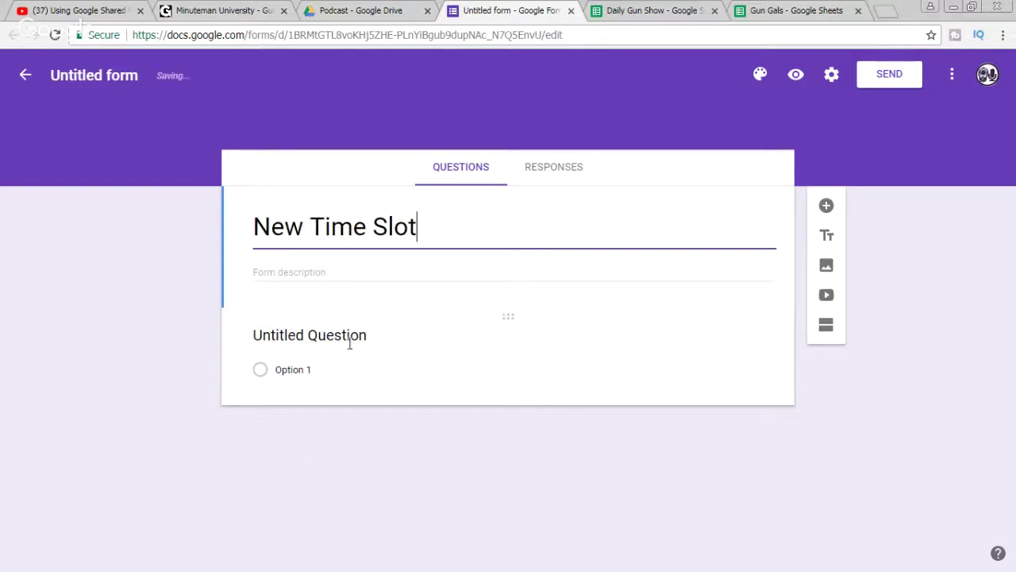
click(320, 273)
text(s)
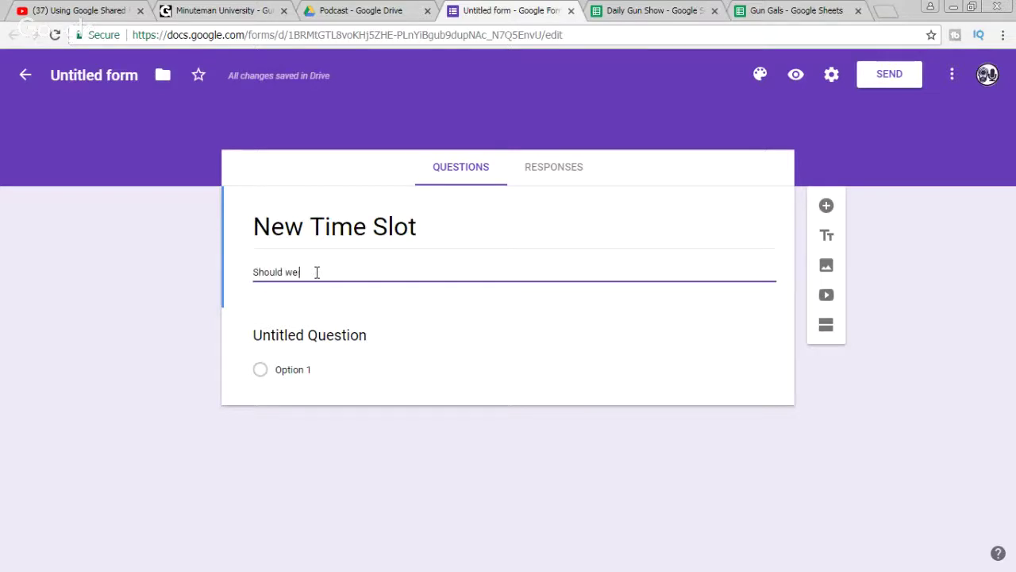
text(hould we change?)
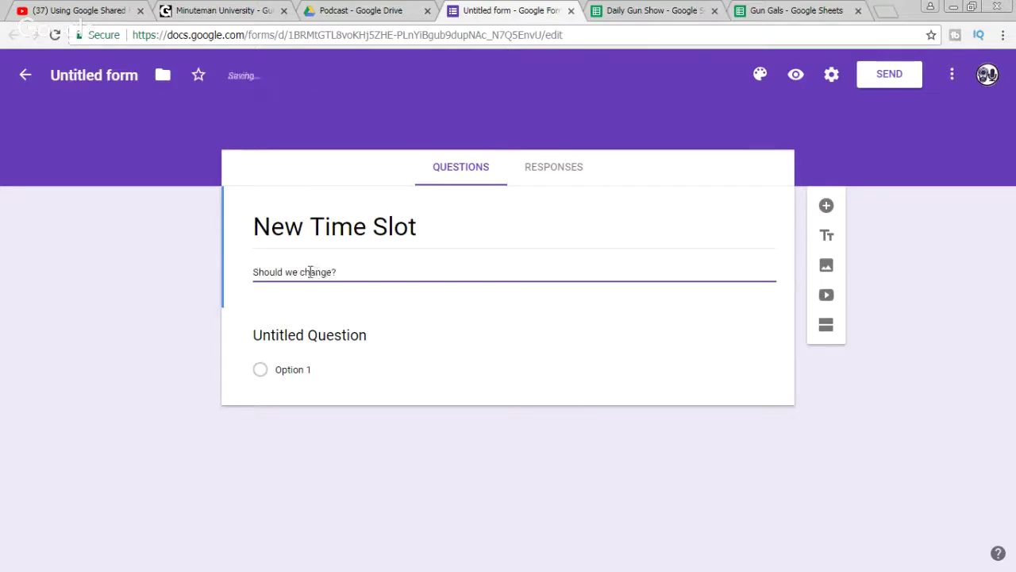
click(619, 376)
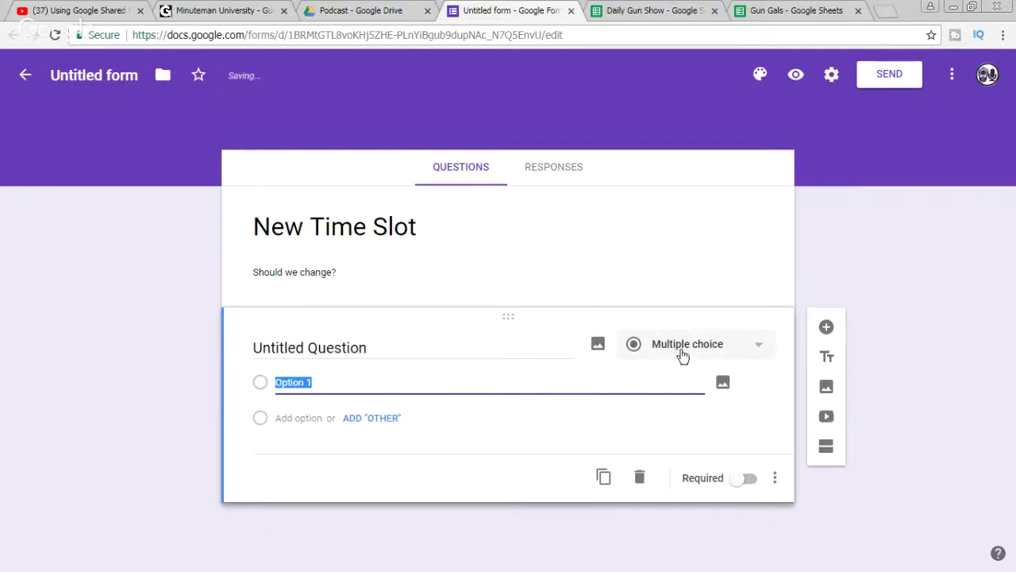
- Try the Date answer type on the untitled question, return it to Multiple choice and review the available types
click(760, 344)
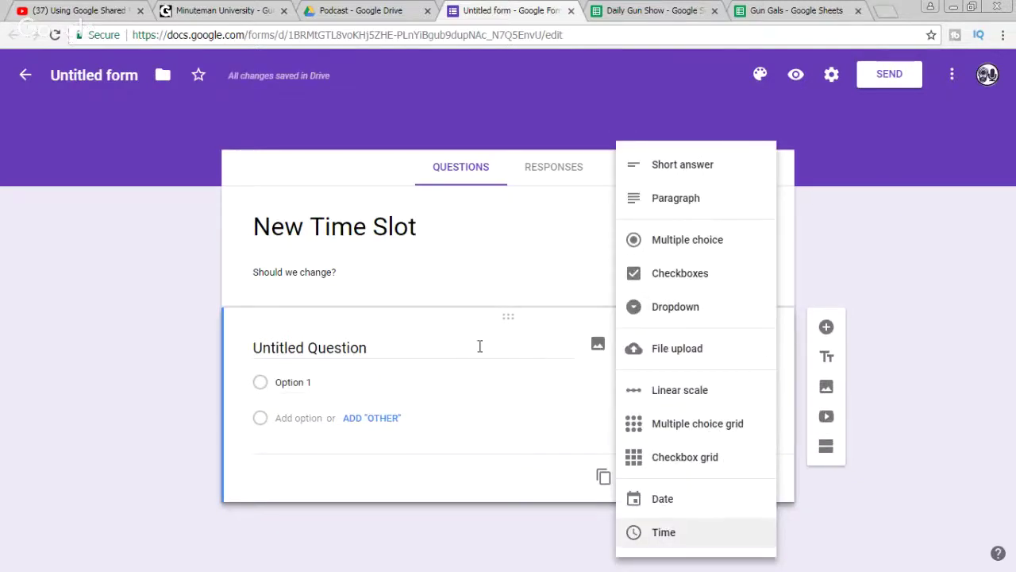
click(683, 508)
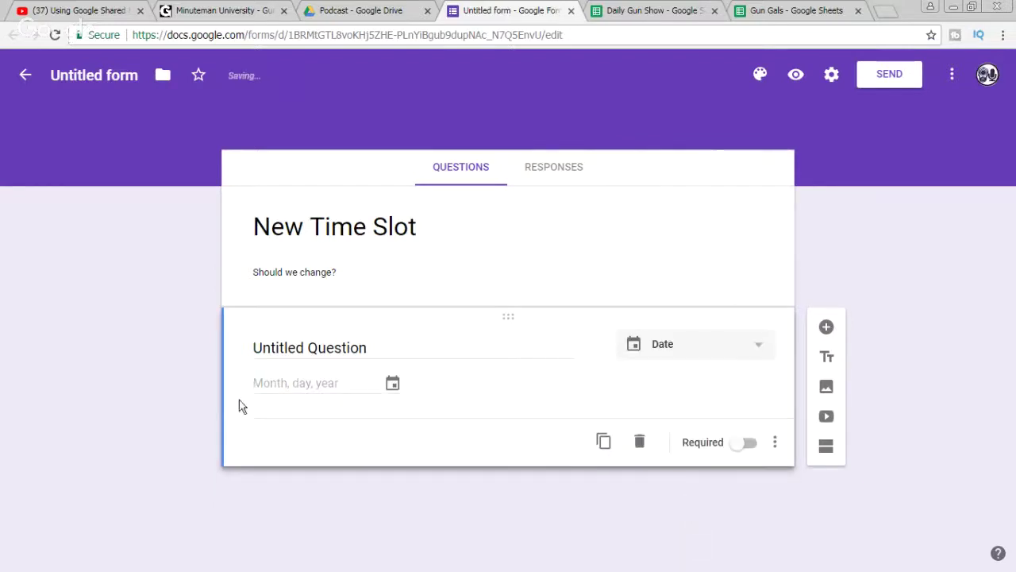
drag(261, 386, 392, 387)
click(769, 347)
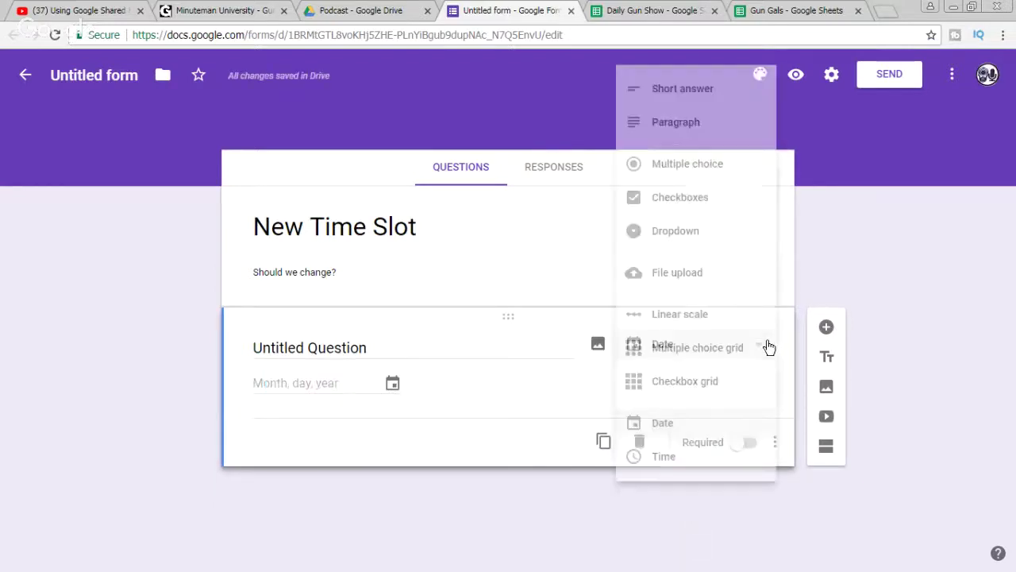
click(689, 168)
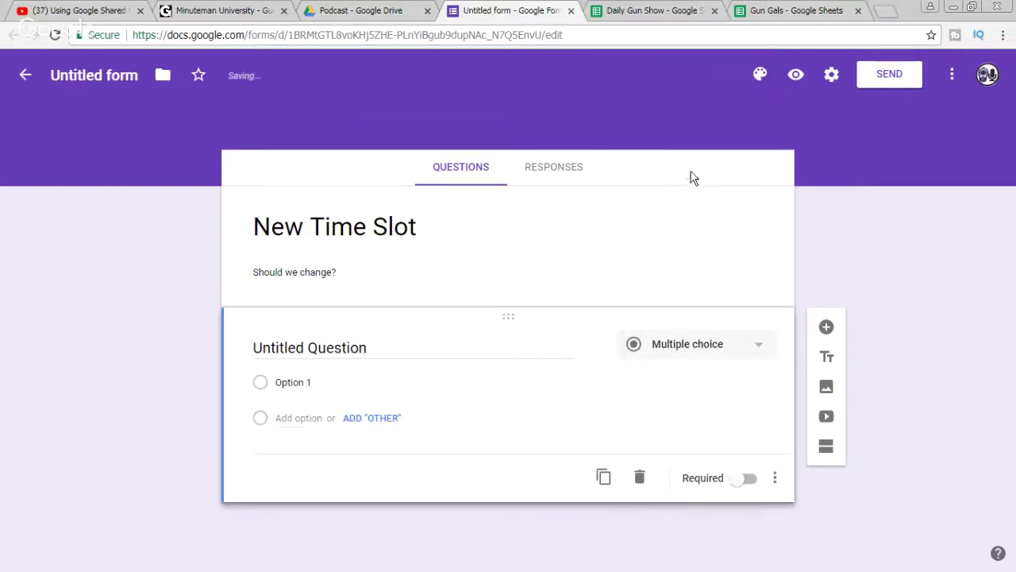
click(769, 348)
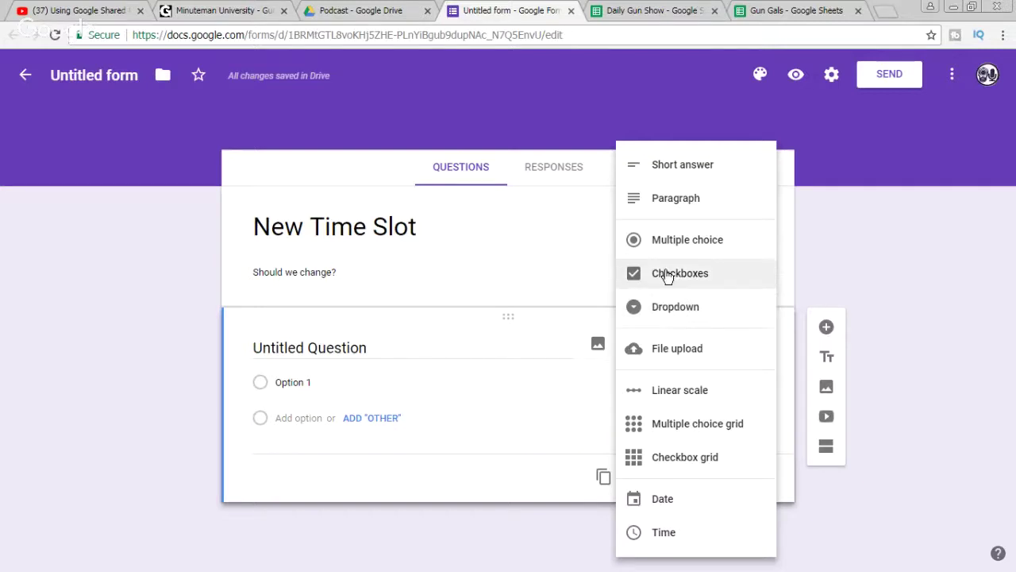
- Give the multiple choice question two answer options, "Yes" and "No"
click(281, 384)
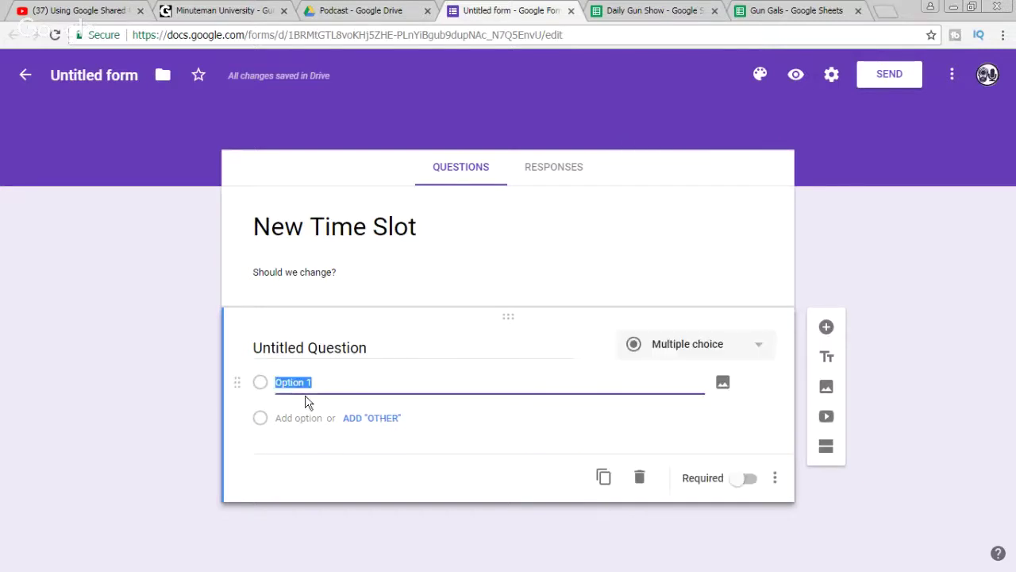
text(Yes)
click(310, 417)
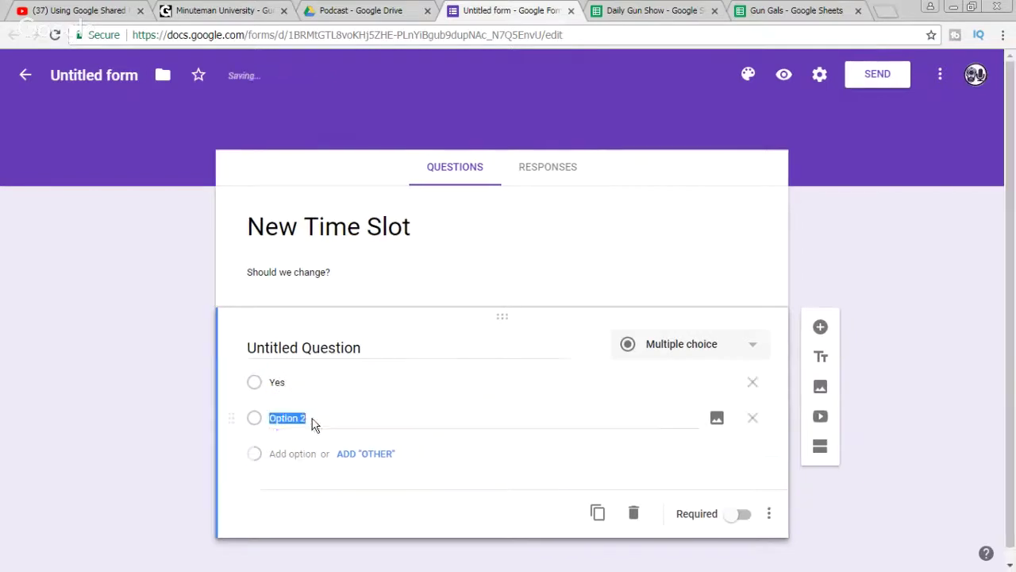
text(No)
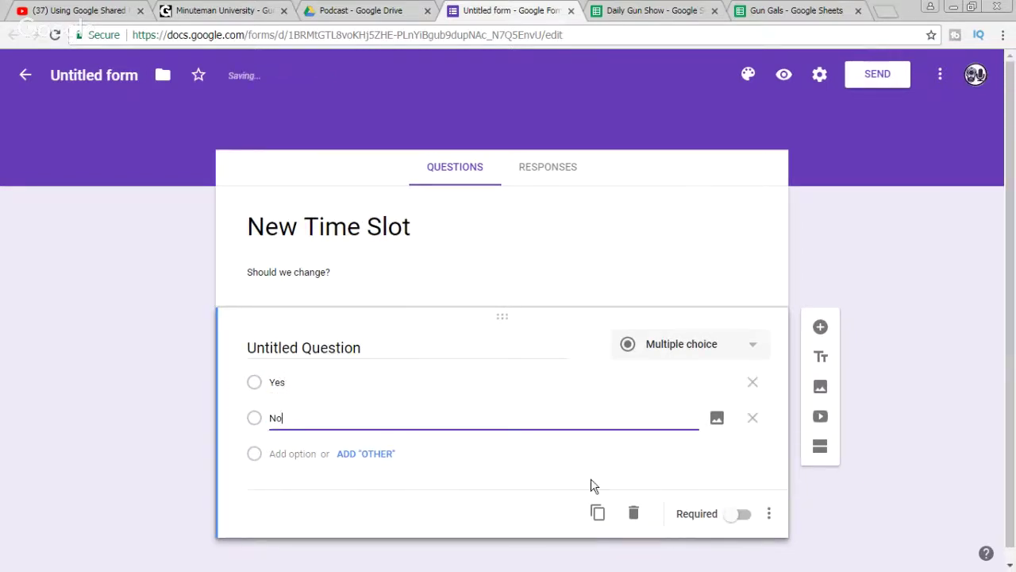
- Try making the question required and switch that off again, and add a second question and delete it
scroll(628, 421, down, 1)
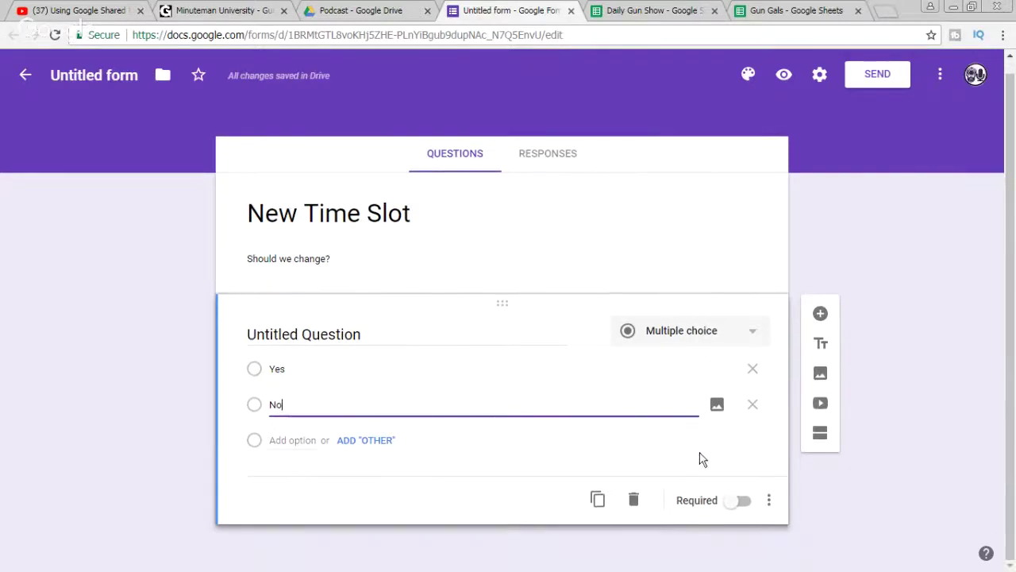
click(738, 502)
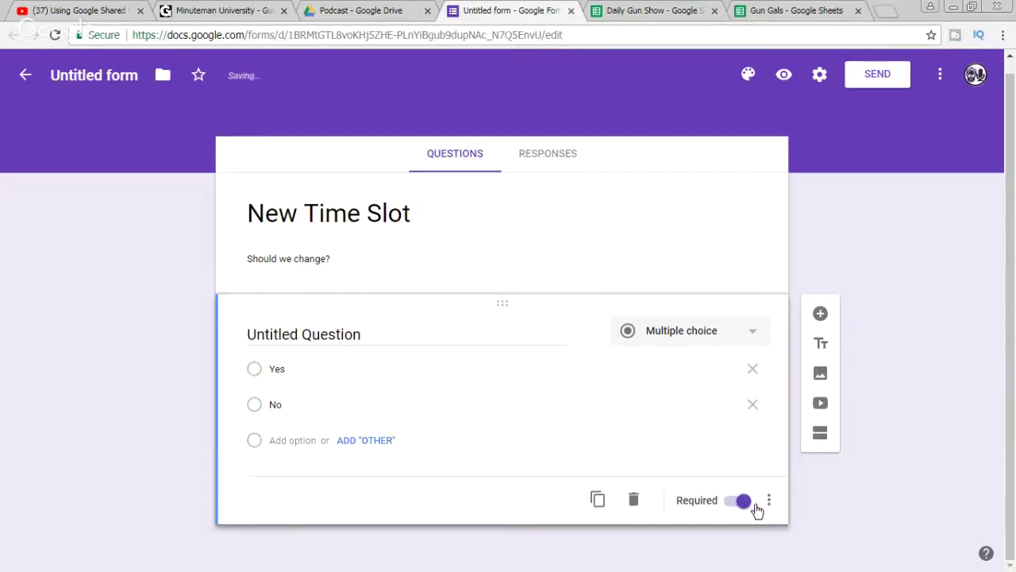
click(742, 505)
click(823, 314)
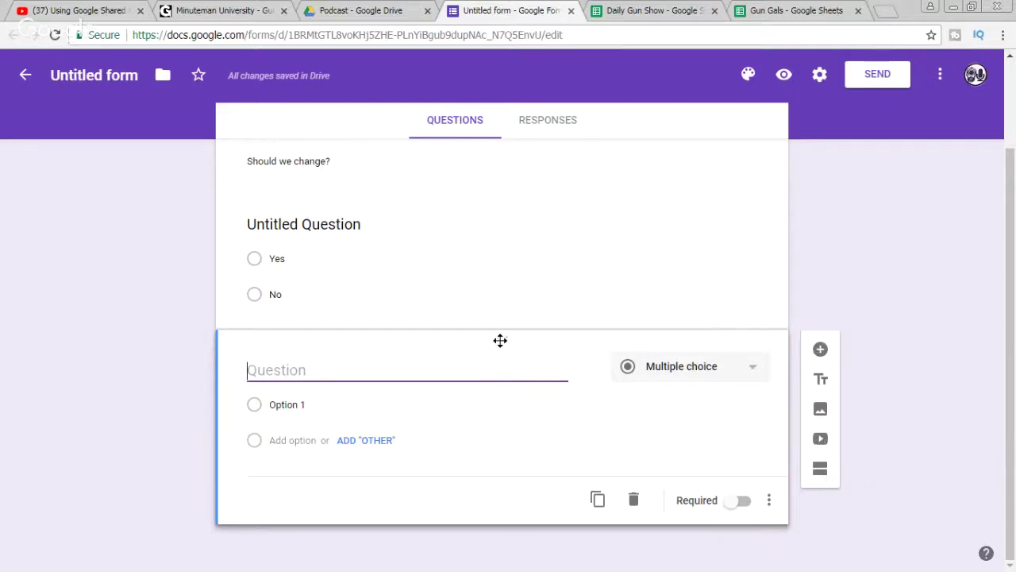
click(633, 501)
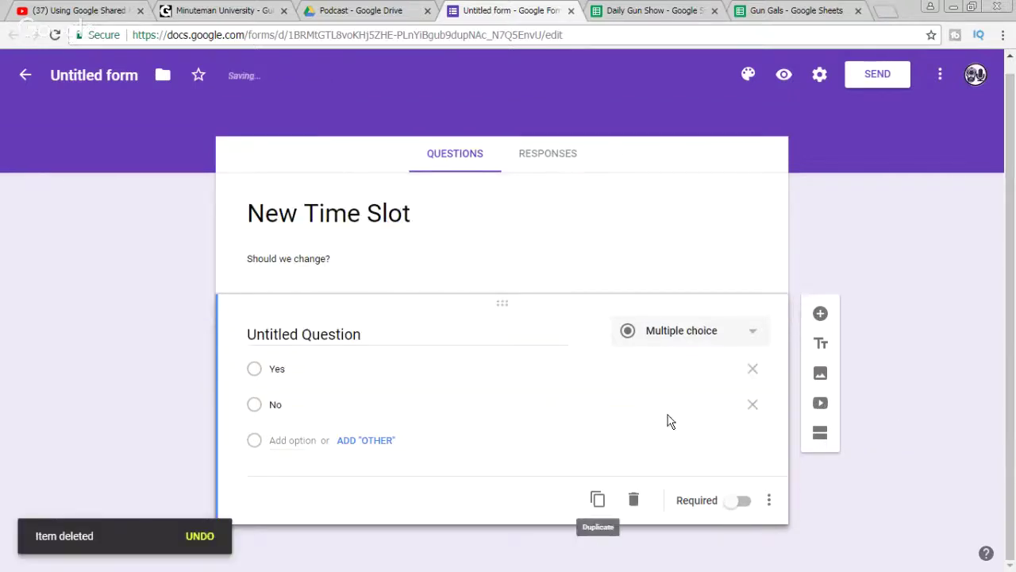
- Look at the form's sending options and display its share link as a shortened URL
click(882, 76)
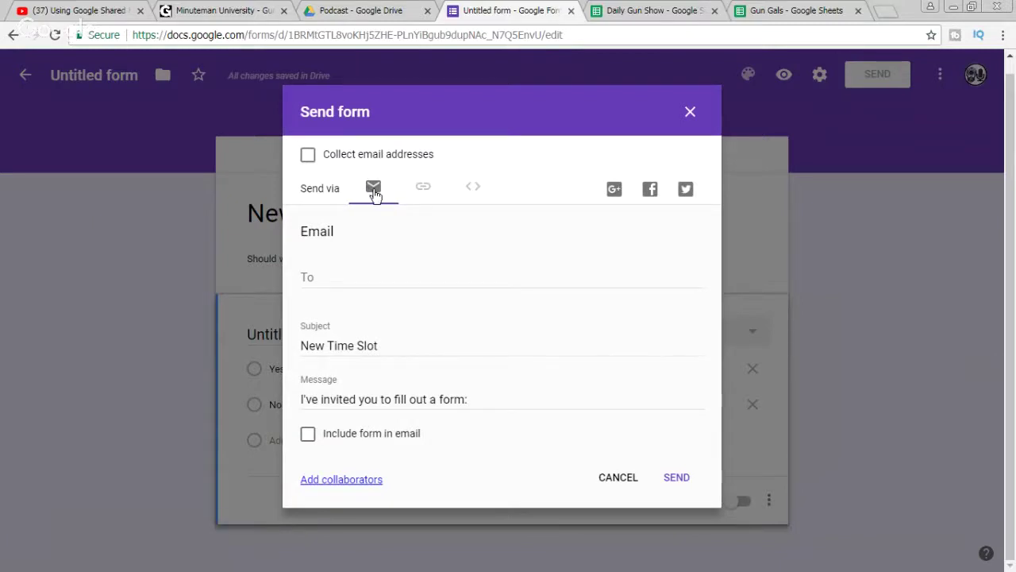
click(424, 191)
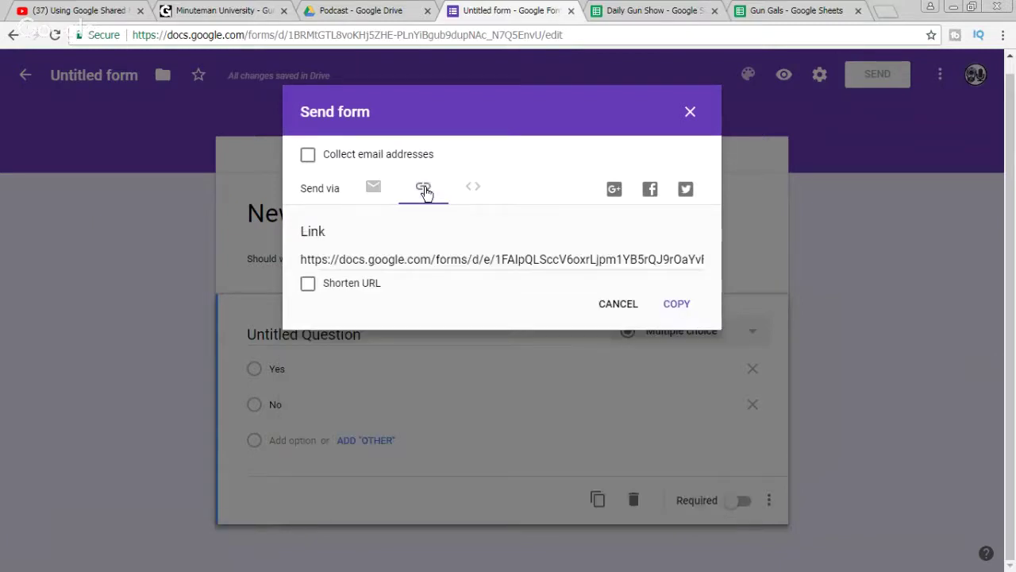
click(462, 260)
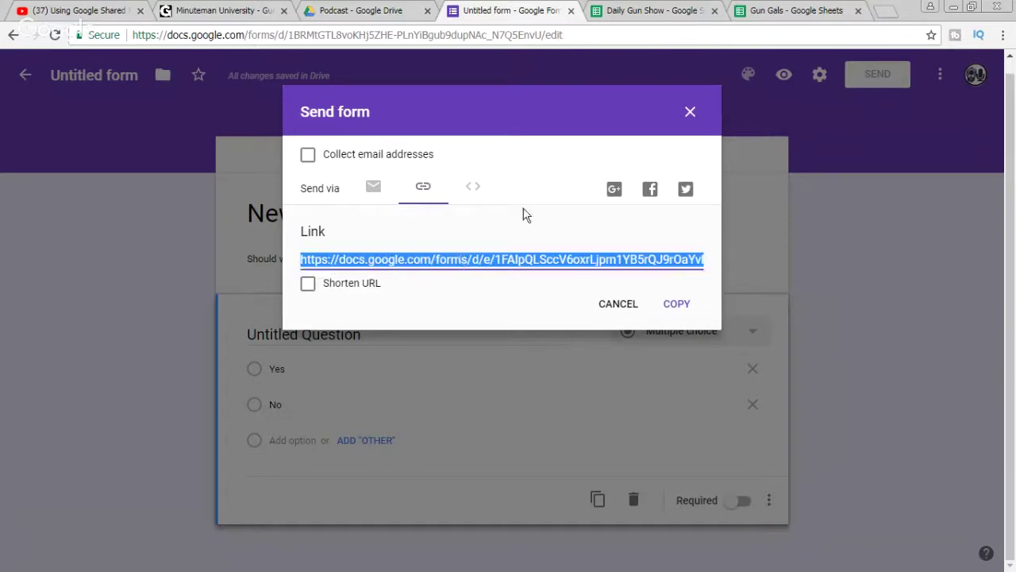
click(308, 285)
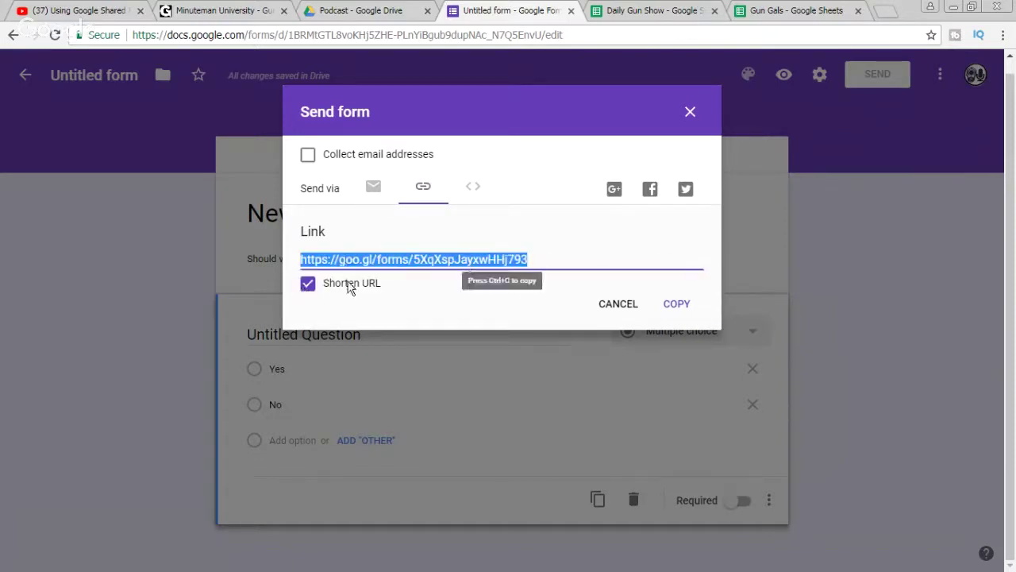
- Set the width of the form's HTML embed to 600 px and copy the embed code
click(475, 189)
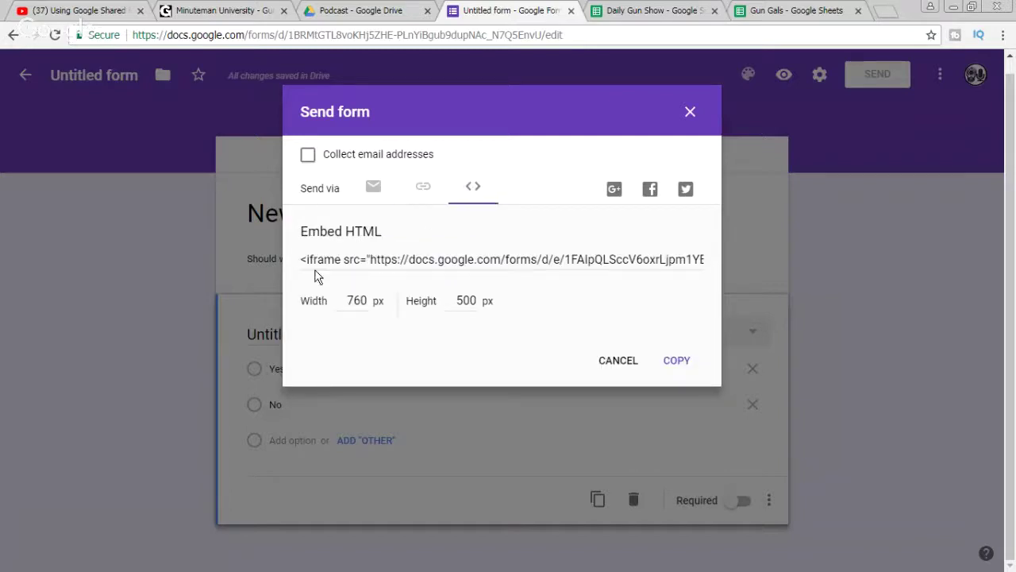
click(504, 259)
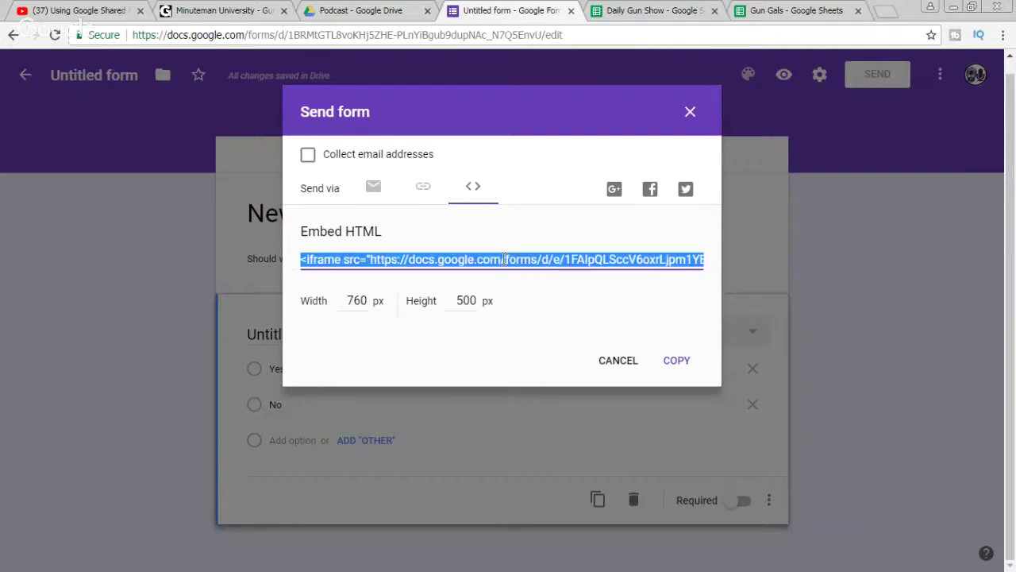
click(358, 302)
double_click(356, 301)
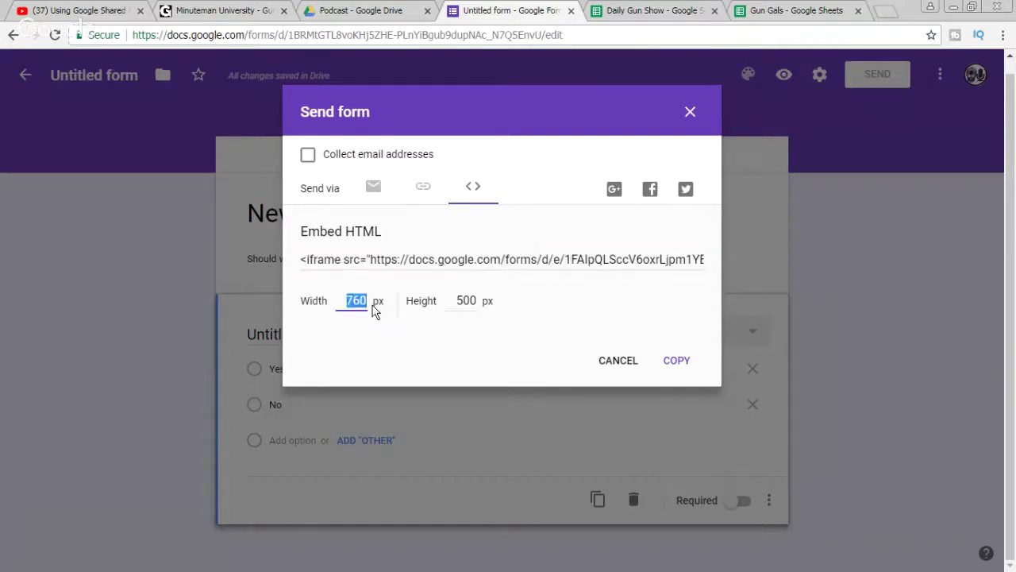
text(600)
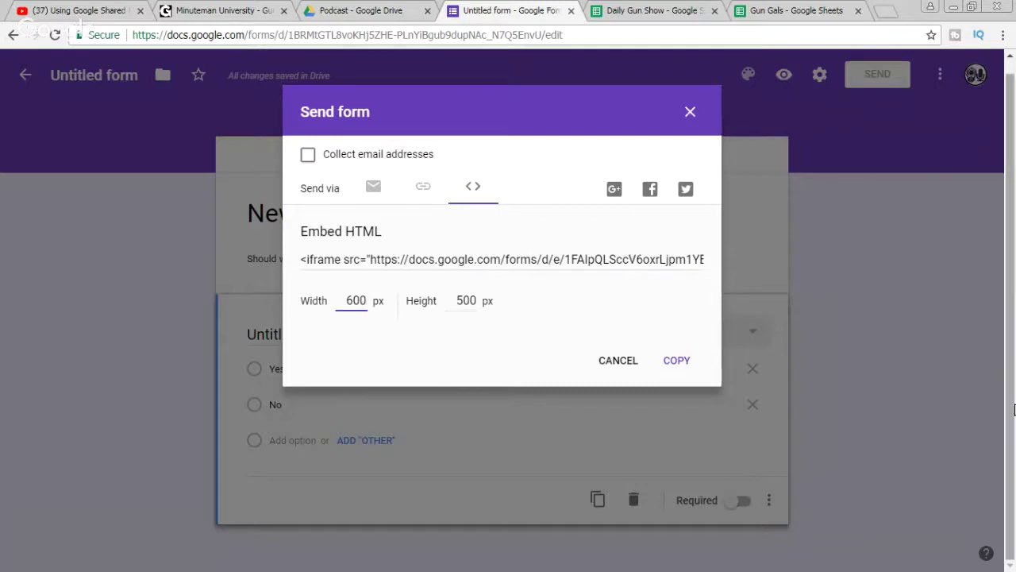
double_click(455, 300)
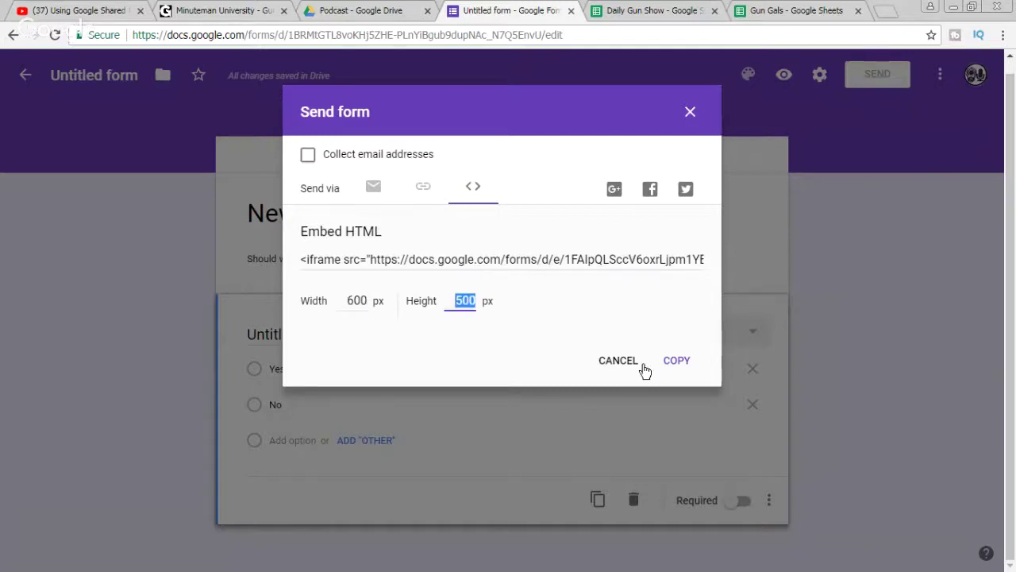
click(671, 362)
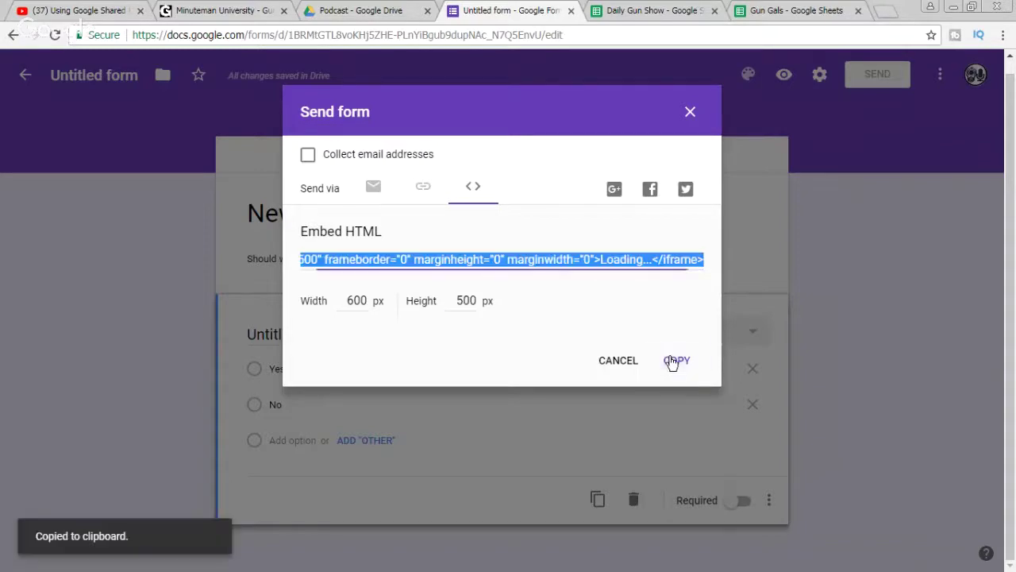
- Switch to the Minuteman University group page and open its overview for editing
click(218, 12)
scroll(162, 277, up, 4)
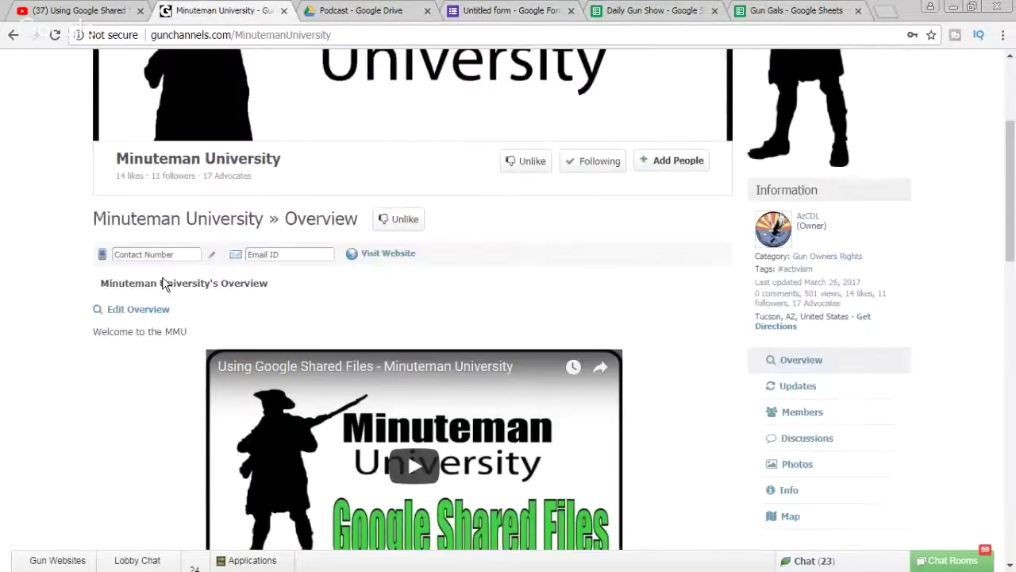
click(140, 316)
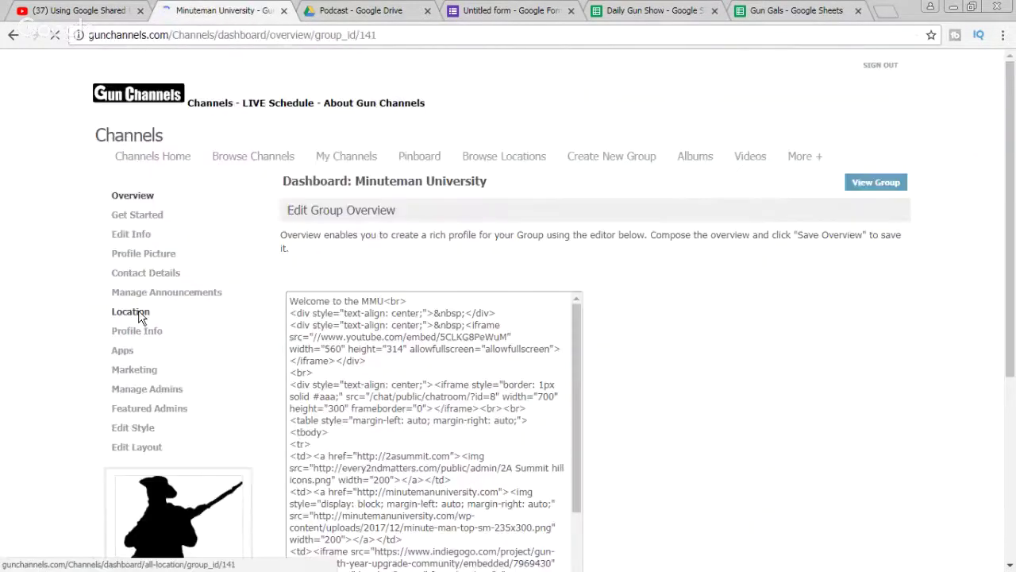
scroll(874, 293, down, 2)
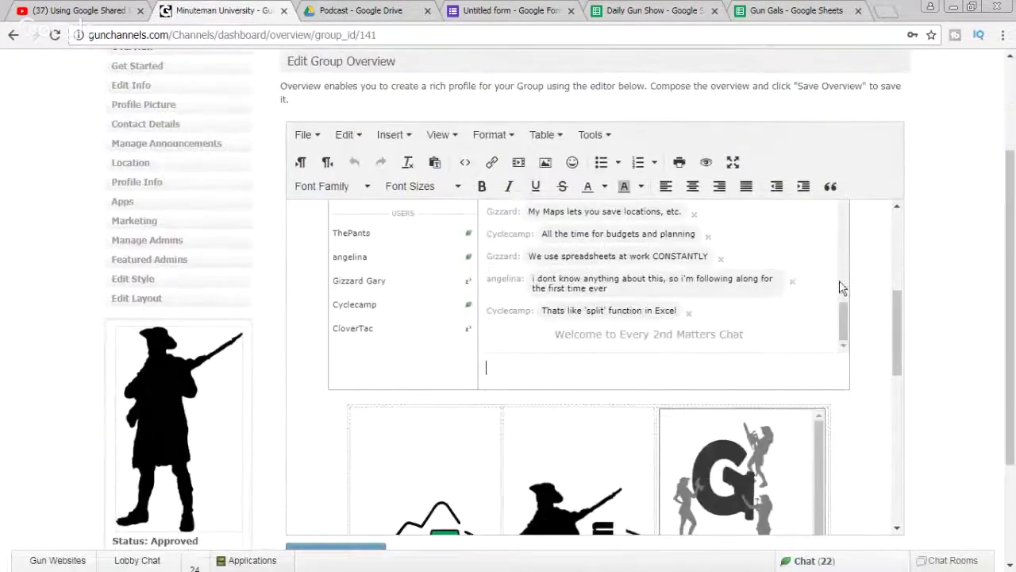
- Insert blank lines below the embedded chat box in the overview and add a row of "f" characters as a placeholder
click(871, 337)
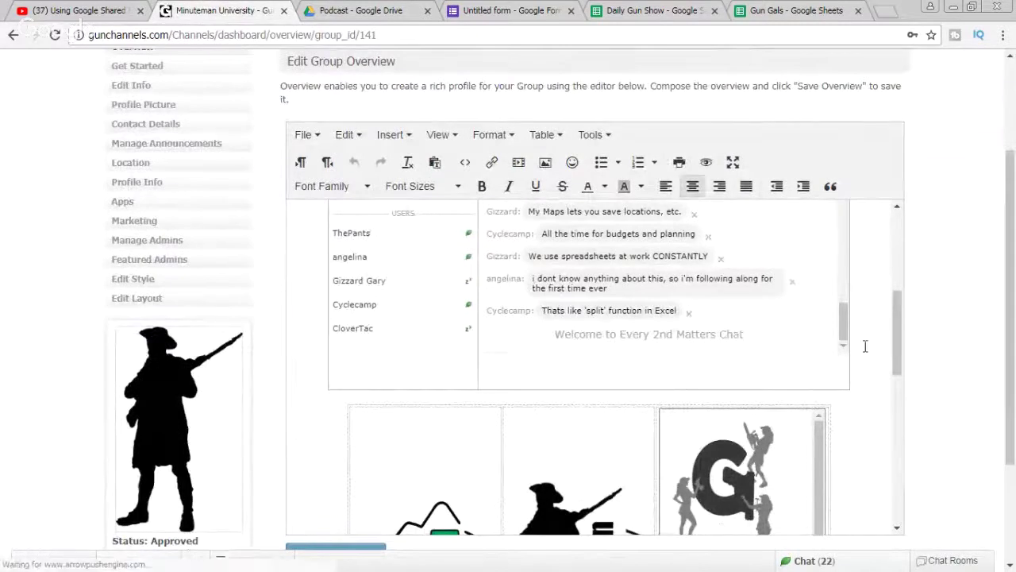
key(Return)
key(Return)
key(Return)
key(Return)
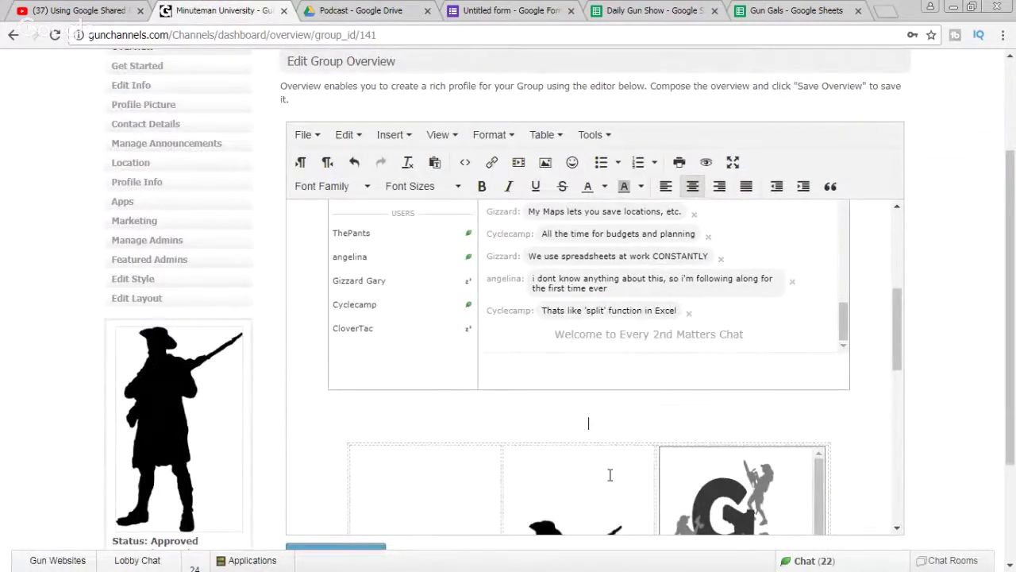
click(581, 412)
text(ffffffffffffffffffffffffffffffffffffffffffffffffffff)
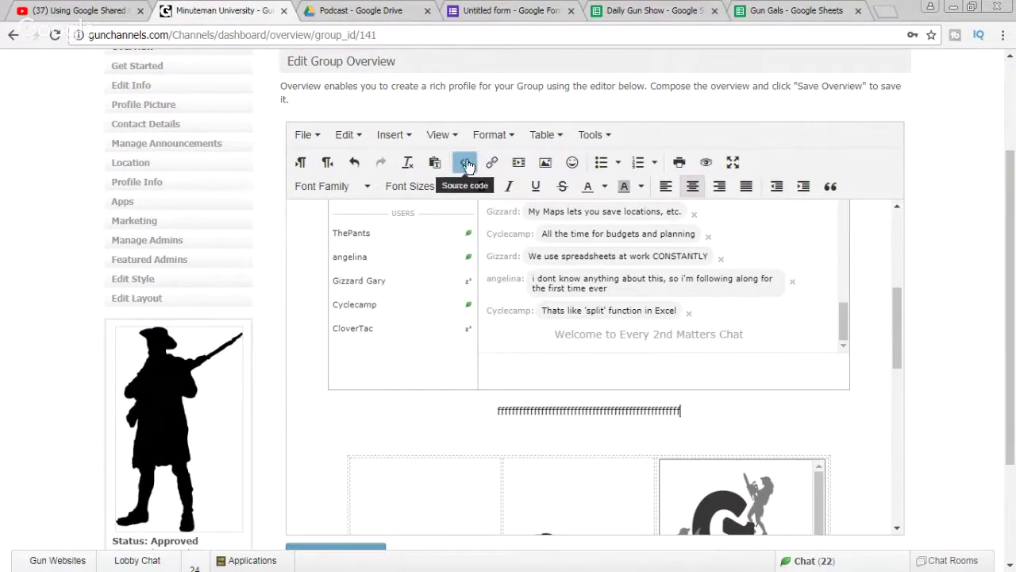
- Replace the row of "f" characters in the overview's source code with the copied form embed code and apply it
click(466, 164)
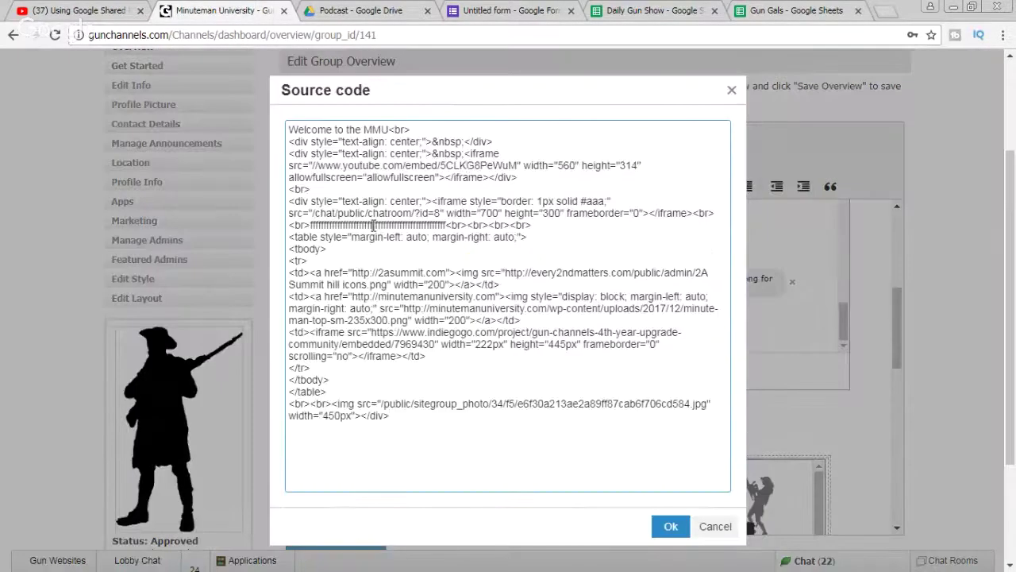
double_click(373, 226)
right_click(387, 225)
click(409, 265)
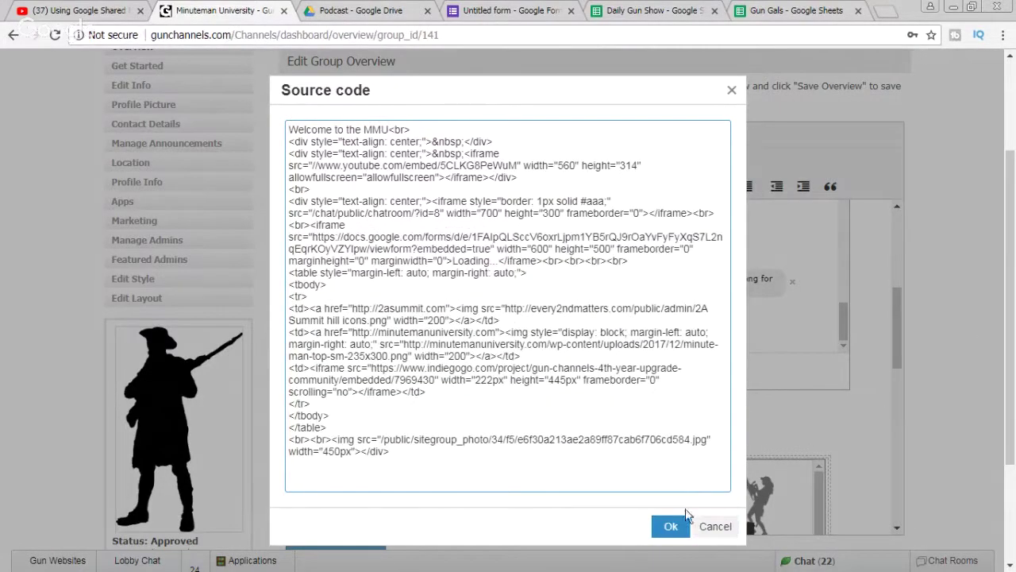
click(671, 525)
- Save the group overview and view the embedded New Time Slot form on the group page
scroll(994, 323, down, 2)
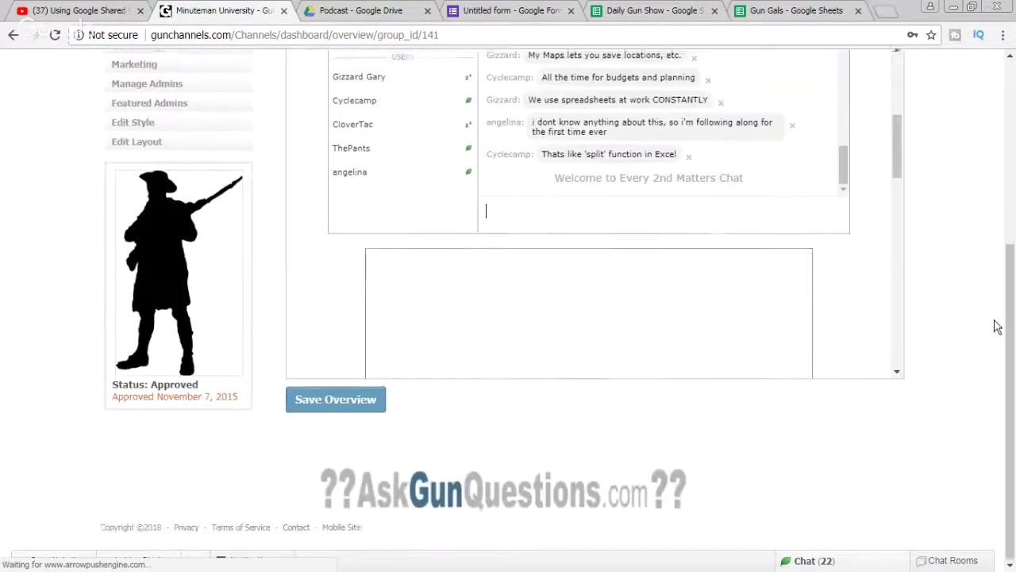
click(337, 403)
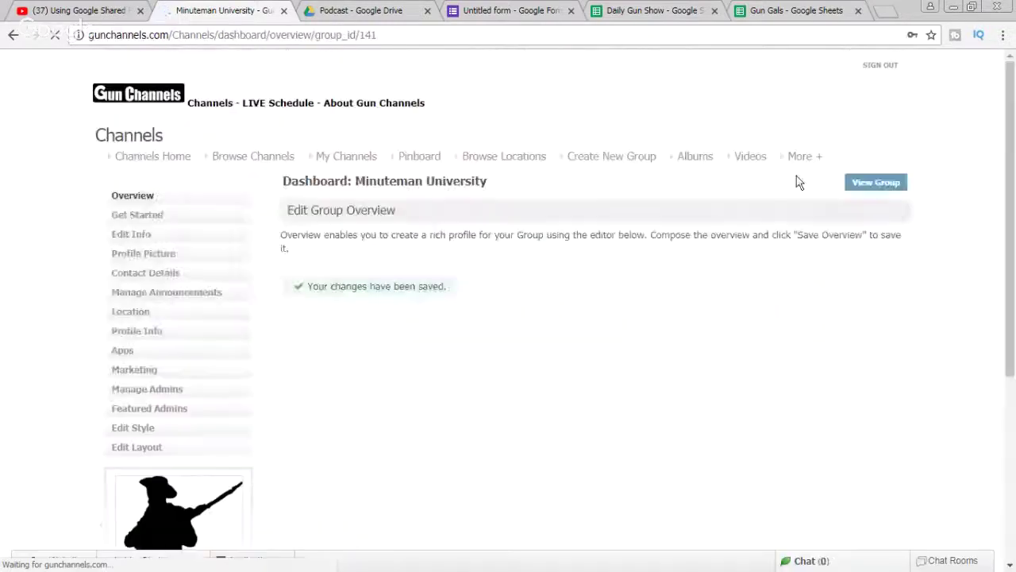
click(865, 182)
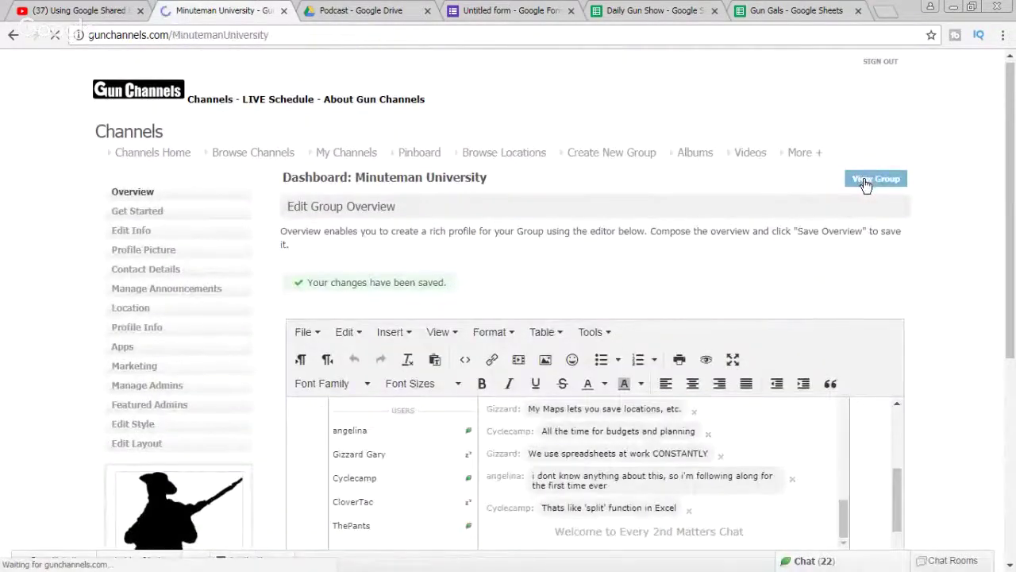
scroll(218, 196, down, 8)
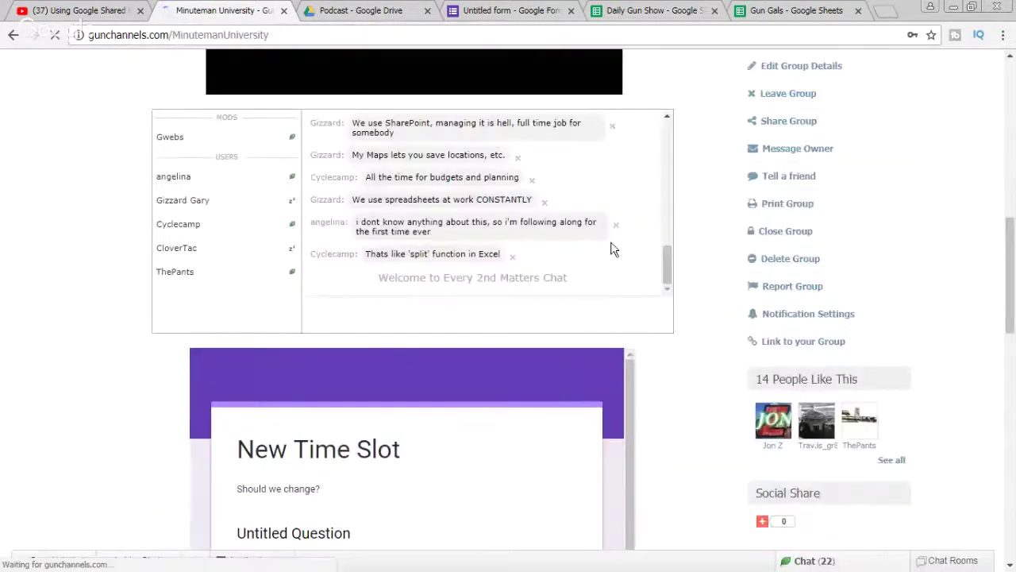
scroll(689, 316, down, 4)
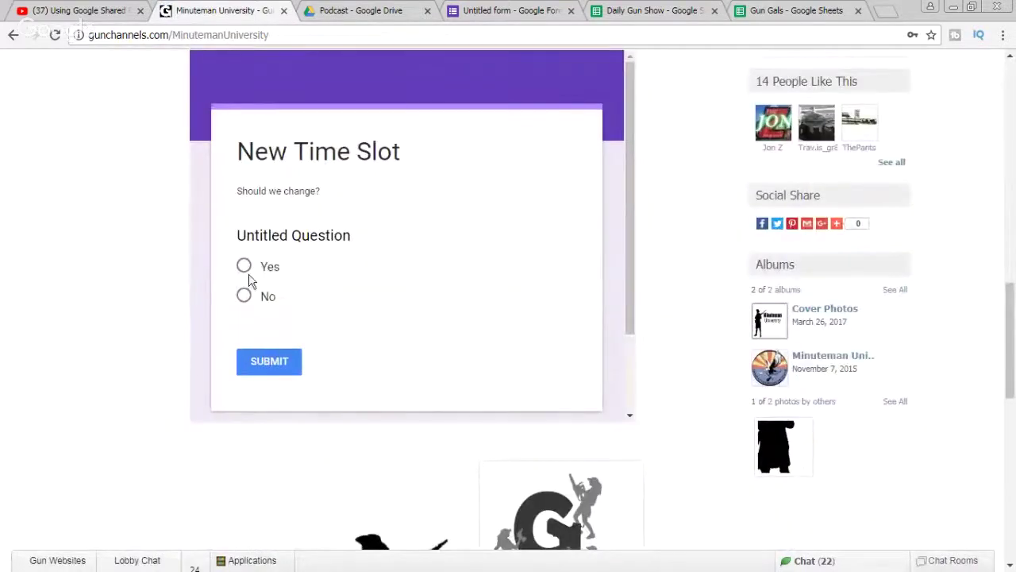
- Answer Yes in the New Time Slot form embedded on the group page and submit the response
scroll(406, 236, up, 5)
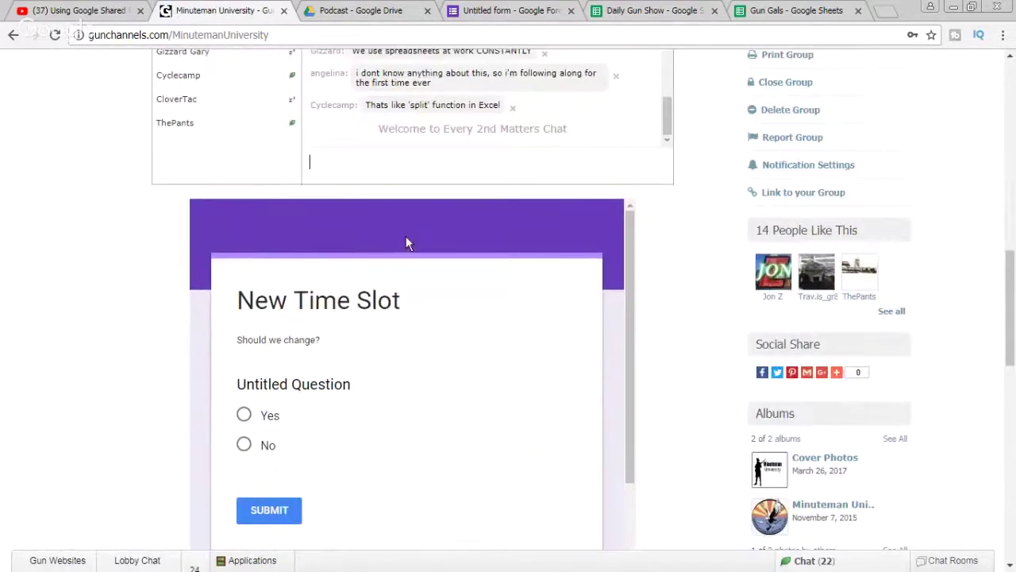
scroll(322, 391, down, 3)
click(243, 340)
click(269, 433)
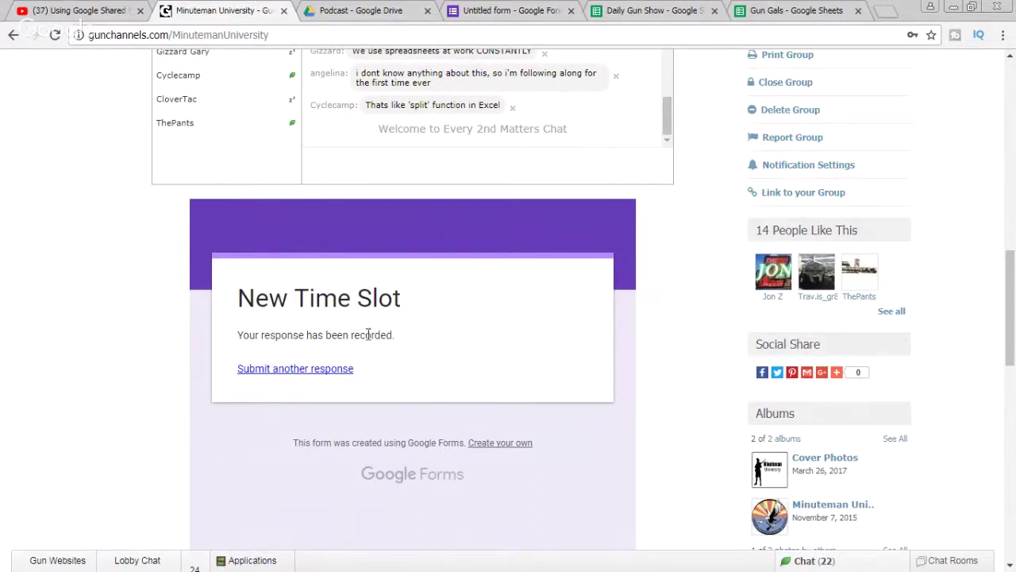
- Switch to the form editor, close the Send form dialog and view the summary of responses
click(530, 11)
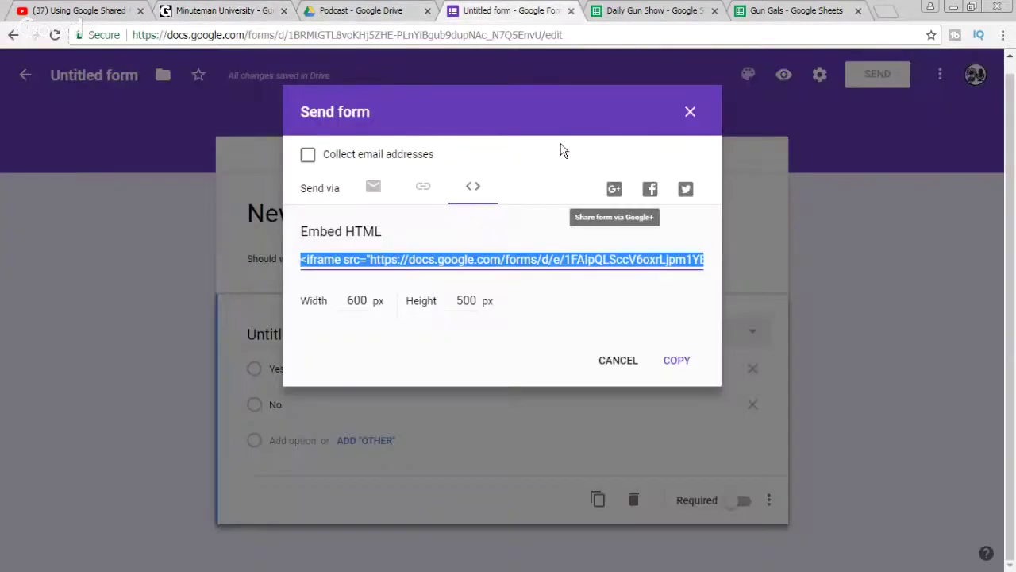
click(690, 113)
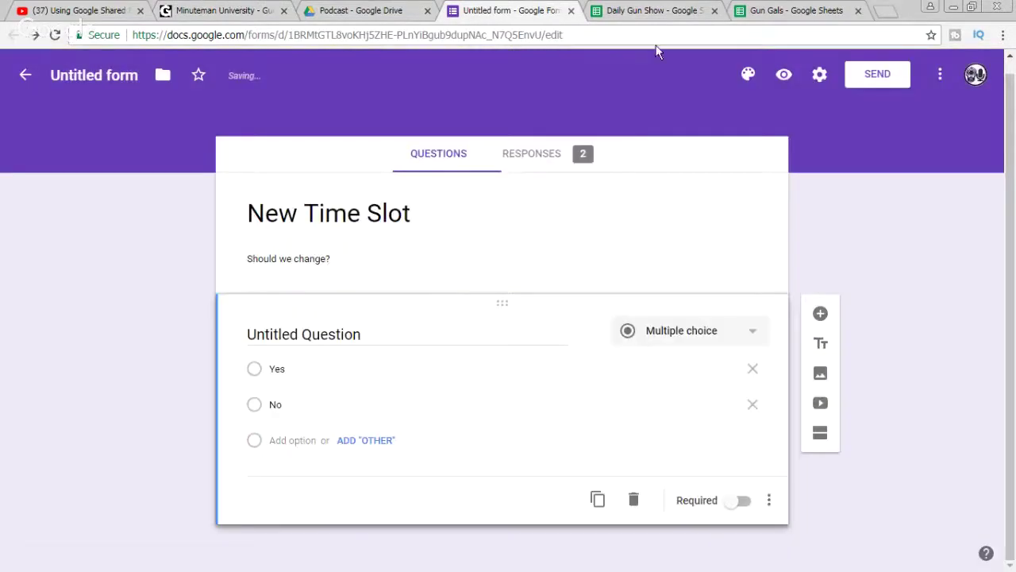
click(512, 161)
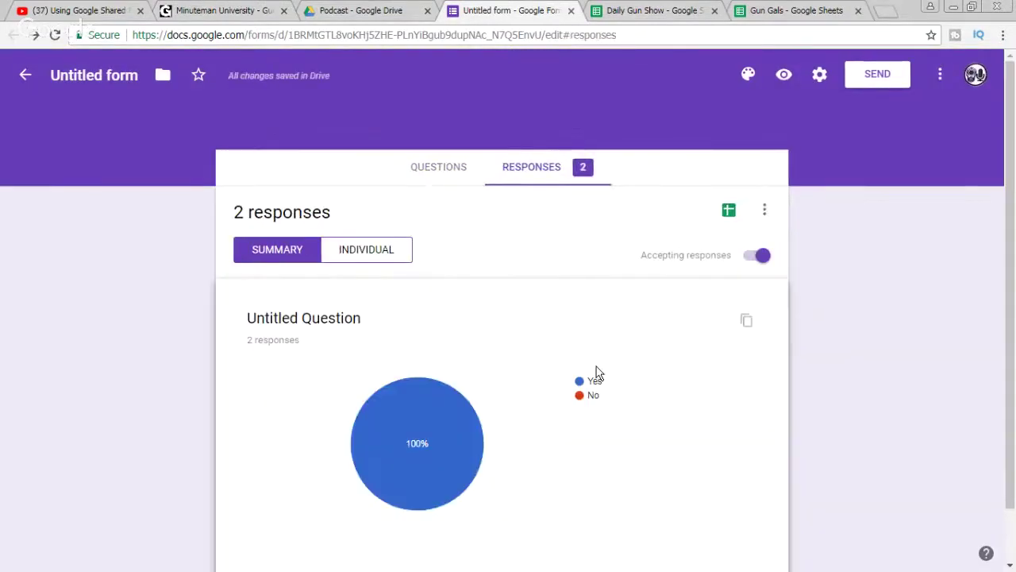
scroll(636, 307, down, 1)
scroll(650, 308, up, 1)
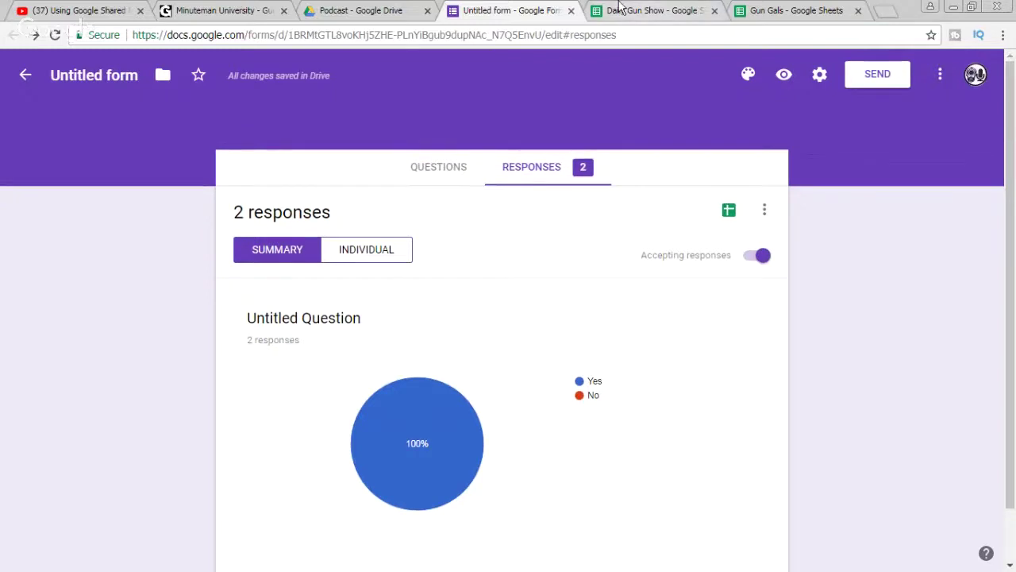
- Switch to the Podcast folder in Google Drive and reload it to check for the new form
click(361, 11)
click(637, 415)
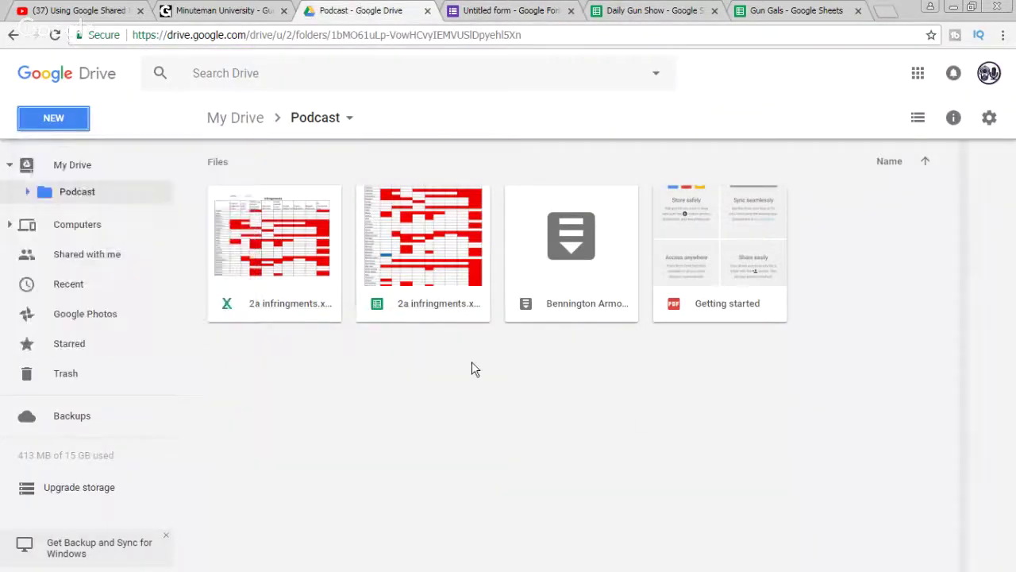
click(55, 36)
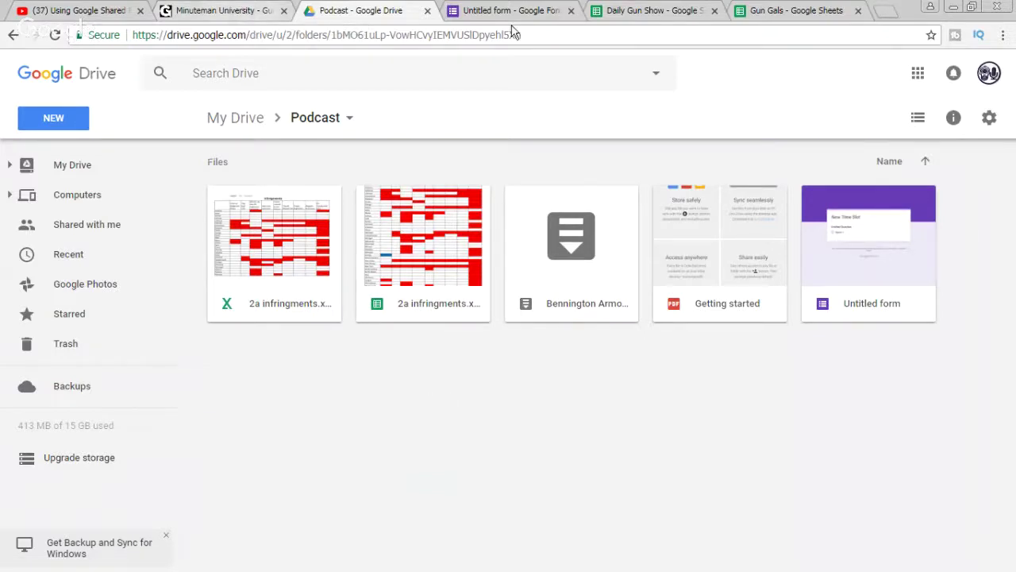
- Create a new spreadsheet named "New Time Slot (Responses)" from the form's responses
click(492, 13)
click(729, 210)
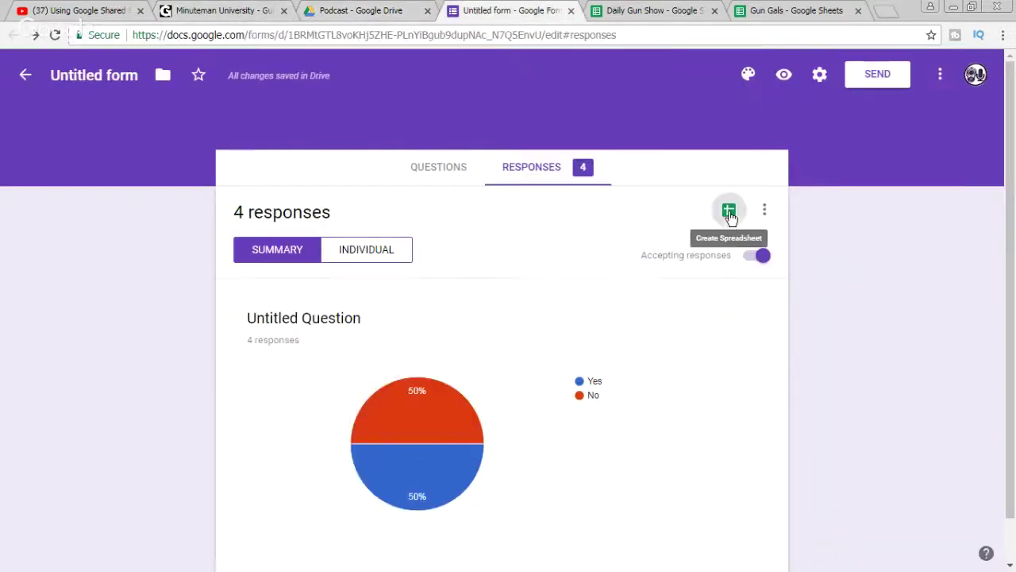
click(558, 157)
drag(554, 157, 447, 171)
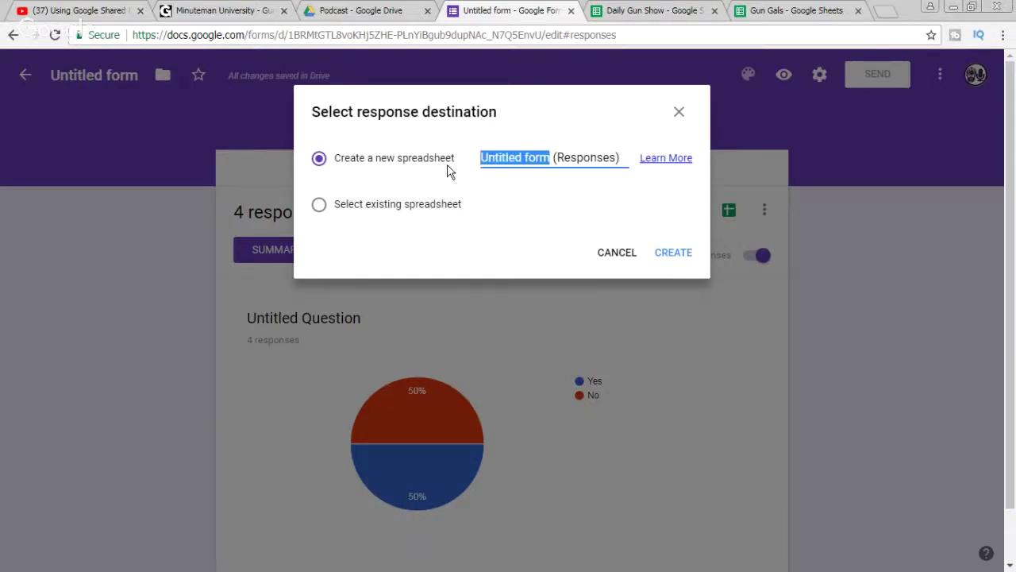
text(New Time Slot)
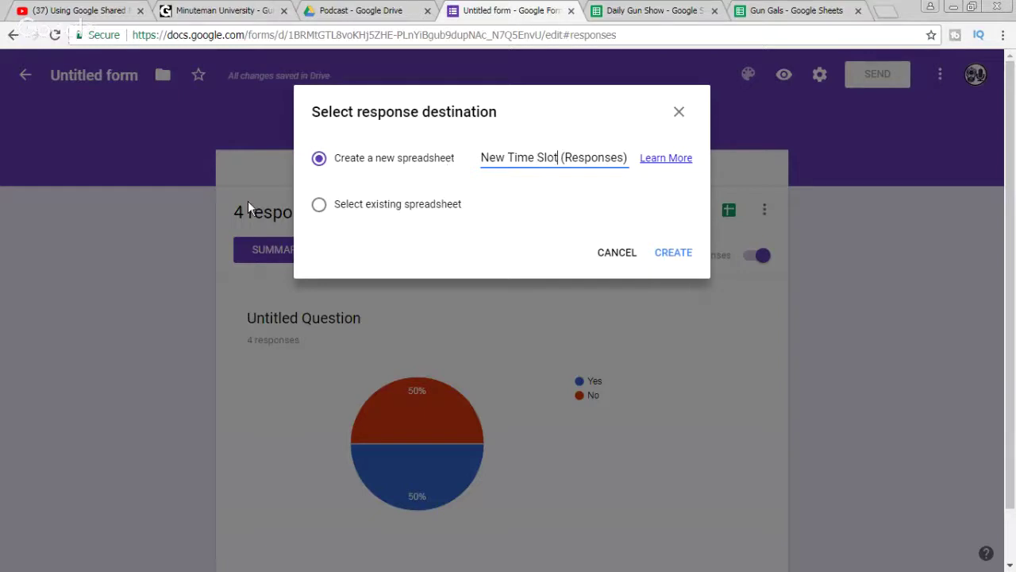
click(659, 254)
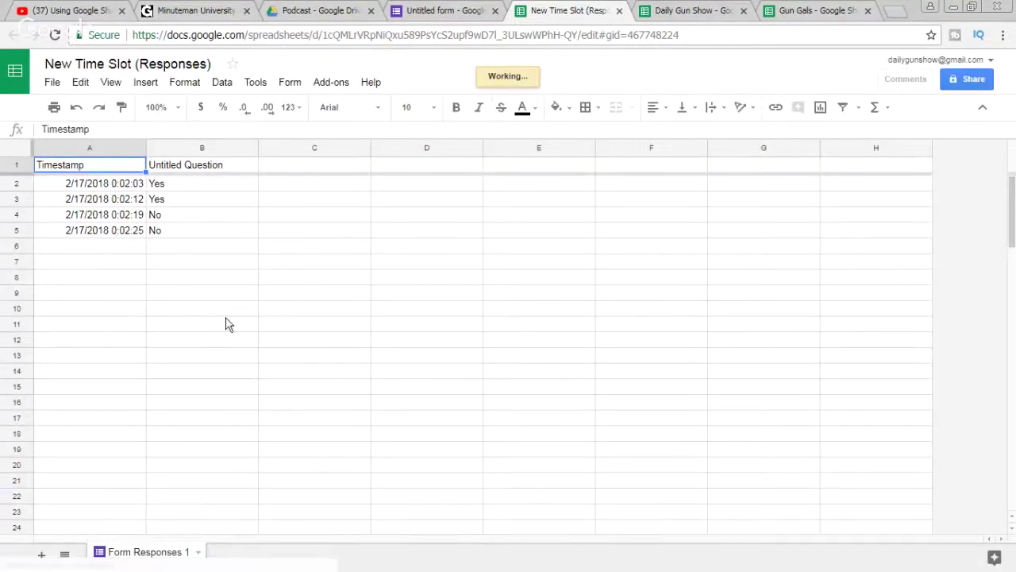
- Highlight the response timestamps, and check the Podcast folder in Google Drive before returning to the responses spreadsheet
drag(104, 200, 123, 242)
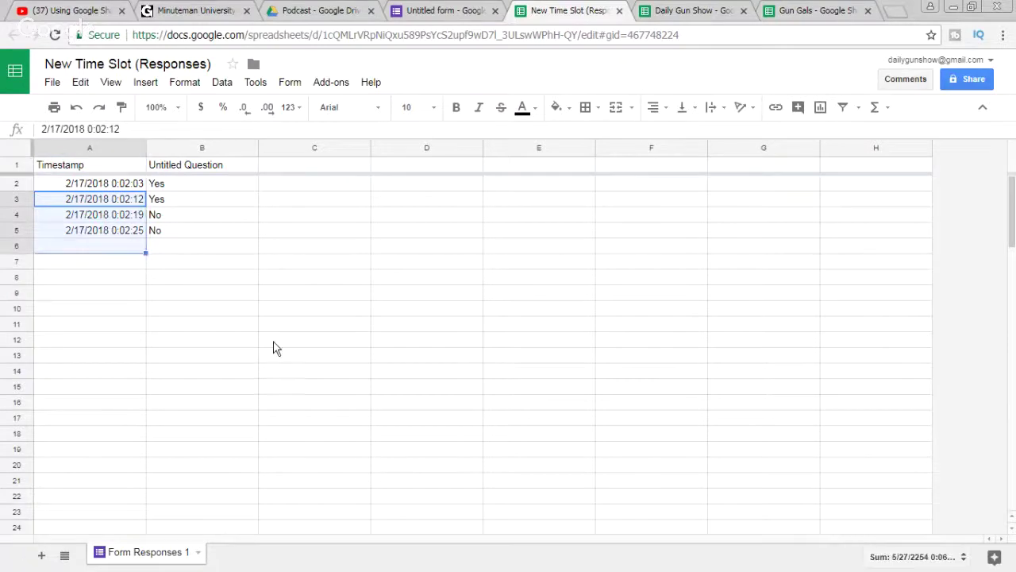
click(275, 341)
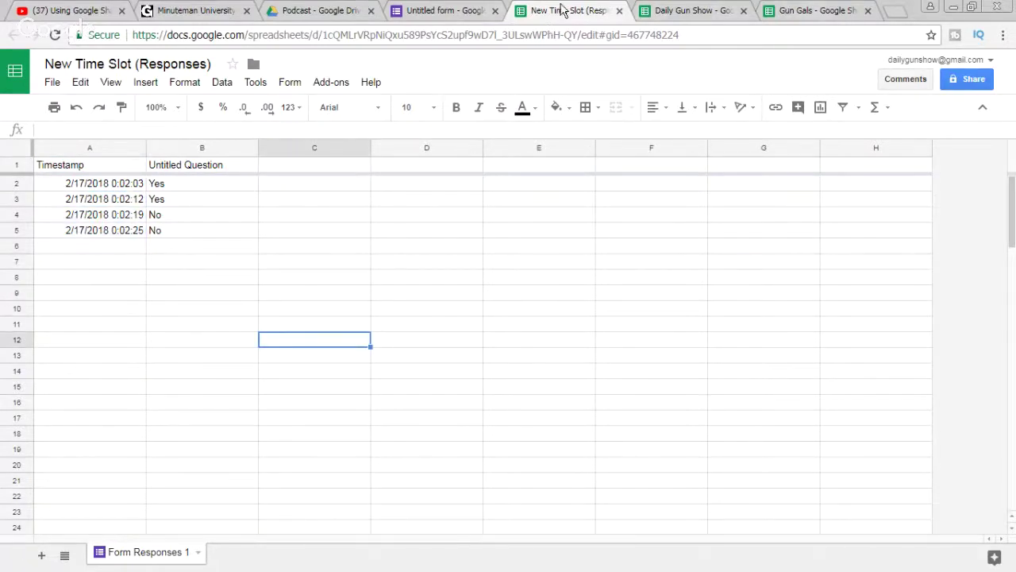
click(321, 10)
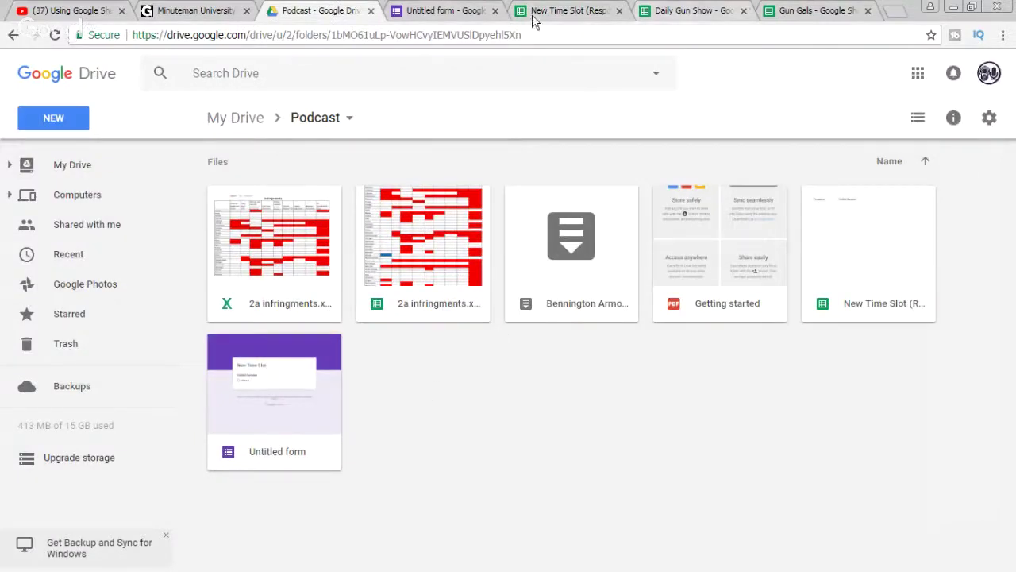
click(454, 11)
click(570, 10)
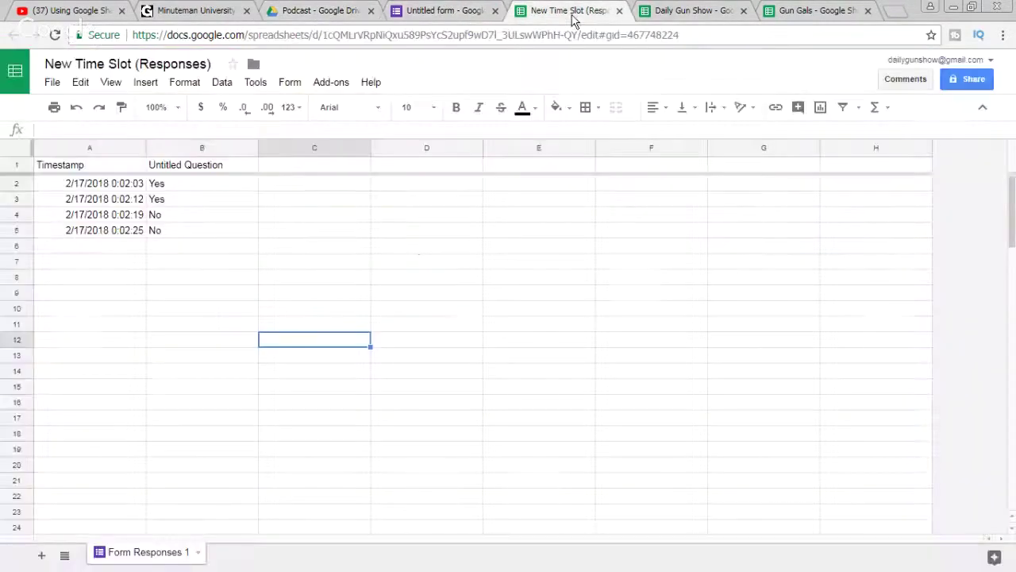
- Highlight the columns of the responses sheet one at a time through column H, and select rows 2 to 10
click(108, 150)
click(205, 149)
click(307, 148)
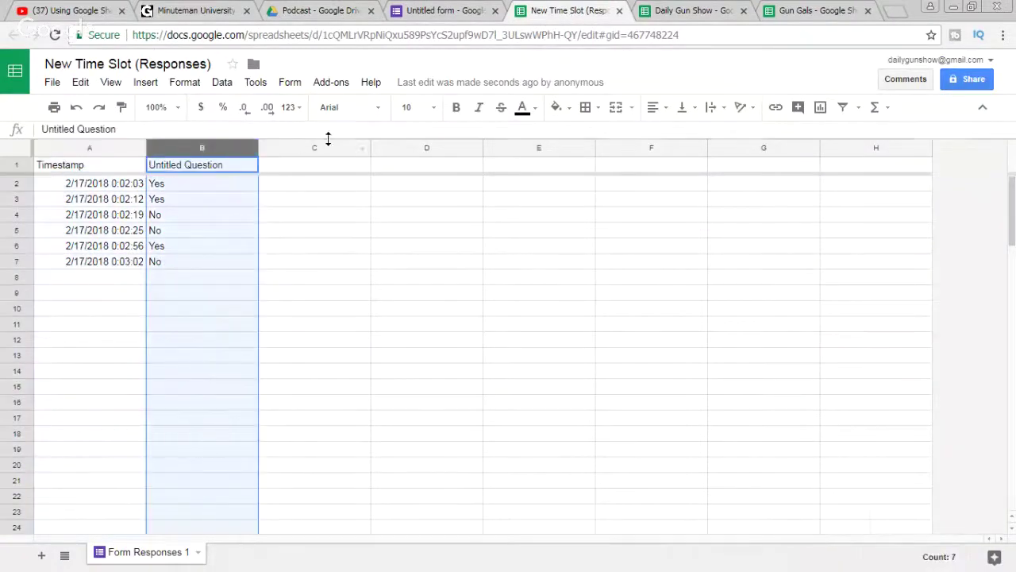
click(443, 151)
click(522, 144)
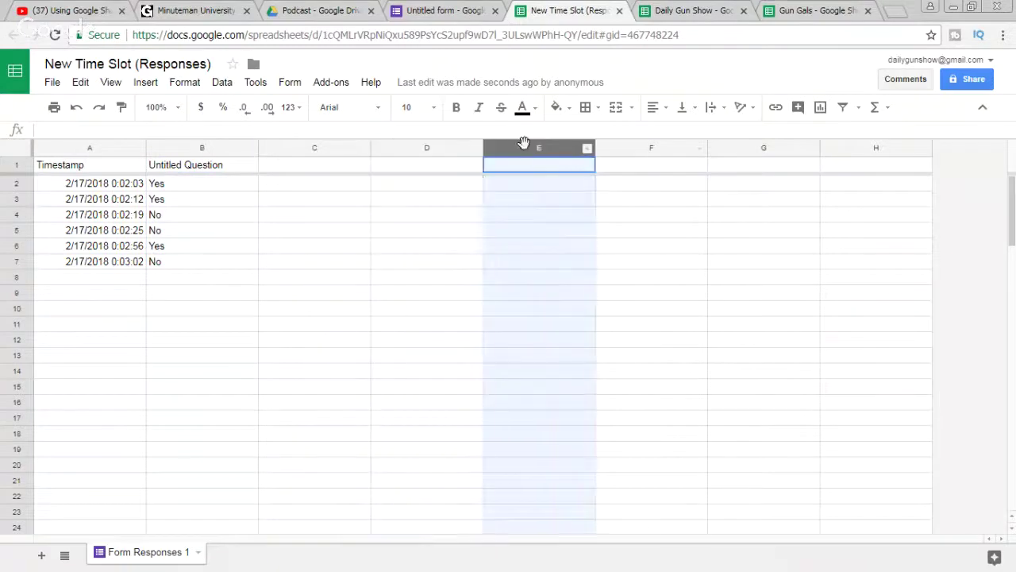
click(670, 149)
click(752, 150)
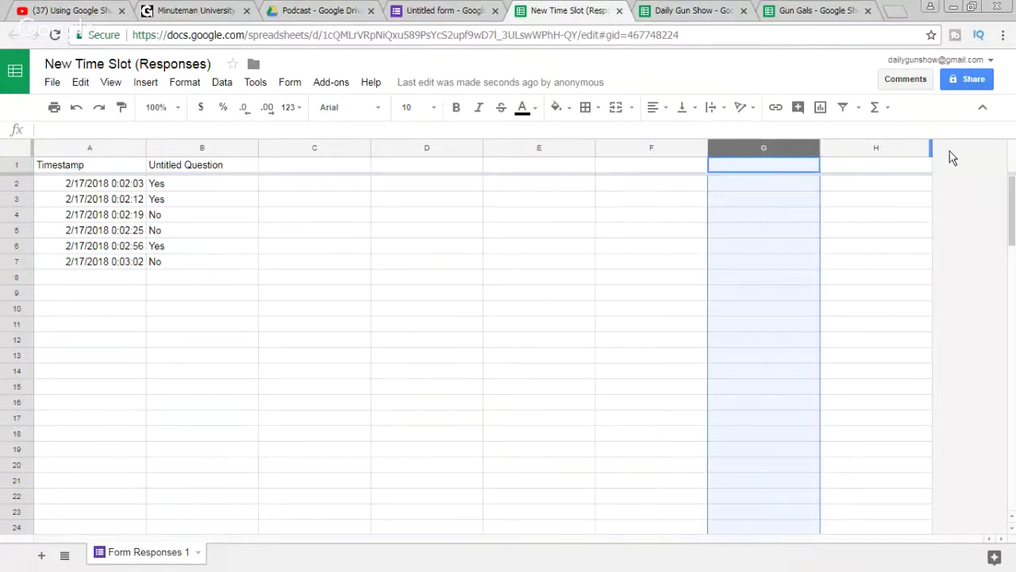
click(881, 148)
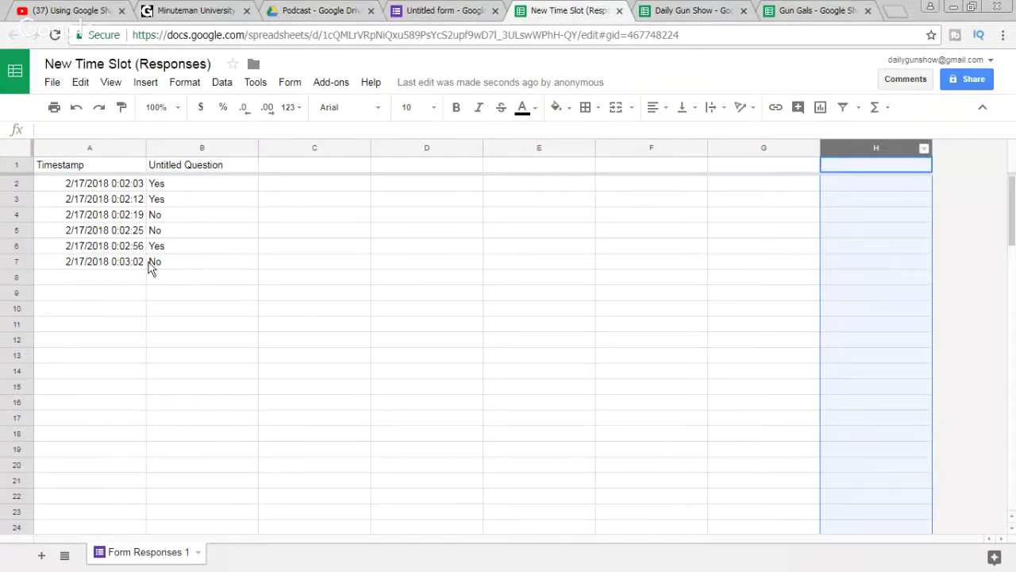
drag(25, 183, 39, 322)
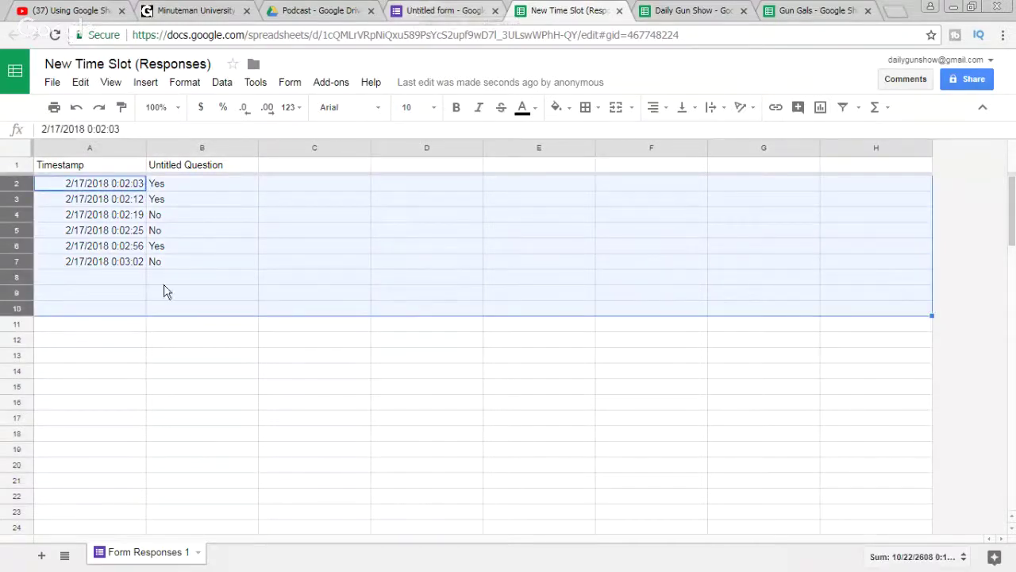
- Open the bookmarked Gun Websites admin page in a new browser tab
click(895, 11)
click(141, 63)
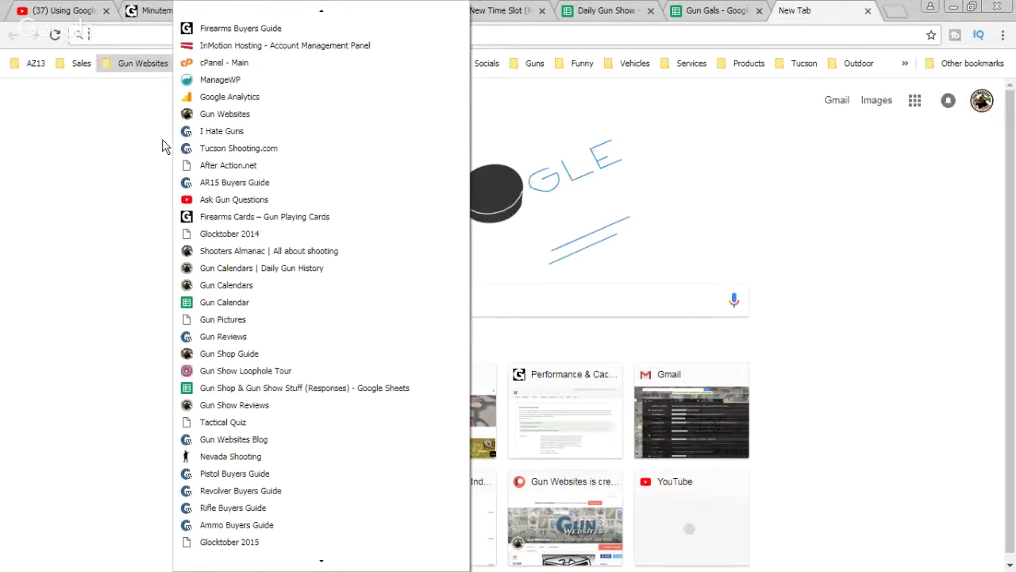
click(162, 146)
click(144, 63)
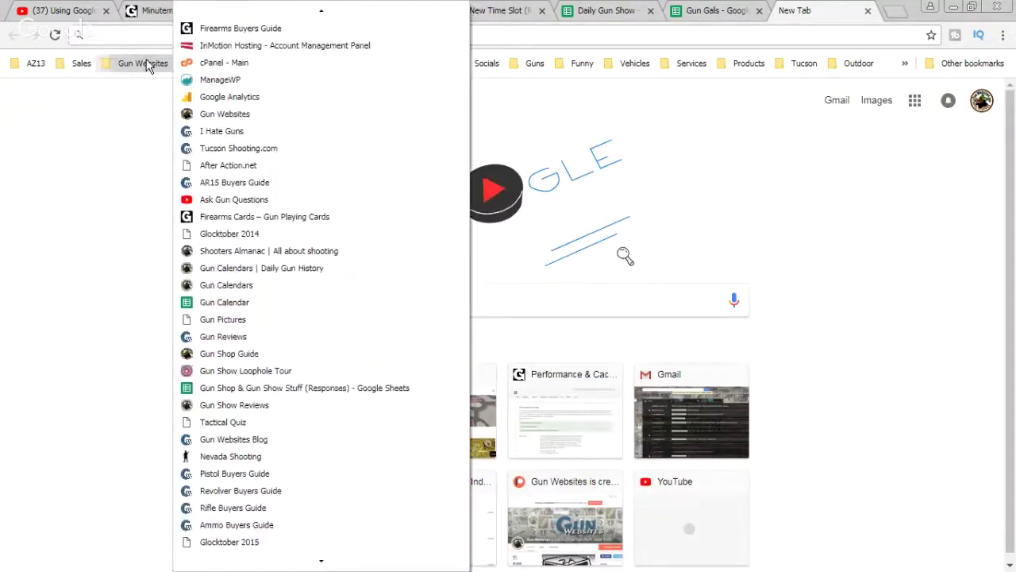
click(230, 114)
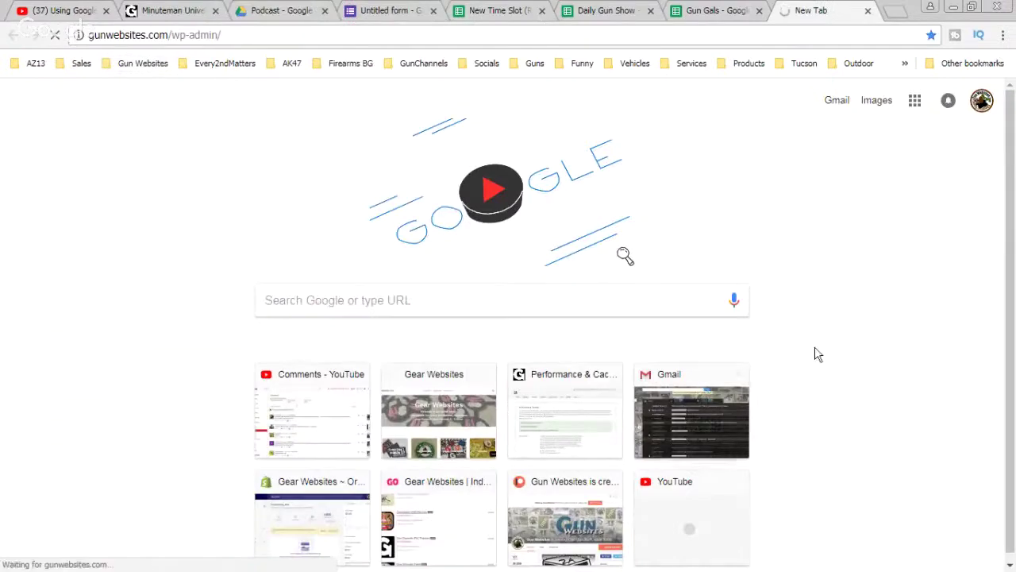
- Visit the Gun Websites home page from its dashboard and open the linked Ask Gun Questions site
scroll(832, 302, down, 5)
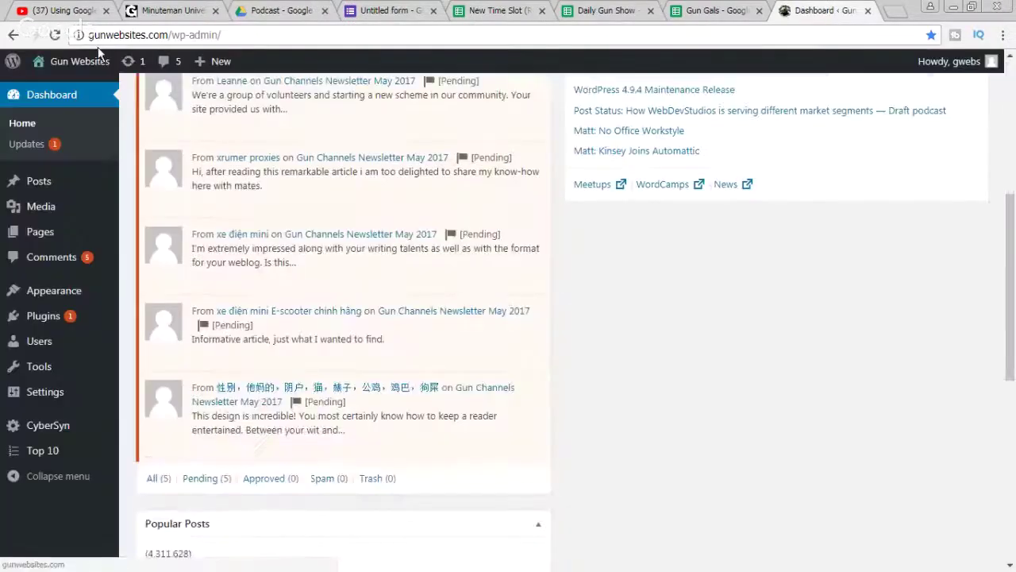
click(83, 61)
scroll(784, 291, down, 5)
scroll(785, 291, down, 15)
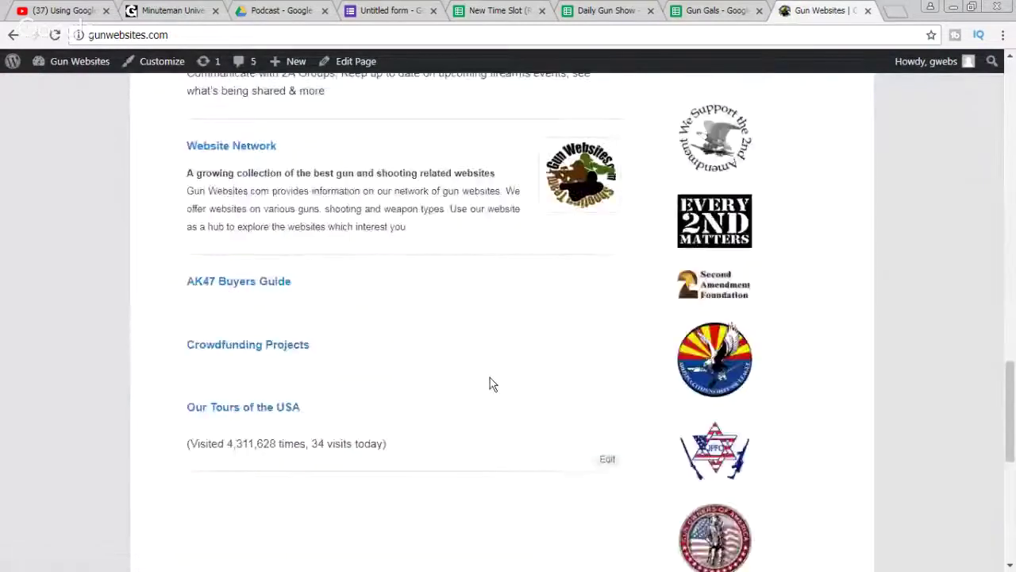
scroll(490, 381, down, 1)
click(675, 441)
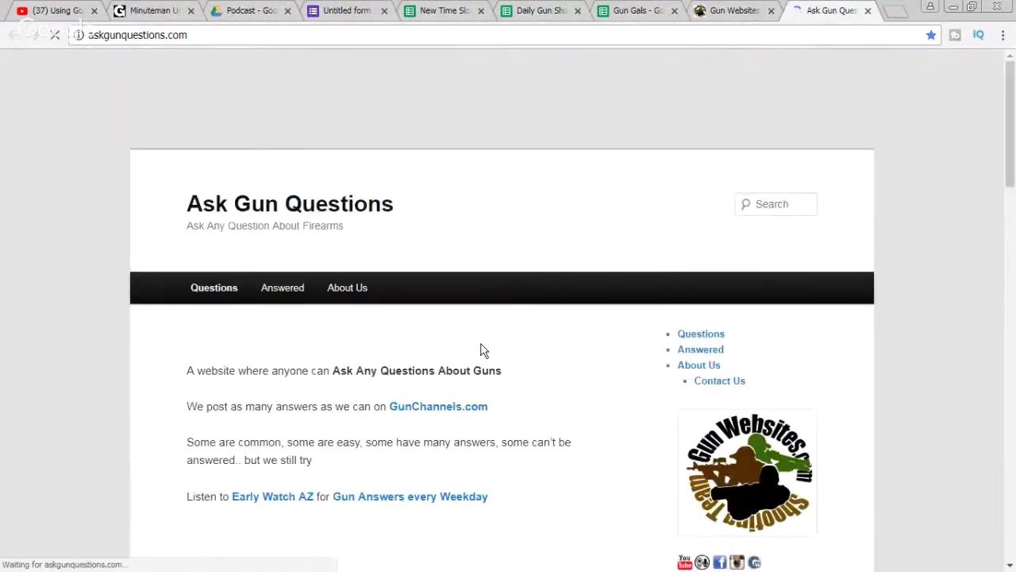
- Examine the Google Form embedded on the Ask Gun Questions page, including its question, name and link fields
scroll(639, 342, down, 7)
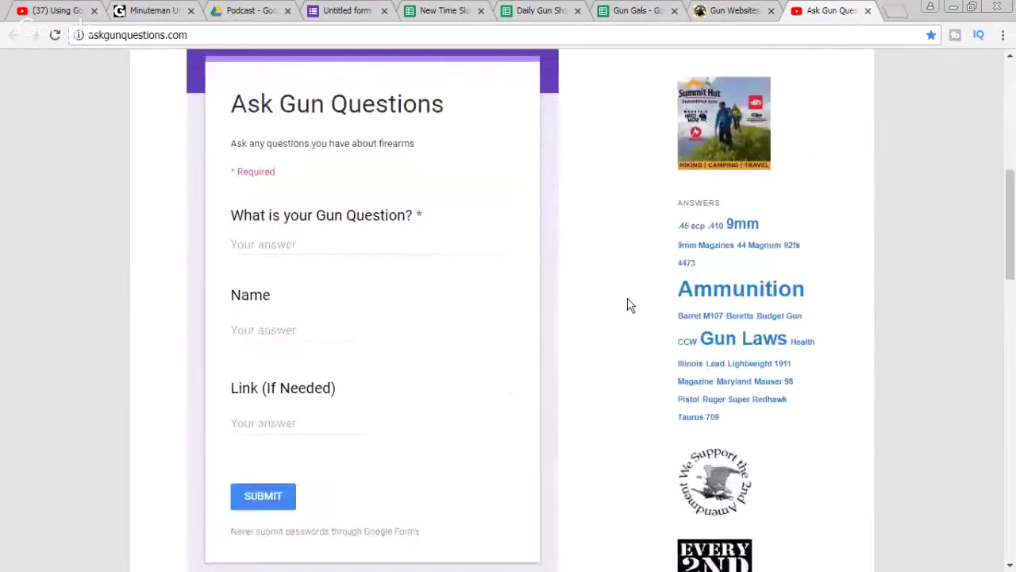
scroll(627, 304, down, 1)
scroll(384, 311, up, 3)
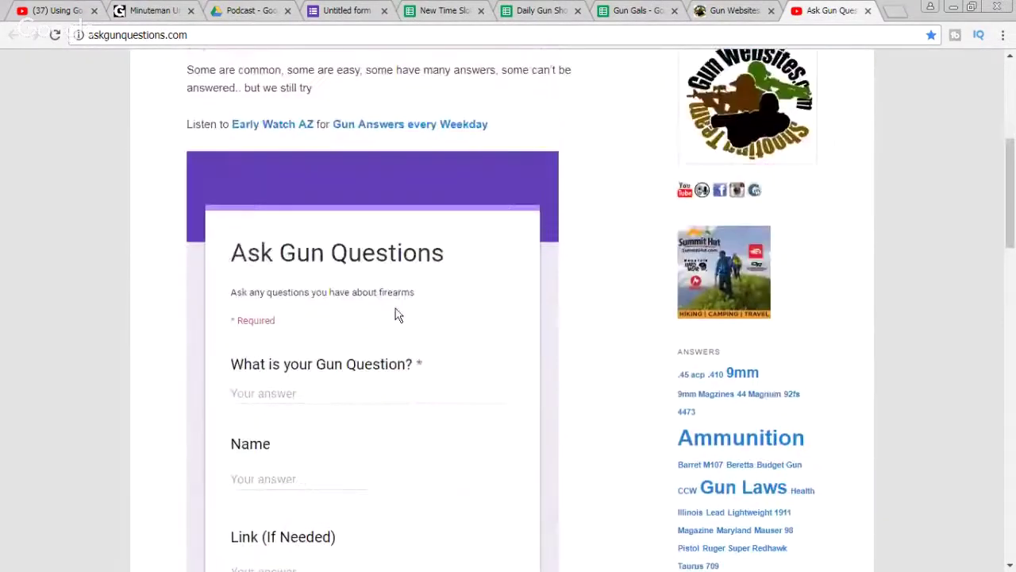
scroll(405, 321, down, 4)
scroll(456, 338, up, 6)
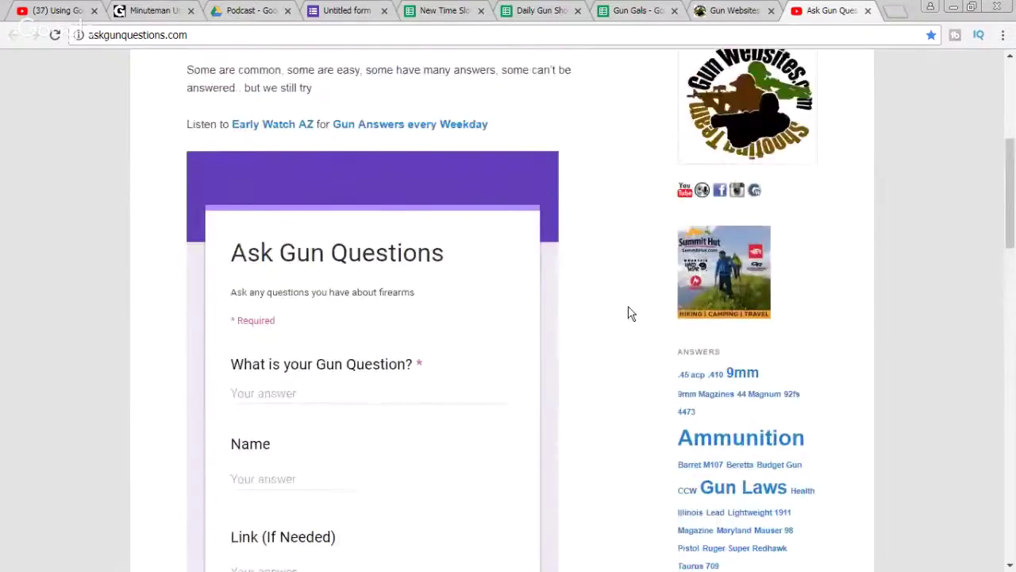
scroll(628, 313, up, 2)
scroll(649, 319, down, 4)
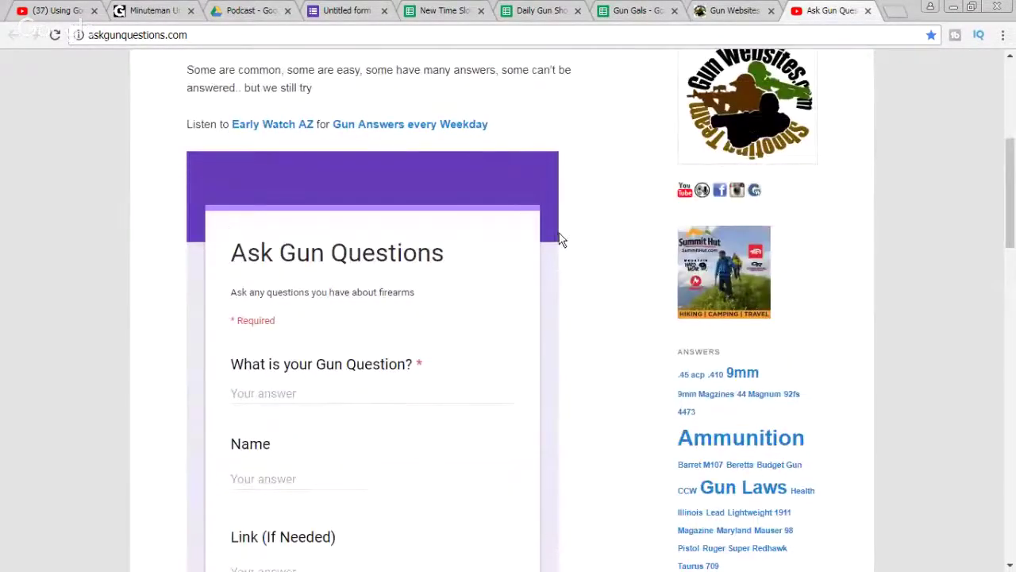
scroll(517, 240, down, 1)
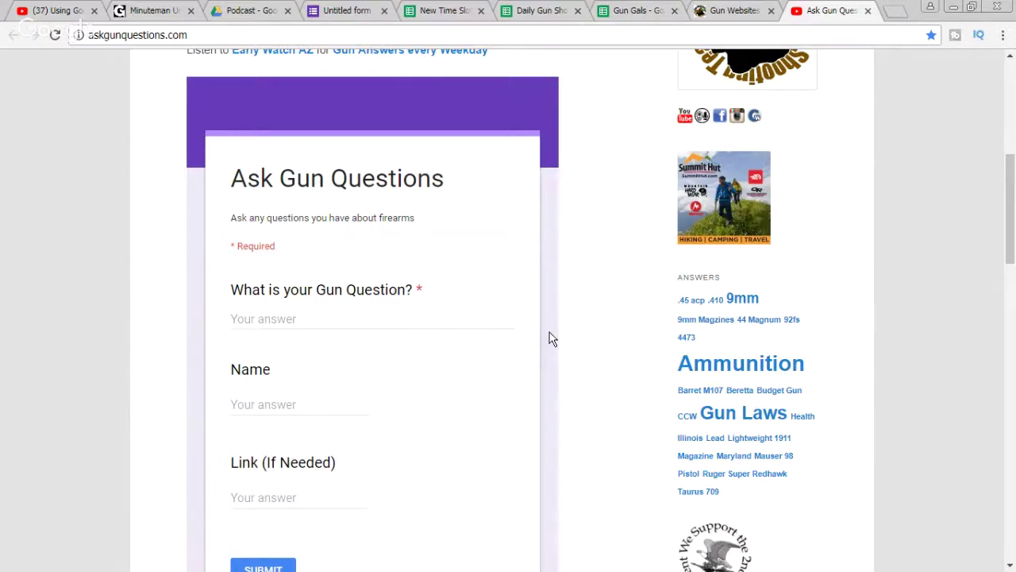
- Switch to the Gun Gals spreadsheet and highlight the empty cell range B2:H20 on Sheet1
click(632, 10)
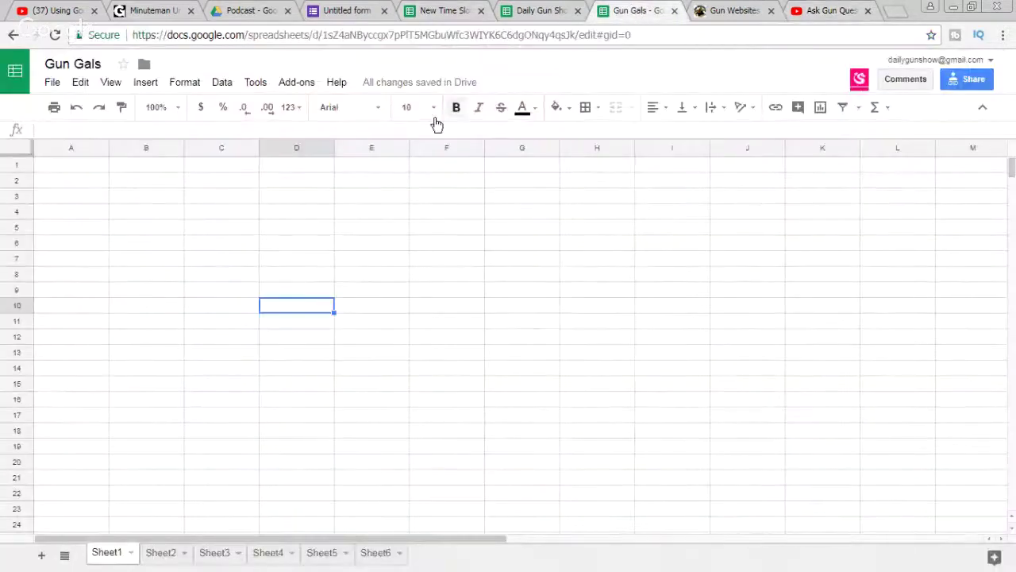
click(333, 216)
drag(150, 214, 621, 451)
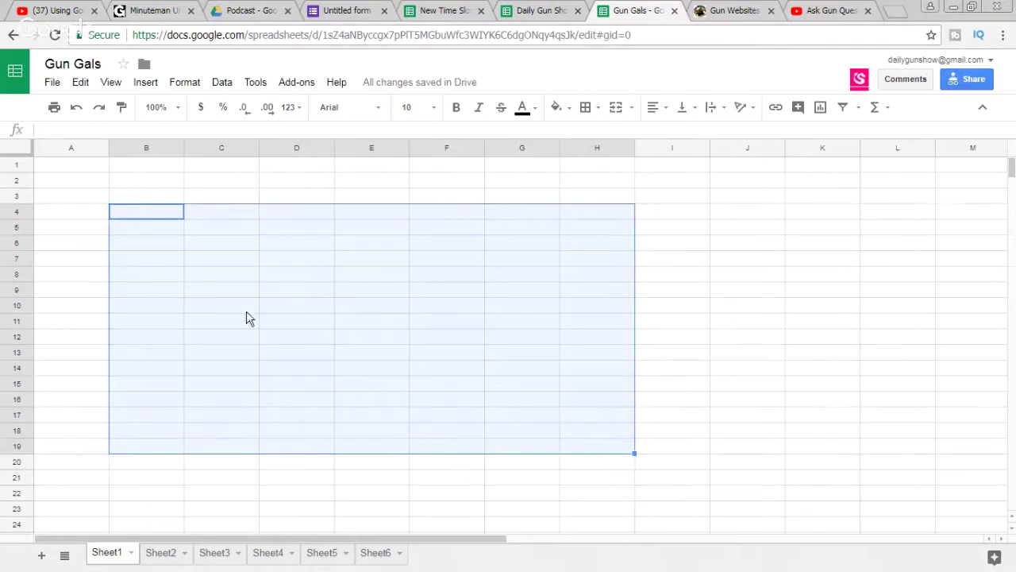
drag(130, 183, 618, 468)
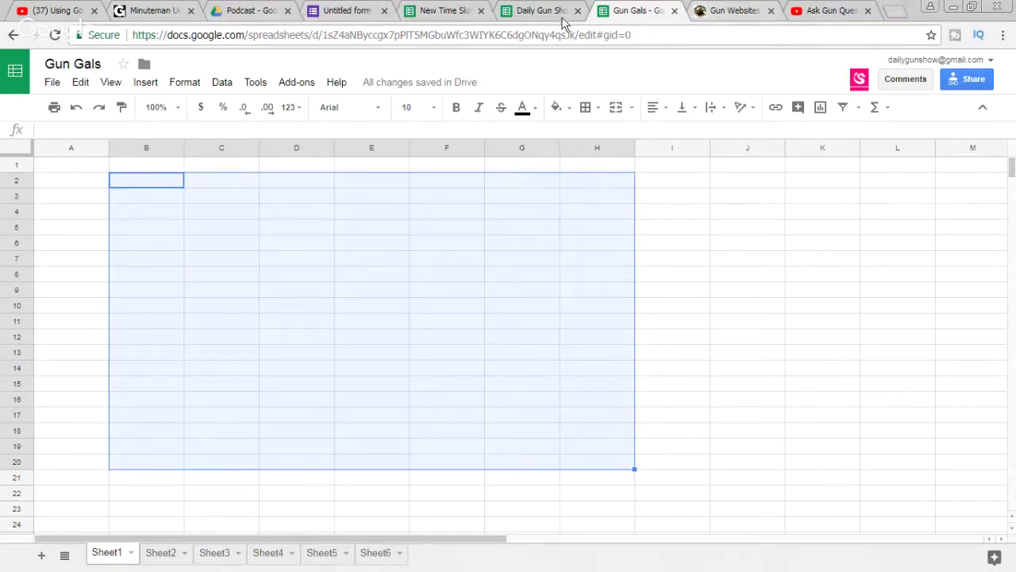
- Show and select the untitled form's embed HTML code among its send options, and close the dialog without sending
click(346, 12)
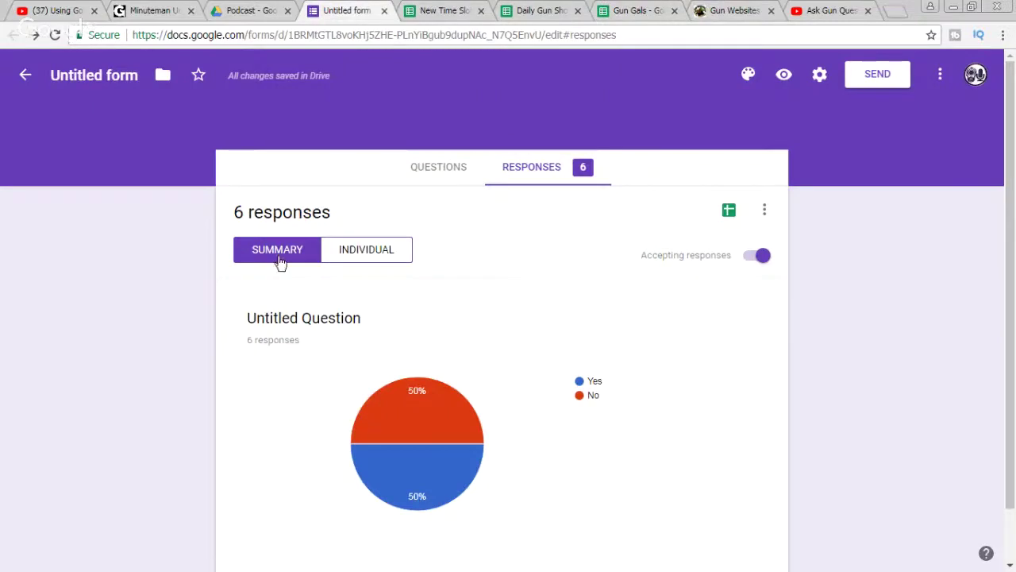
click(879, 81)
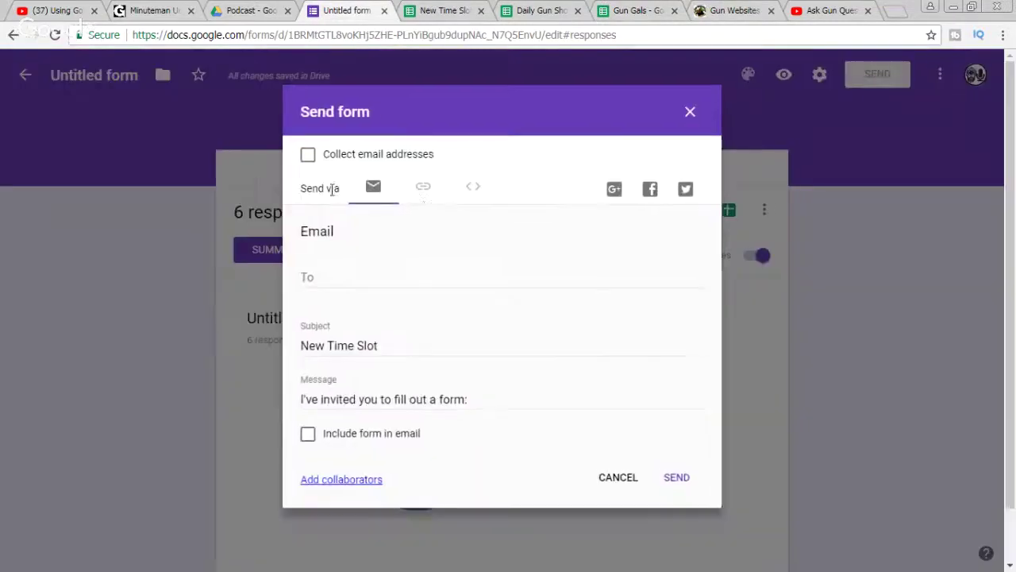
click(474, 189)
click(487, 259)
right_click(491, 262)
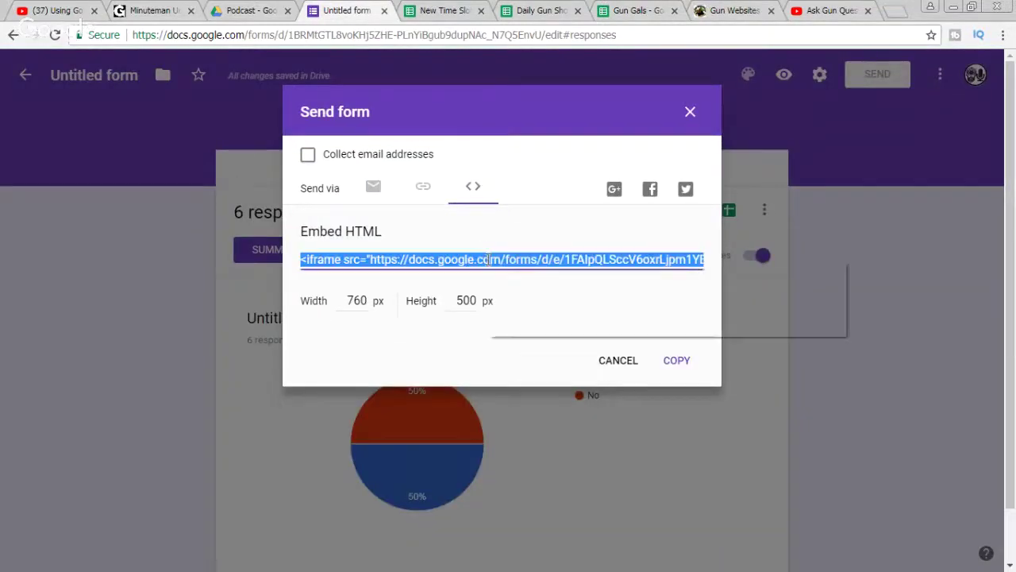
click(549, 273)
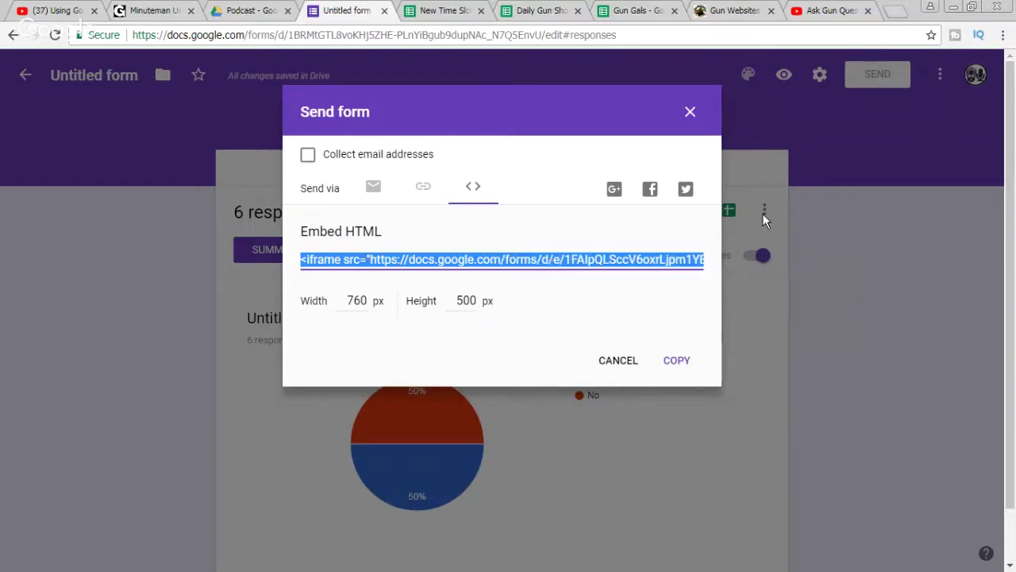
click(610, 370)
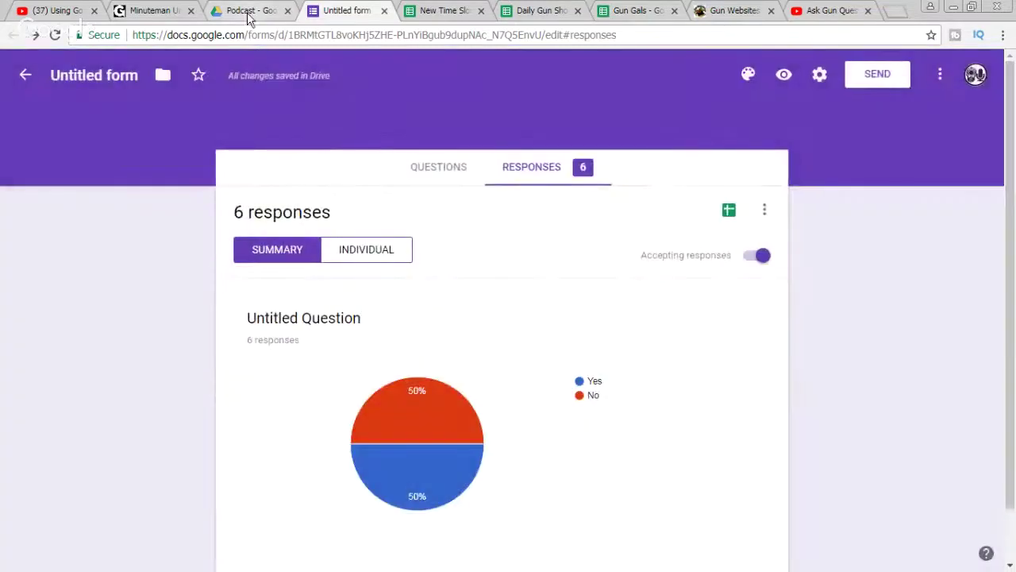
- Check the Minuteman University page, the New Time Slot responses and the YouTube live chat for viewer activity
click(159, 10)
scroll(123, 297, up, 1)
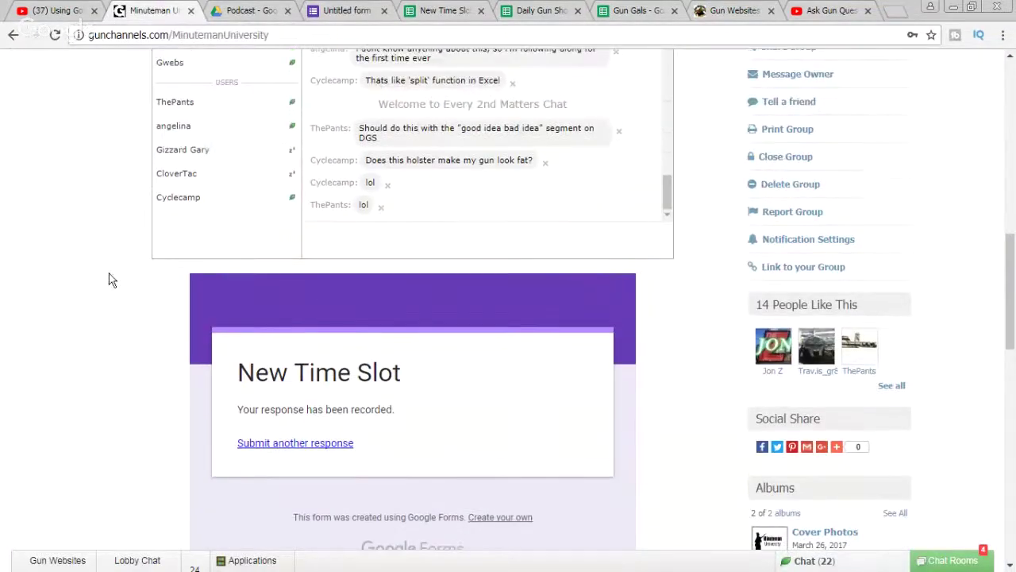
scroll(73, 332, up, 3)
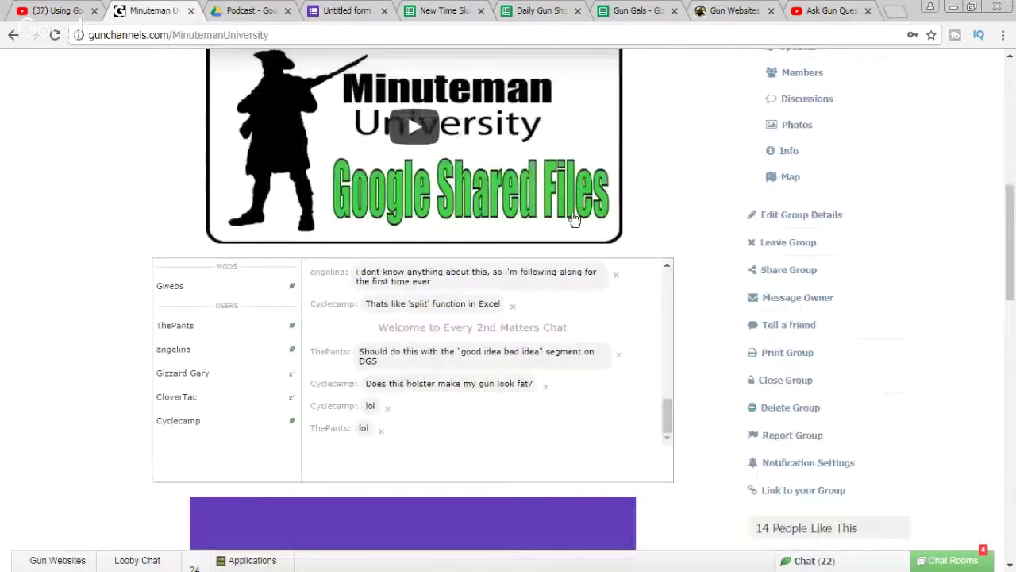
click(445, 13)
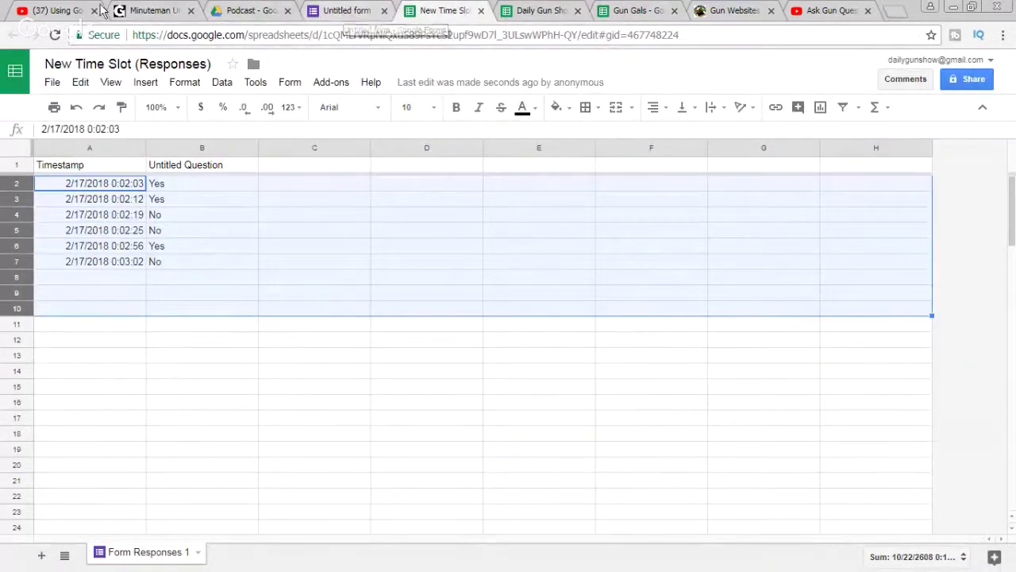
click(56, 10)
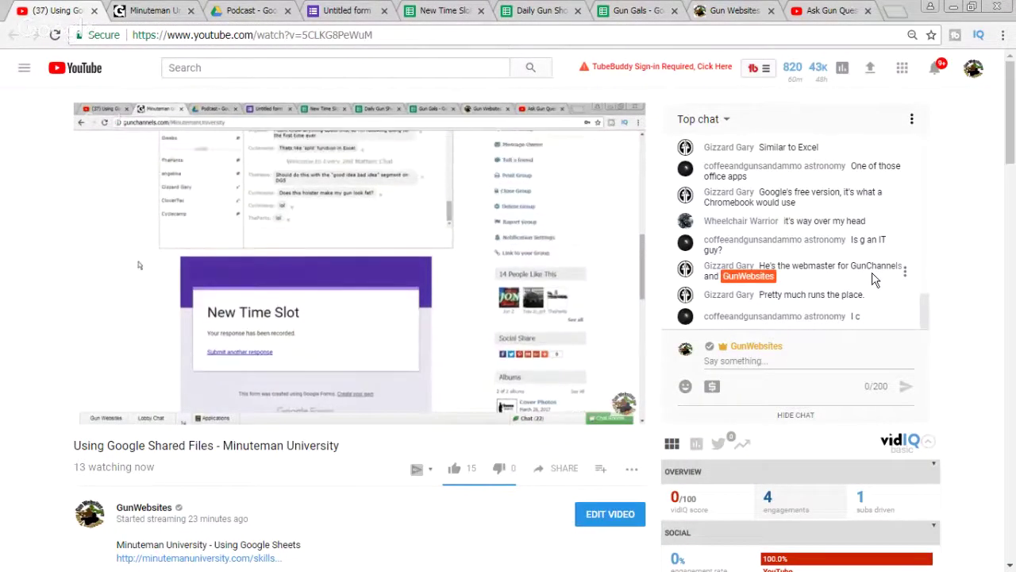
scroll(869, 274, up, 1)
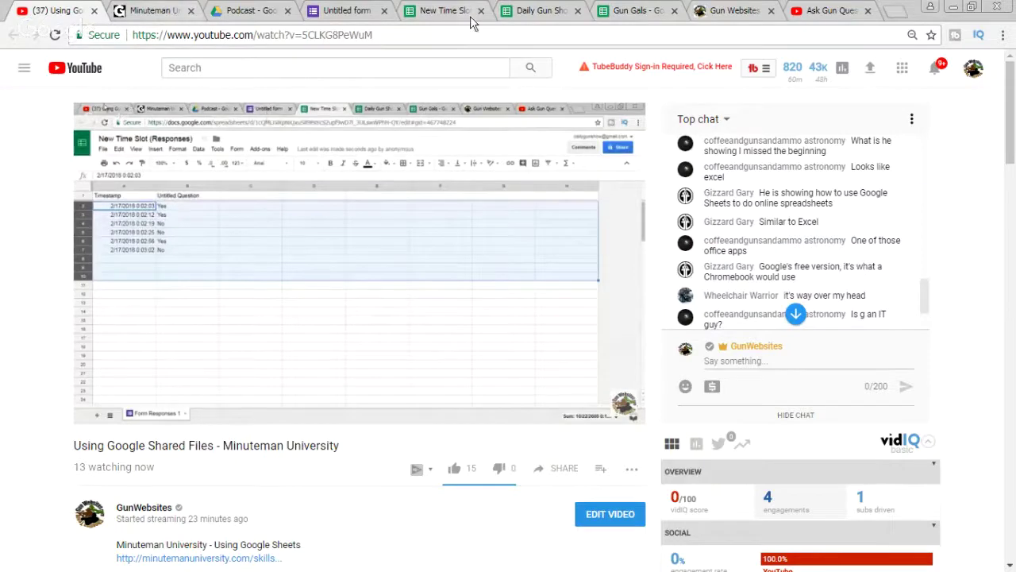
- Copy the cell range A1:C9 in the New Time Slot (Responses) spreadsheet
click(445, 11)
click(468, 372)
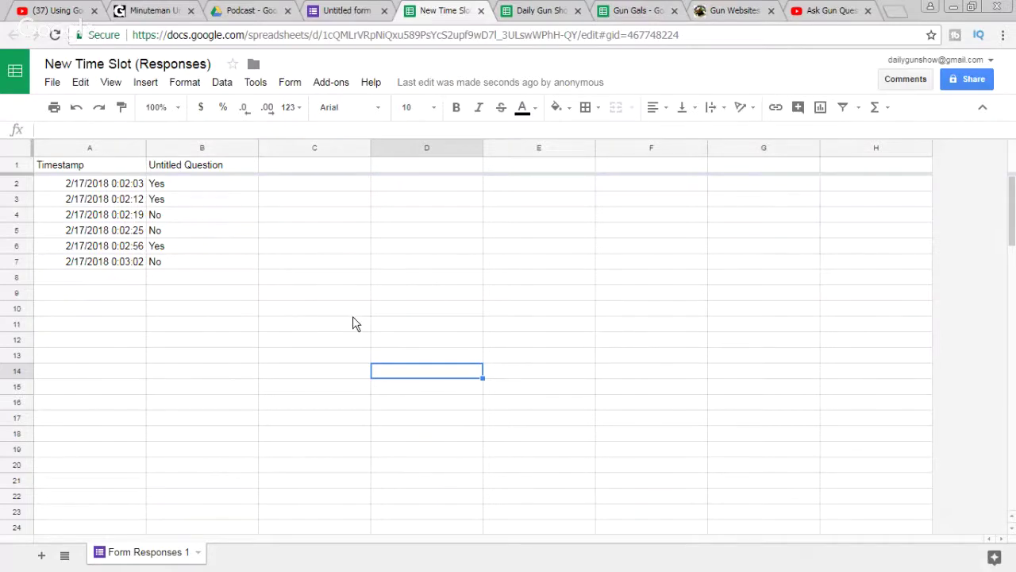
drag(81, 171, 313, 293)
right_click(275, 214)
click(304, 241)
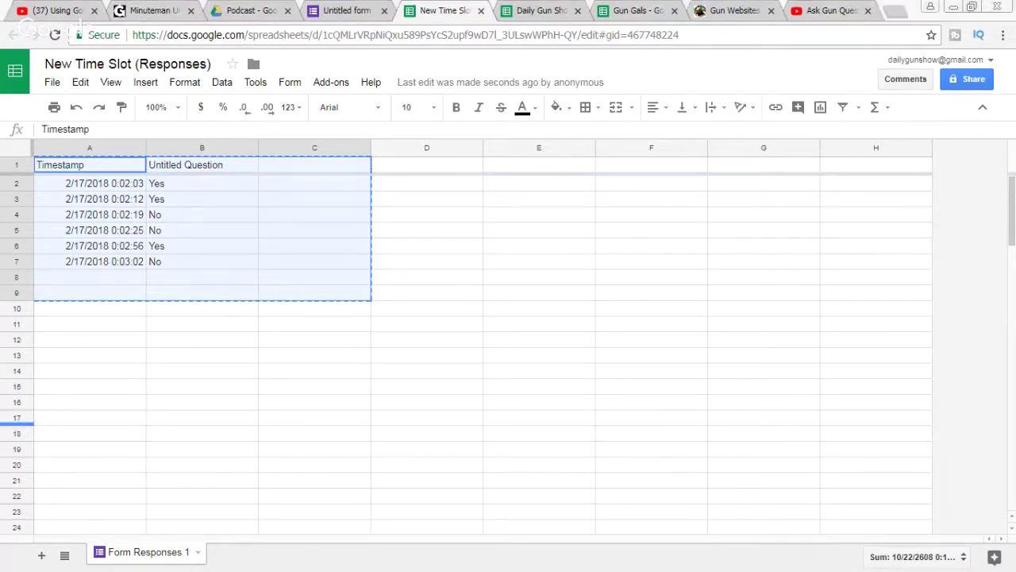
click(505, 315)
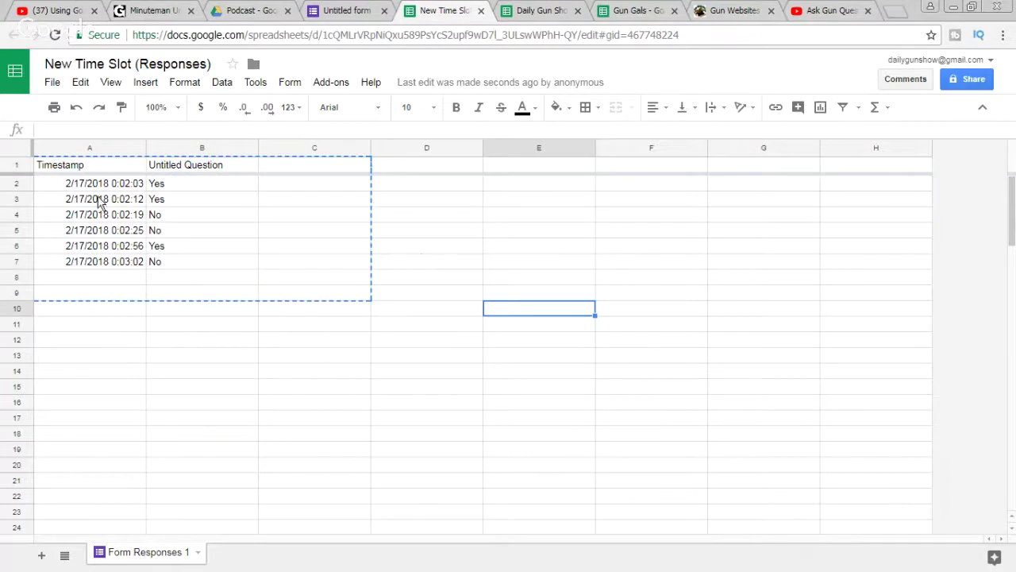
- Show the file formats the responses spreadsheet can be downloaded as, and highlight cell ranges on the sheet
click(53, 82)
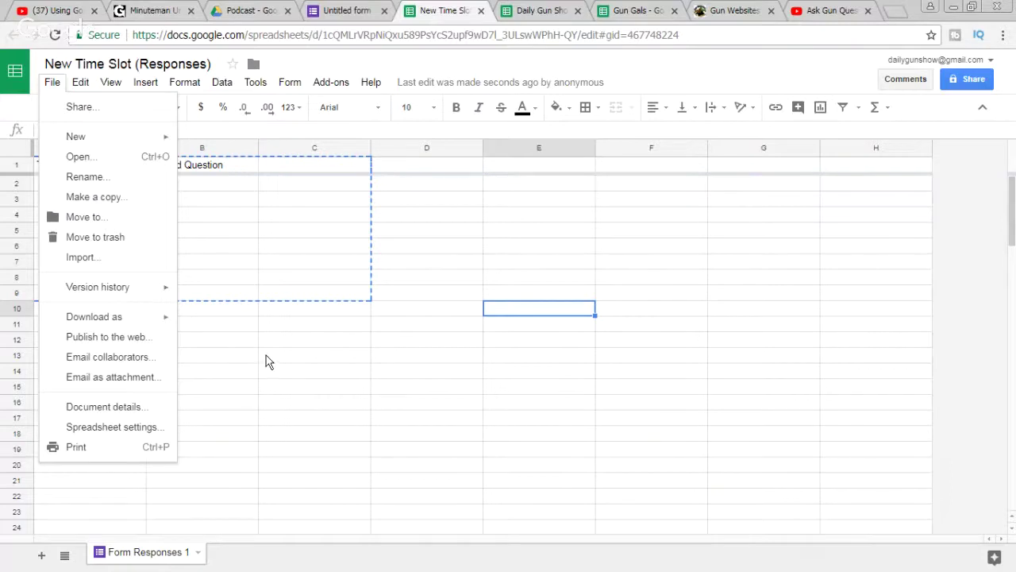
mouse_move(118, 322)
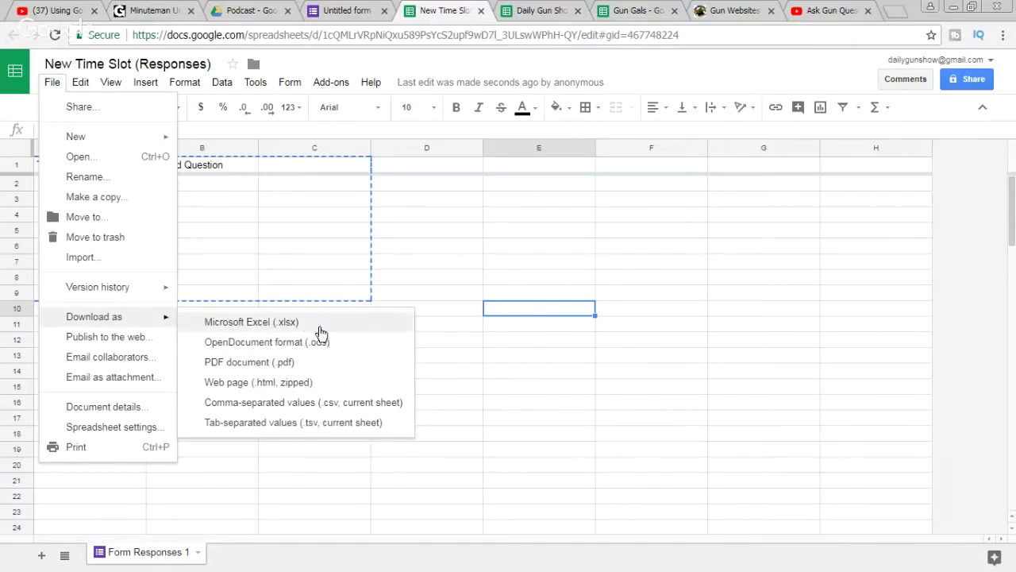
click(295, 226)
drag(186, 204, 472, 484)
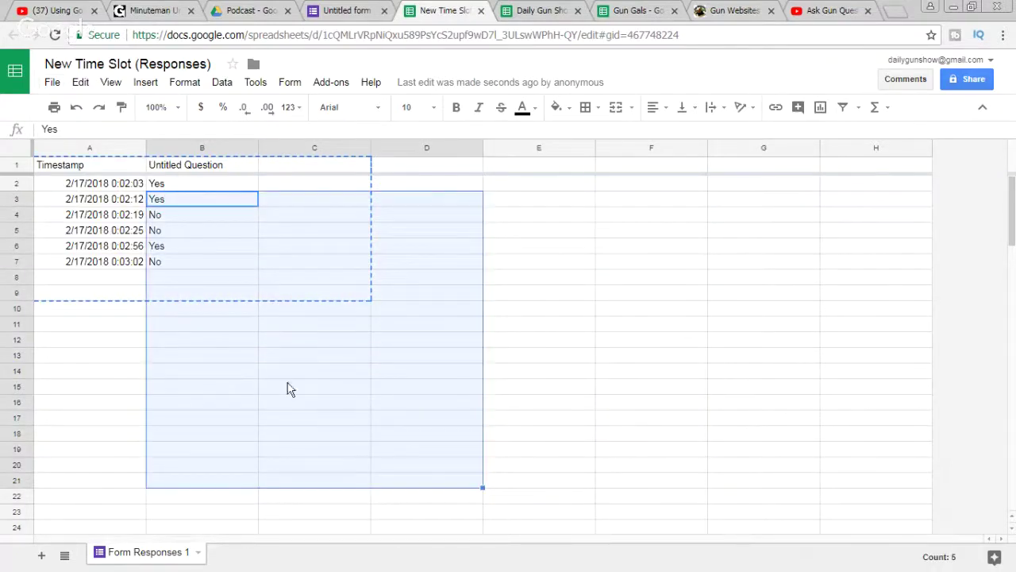
click(52, 83)
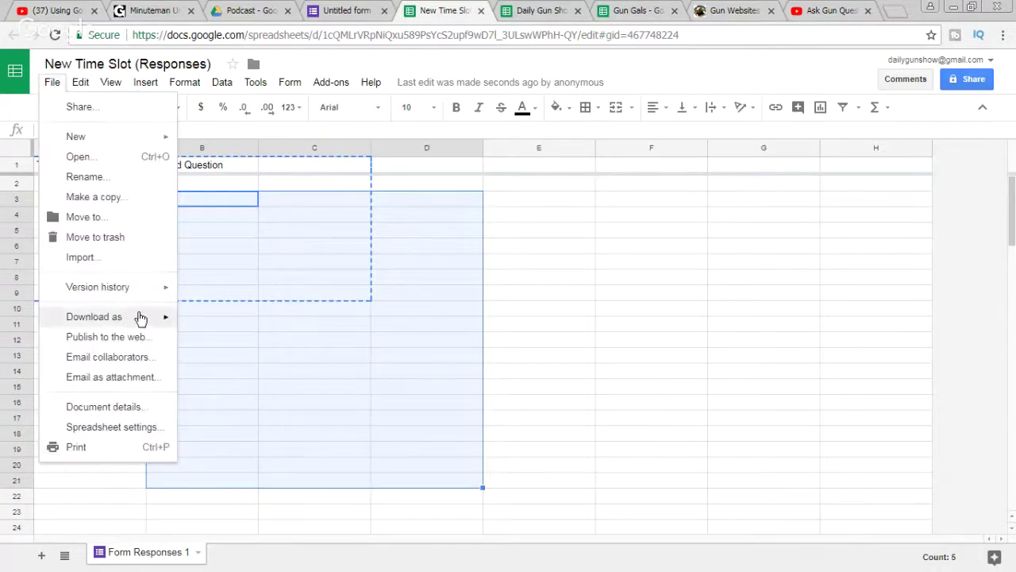
mouse_move(155, 317)
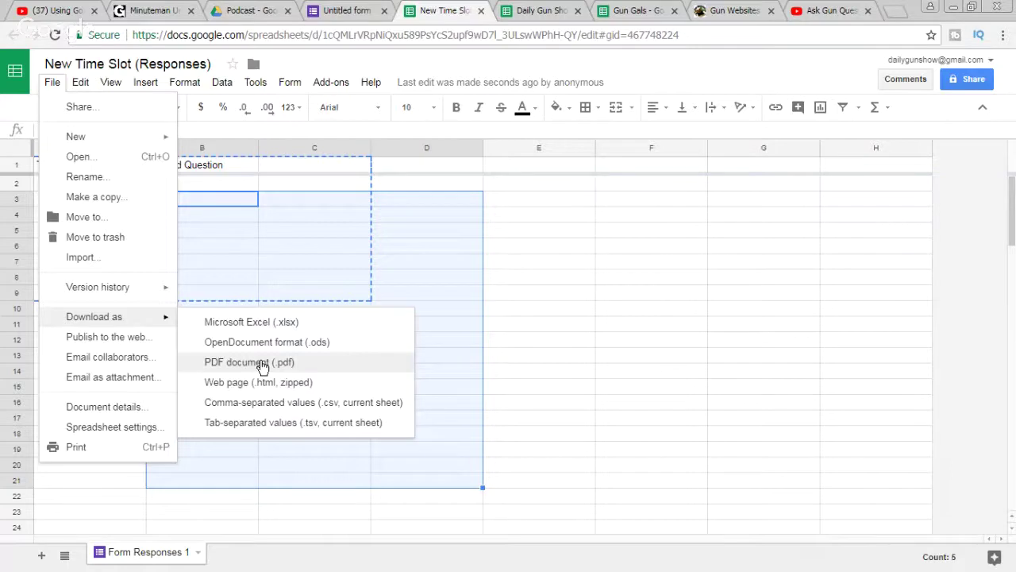
click(577, 329)
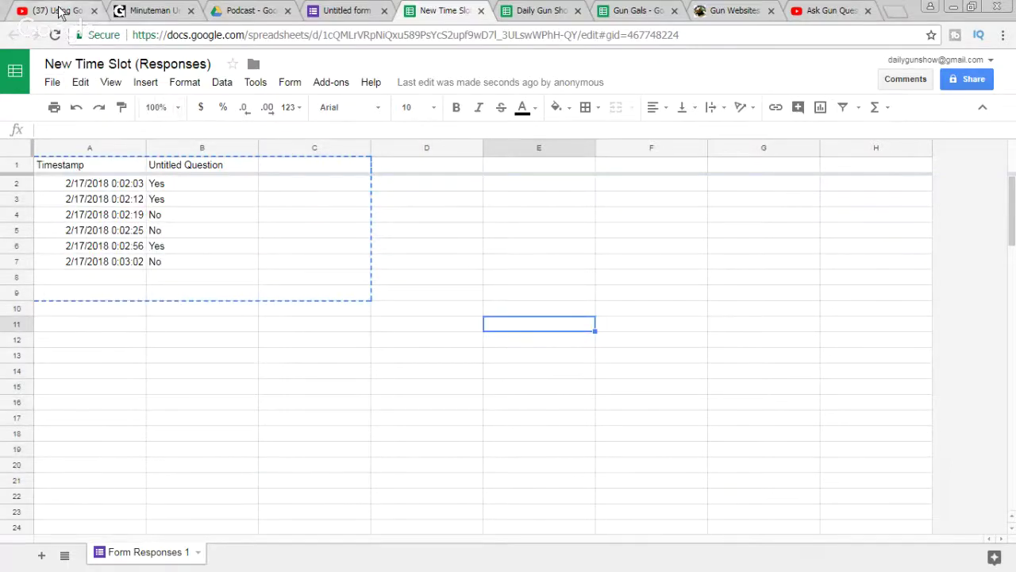
click(487, 235)
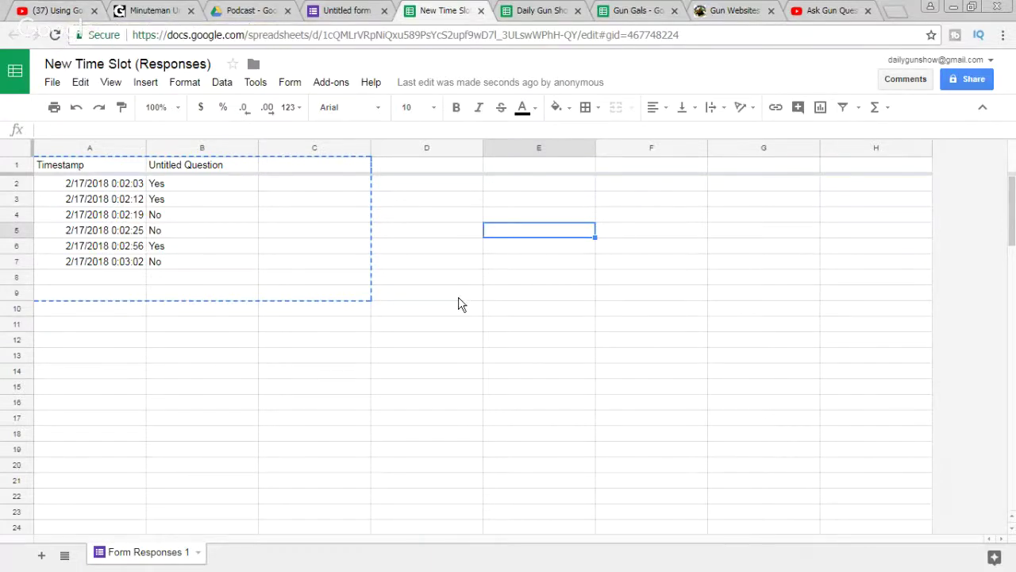
drag(802, 467, 109, 220)
- Show the additional Google file types that can be created in the Podcast folder on Google Drive
click(243, 10)
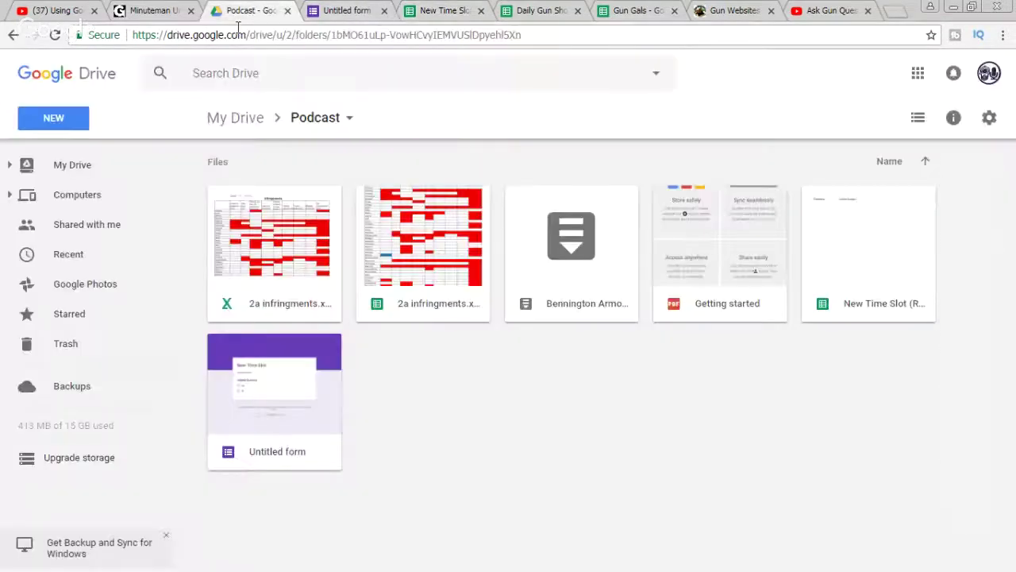
click(55, 121)
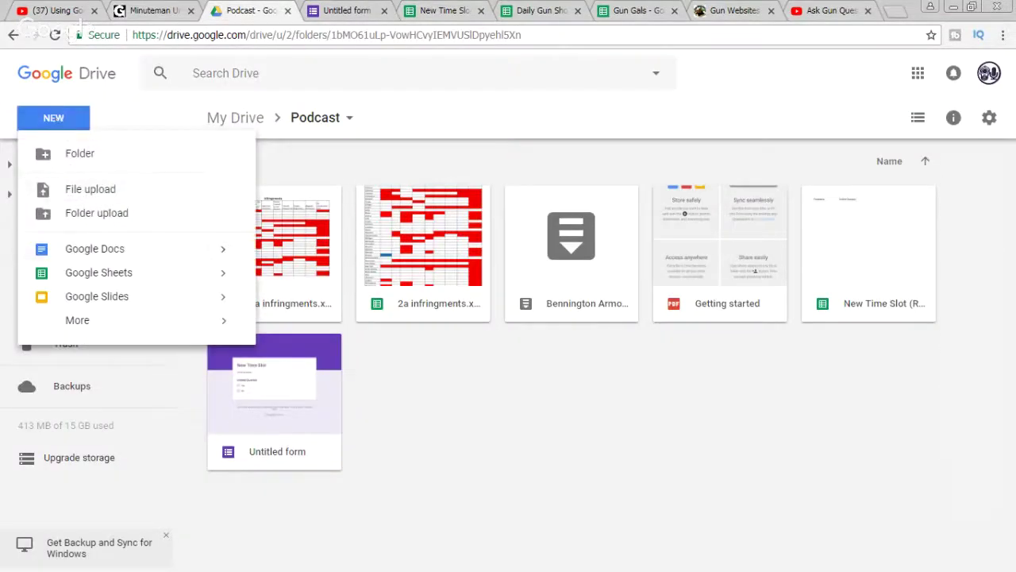
mouse_move(94, 330)
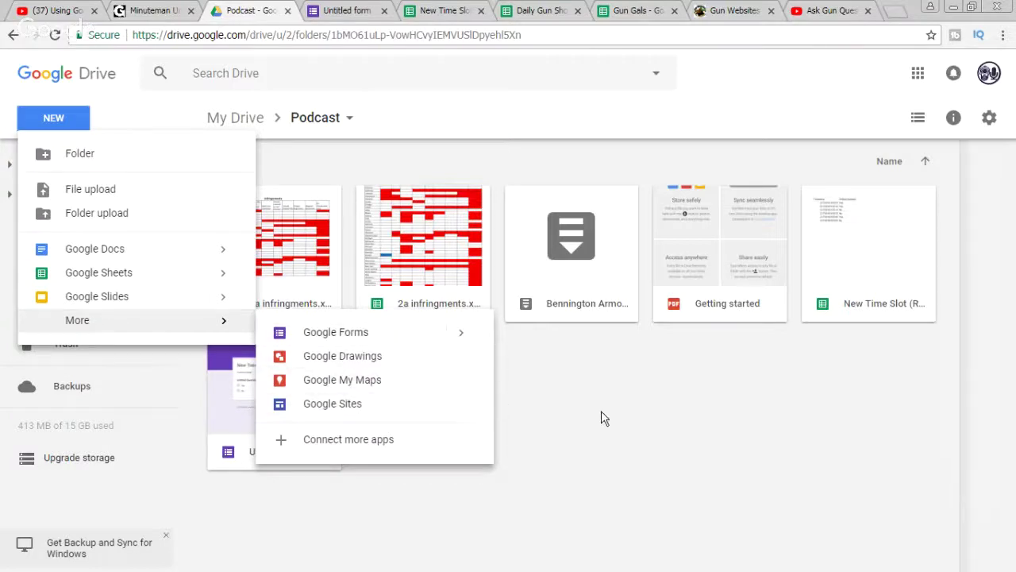
click(973, 284)
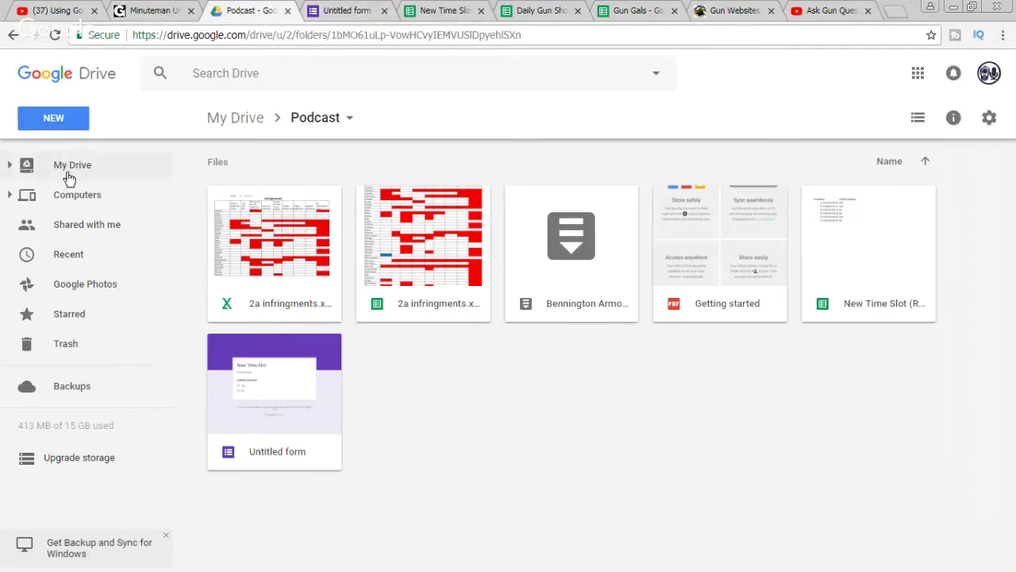
- Return to the New Time Slot (Responses) spreadsheet and highlight the response rows in A2:B7
click(533, 11)
key(ctrl+shift+Tab)
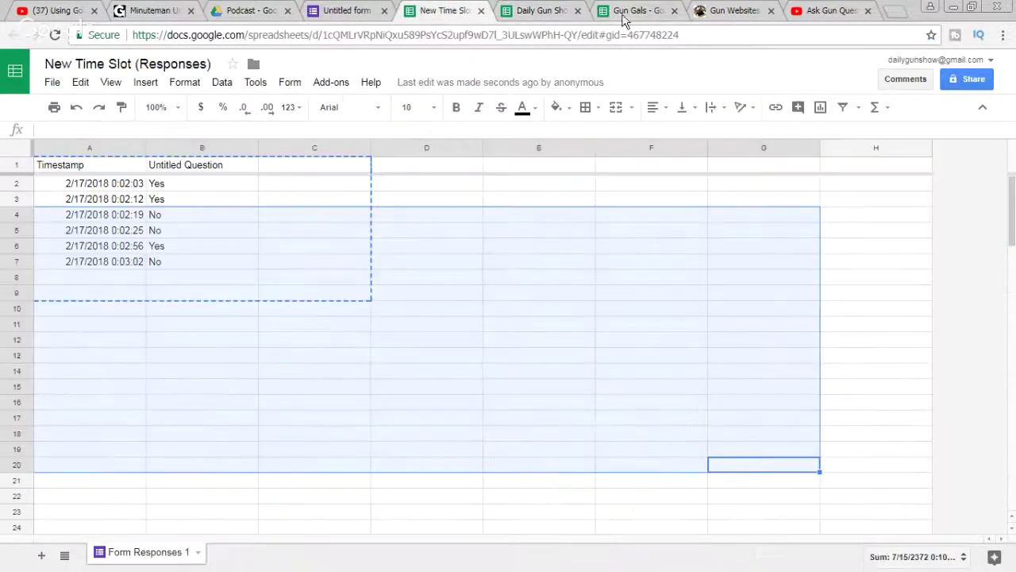
click(191, 389)
drag(87, 184, 202, 230)
drag(266, 251, 218, 270)
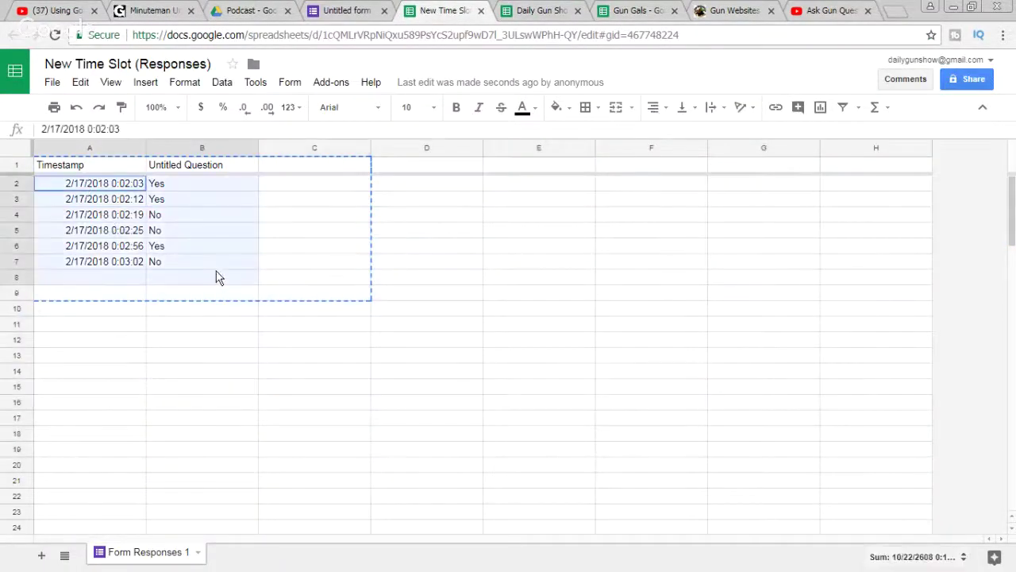
- Compare the form's response summary chart with the poll embedded on the Minuteman University page and the responses spreadsheet
click(347, 11)
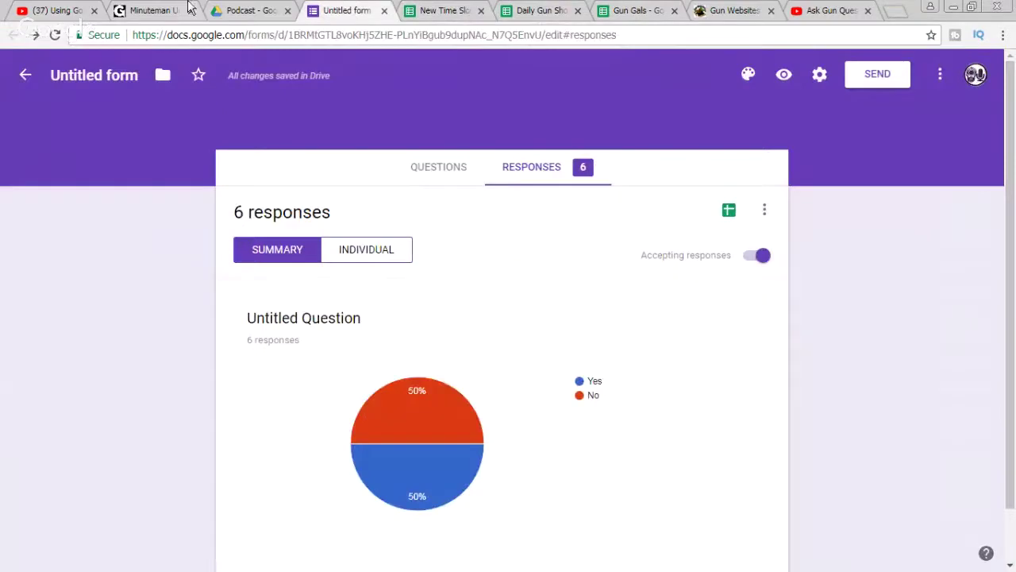
click(164, 11)
scroll(516, 401, down, 5)
scroll(516, 401, down, 1)
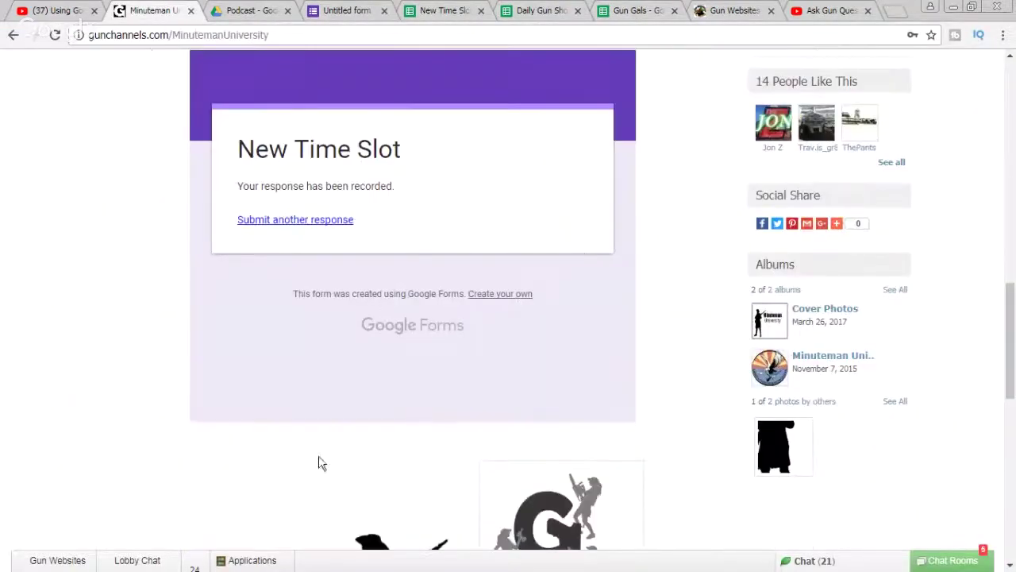
click(463, 9)
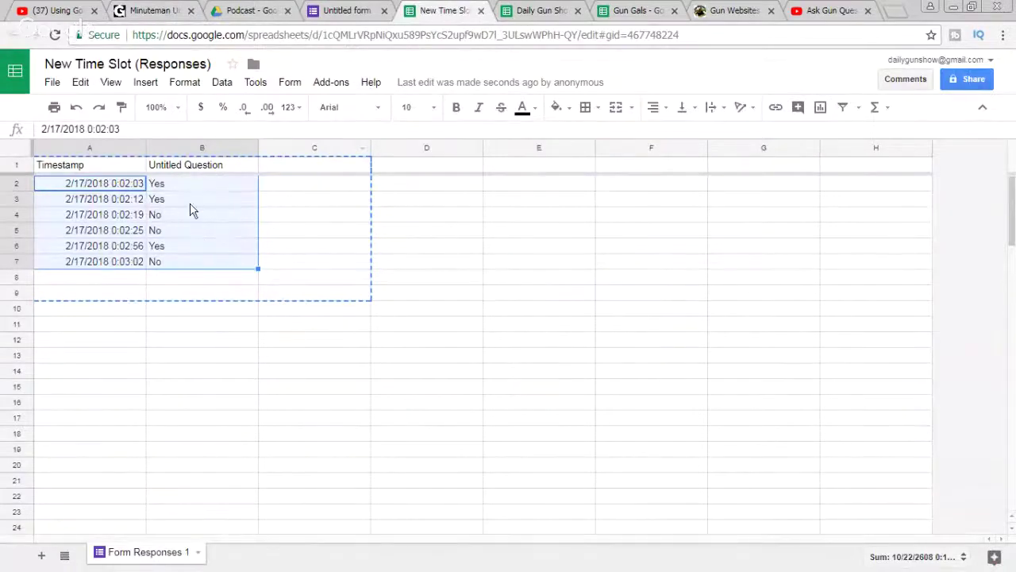
click(359, 11)
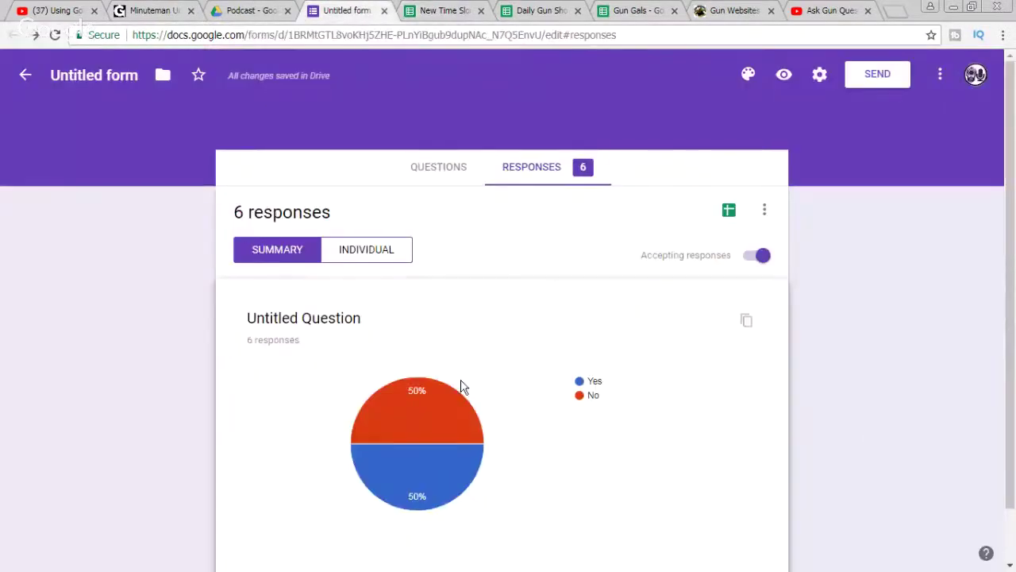
- Check the Minuteman University chat and the YouTube live chat for new viewer questions
click(153, 10)
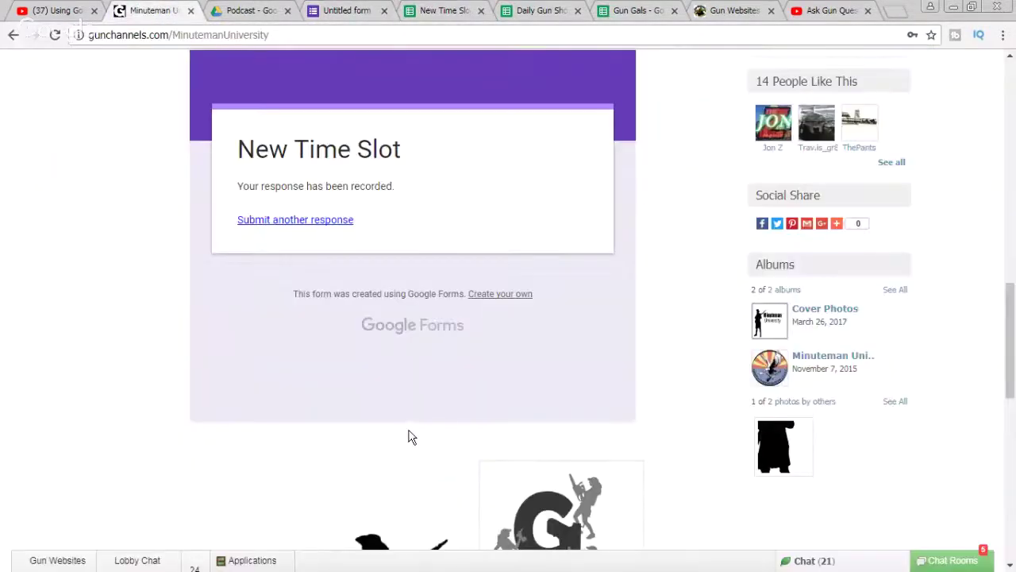
scroll(547, 375, up, 3)
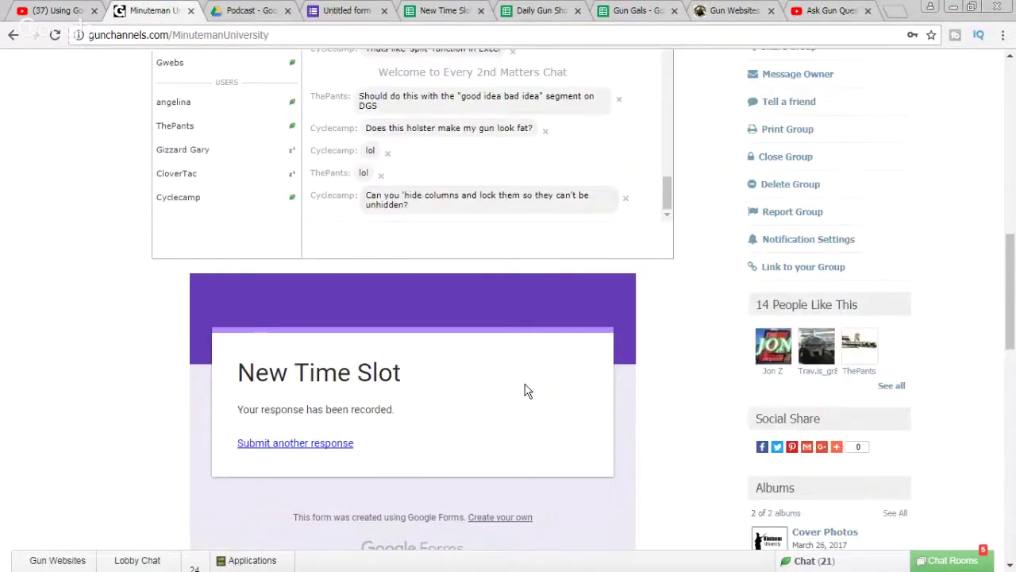
scroll(524, 390, up, 1)
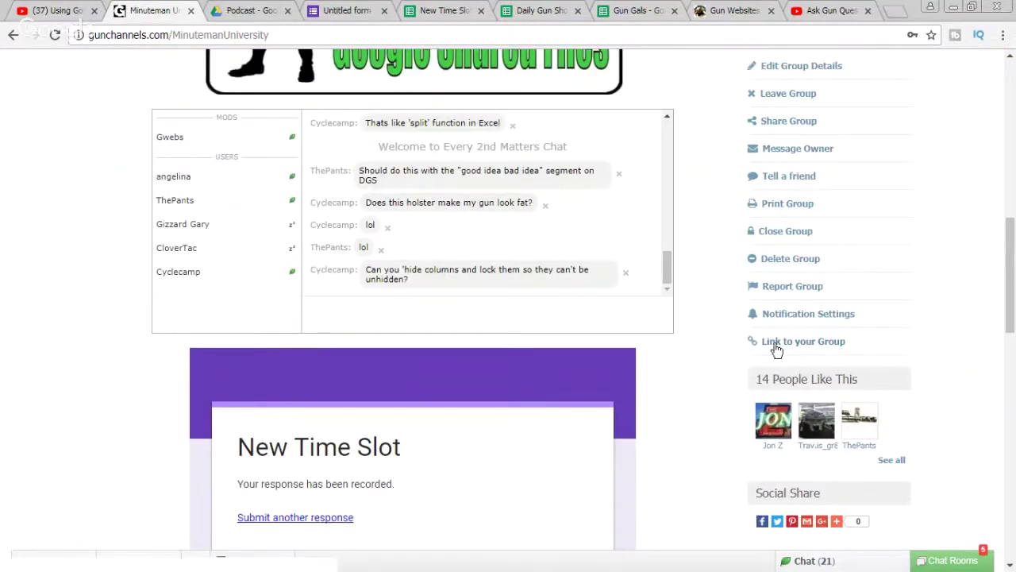
scroll(667, 373, up, 1)
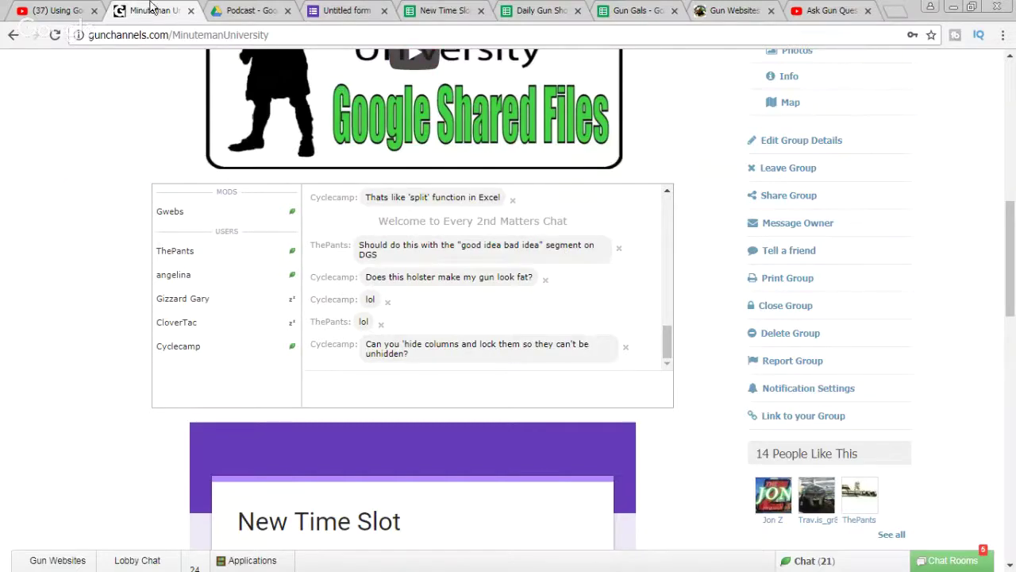
click(71, 13)
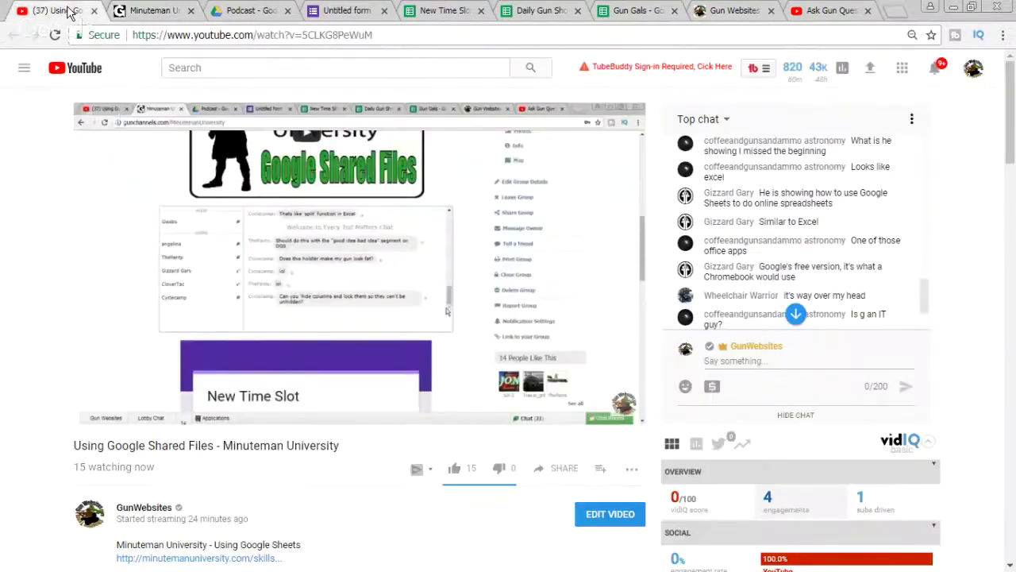
- Read the newest YouTube live chat messages and the question about hiding and locking columns in the Minuteman University chat
click(796, 314)
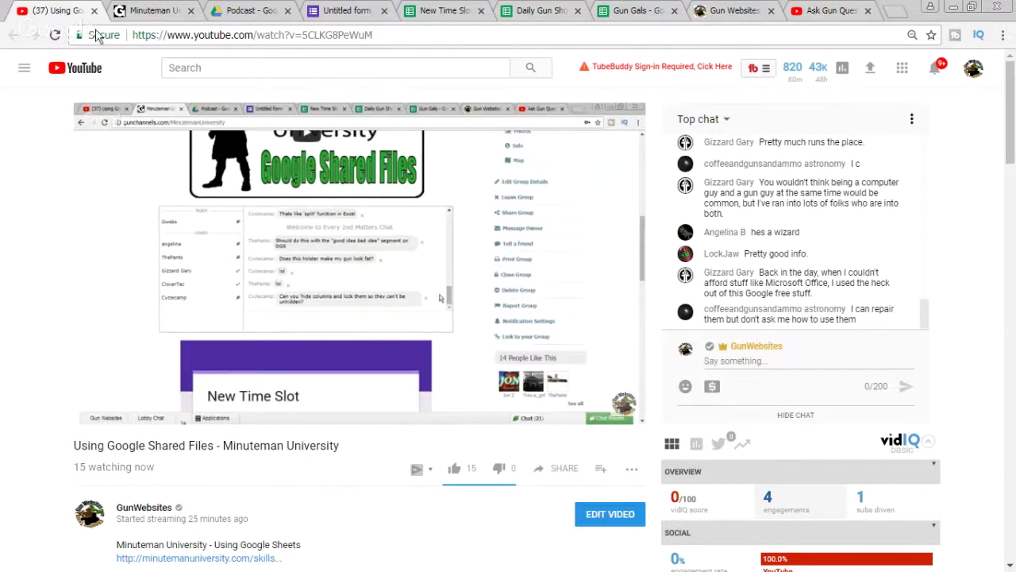
click(145, 9)
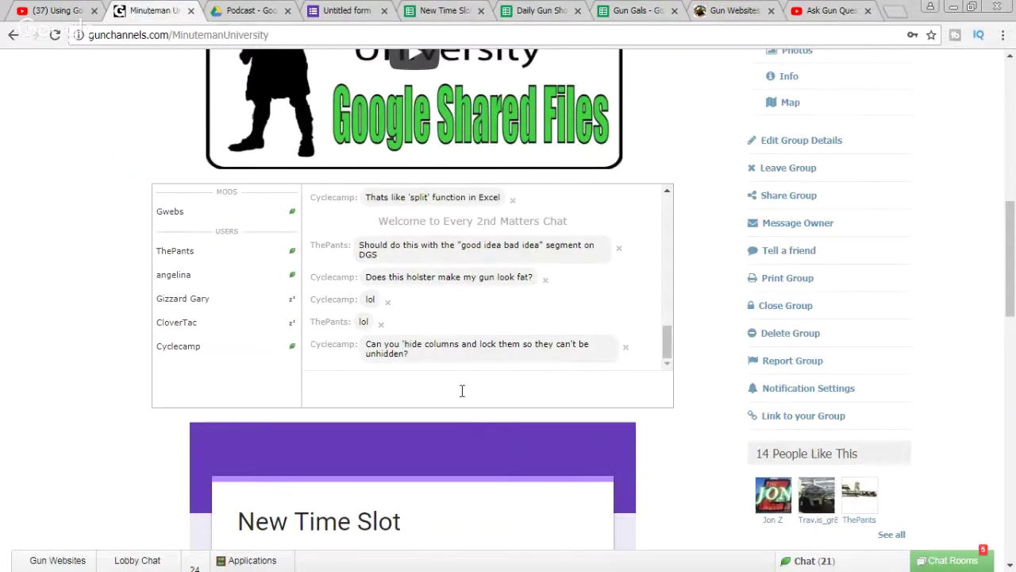
click(55, 10)
- In the New Time Slot (Responses) spreadsheet, highlight columns A through F, followed by column G from G3 down
click(439, 10)
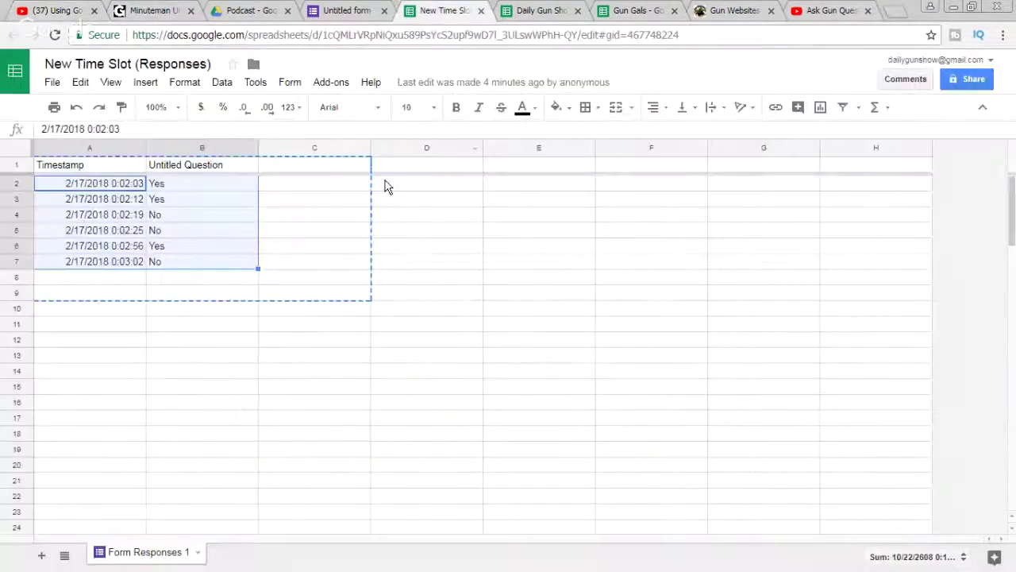
drag(100, 148, 427, 147)
drag(539, 570, 660, 535)
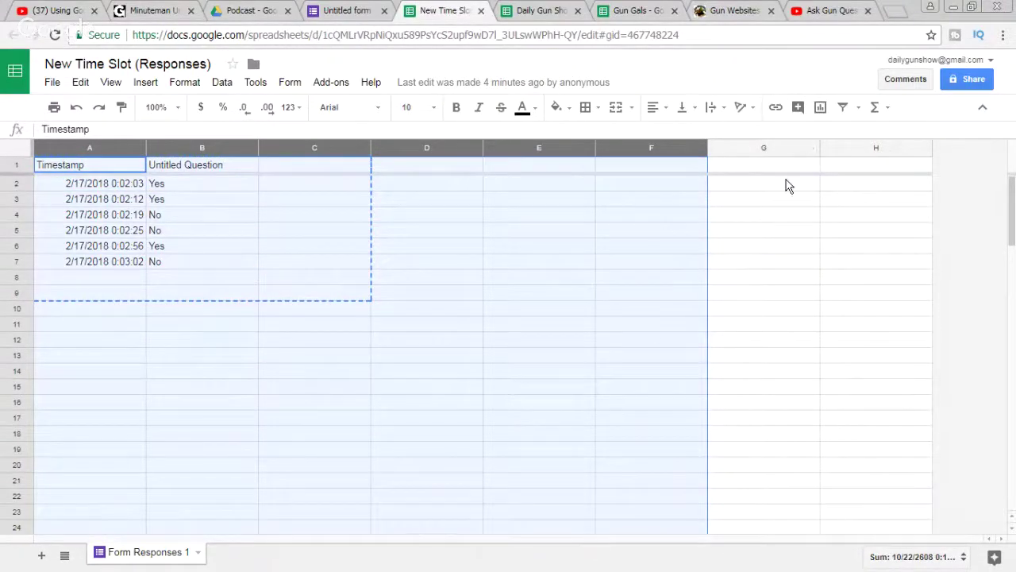
click(777, 205)
key(ctrl+shift+Down)
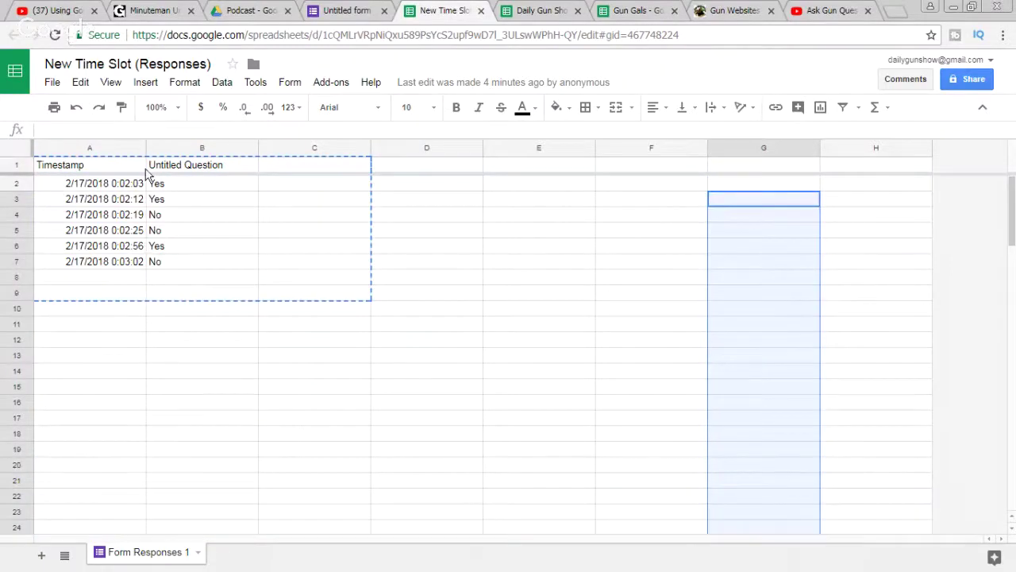
- Select columns B through F, show their available column options, and shrink all five columns to narrow slivers
click(56, 147)
drag(245, 147, 606, 150)
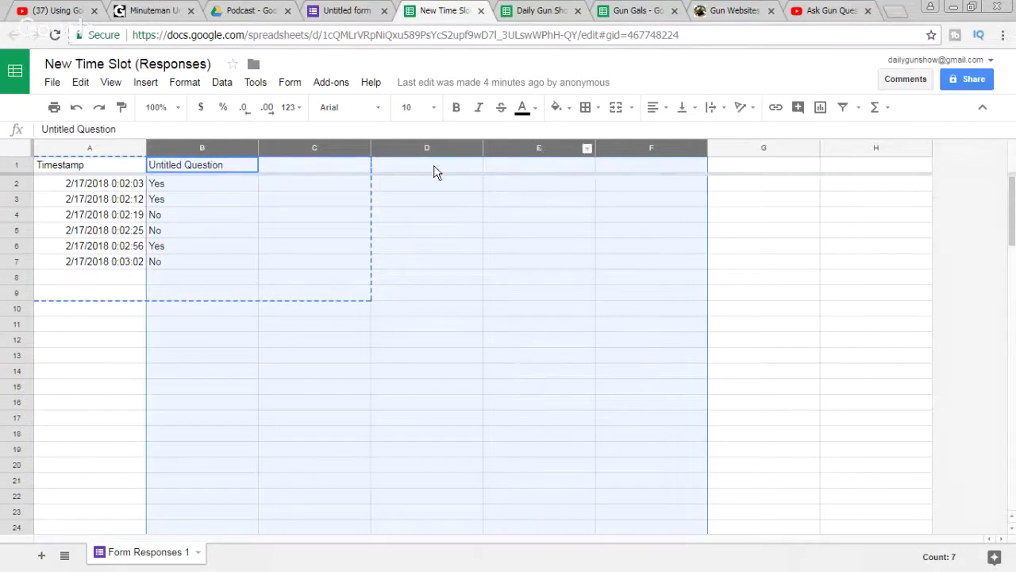
right_click(410, 149)
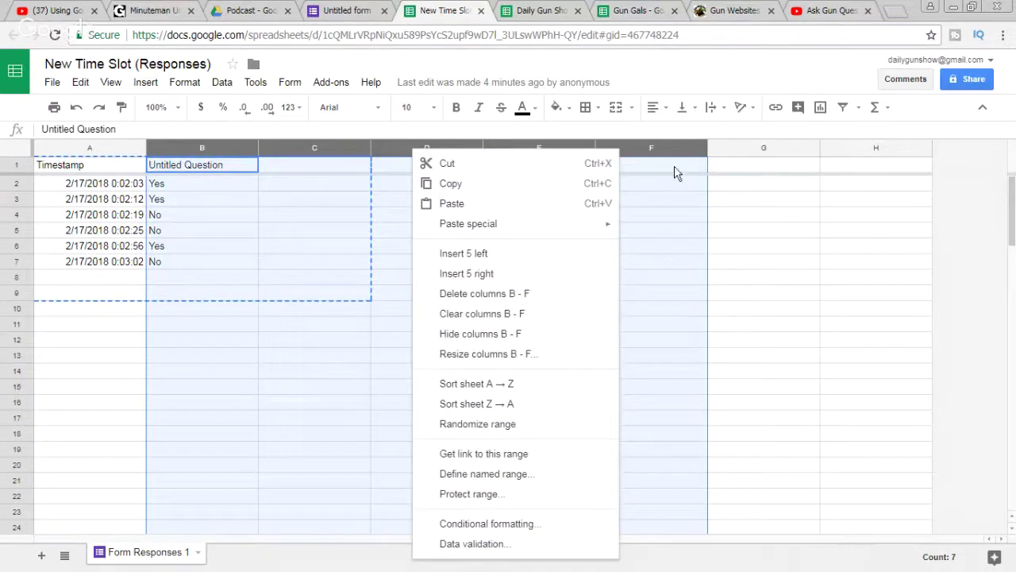
drag(701, 148, 604, 167)
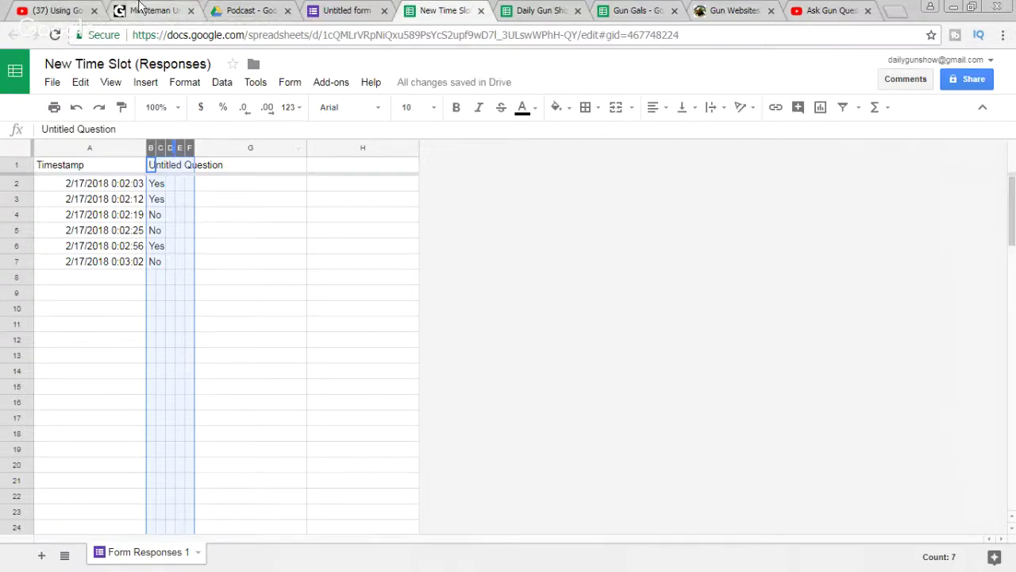
- Check the Minuteman University chat and read back through the earlier YouTube live chat messages up to the latest ones
click(134, 8)
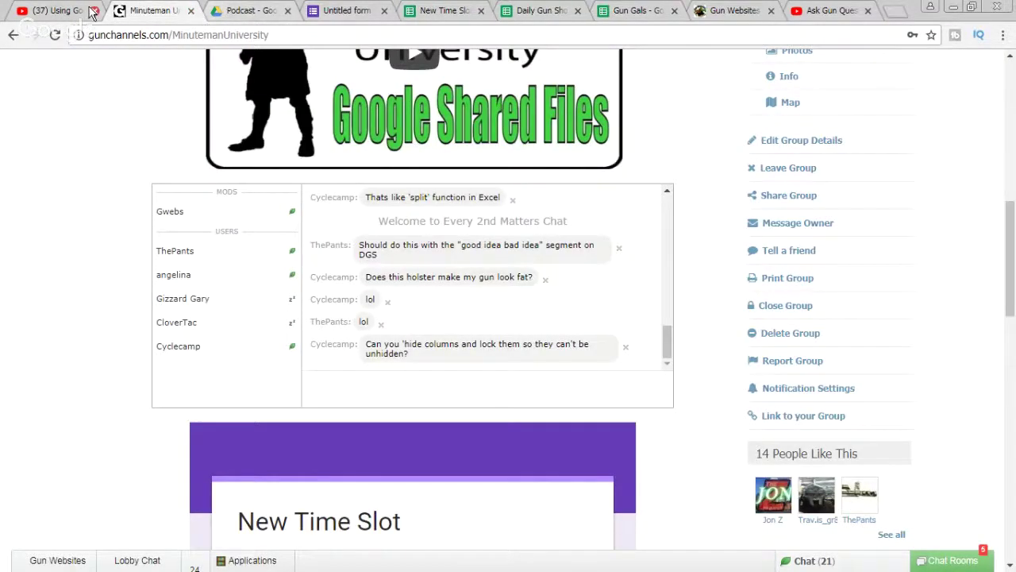
click(57, 12)
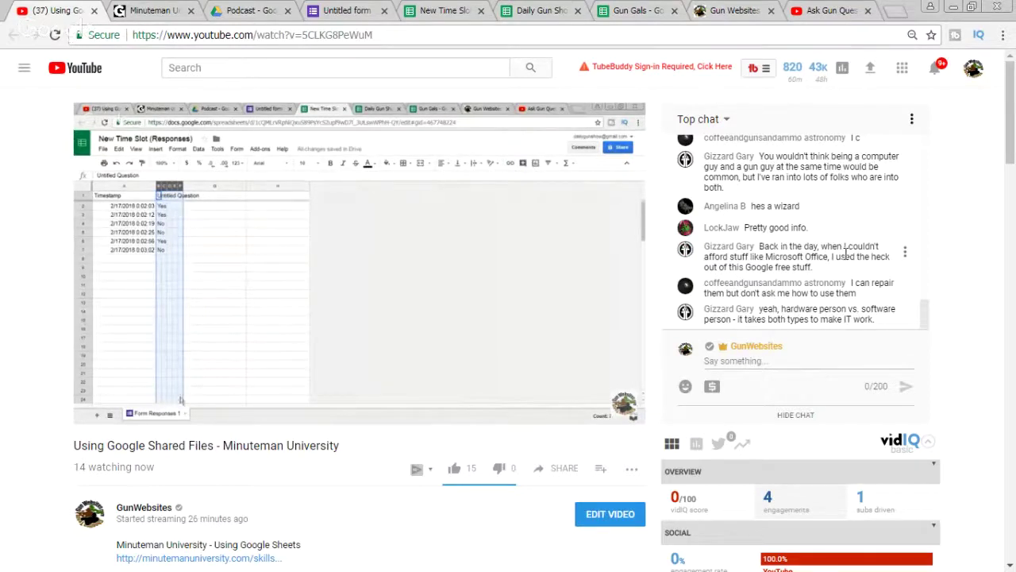
scroll(834, 246, up, 2)
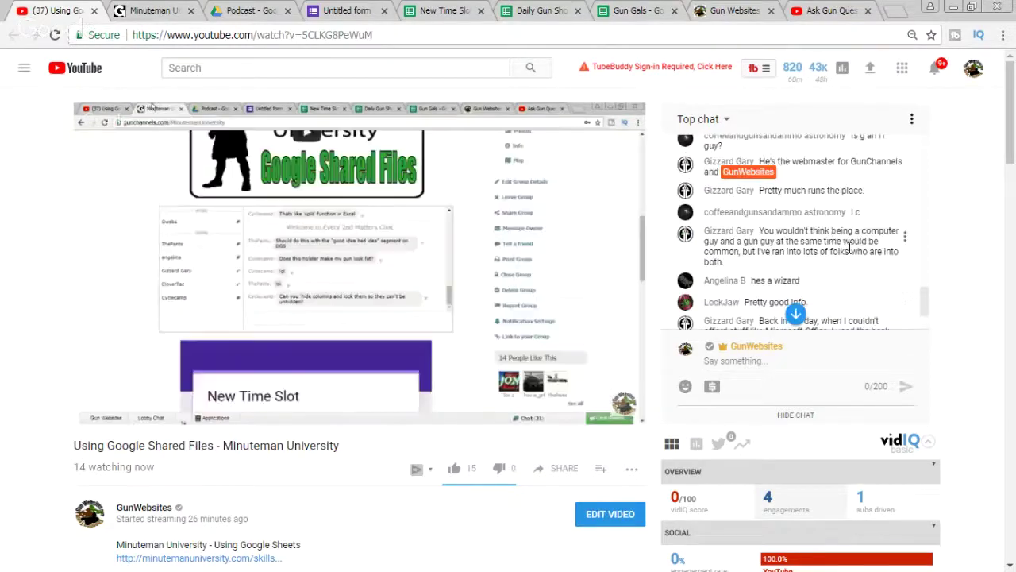
scroll(850, 250, up, 2)
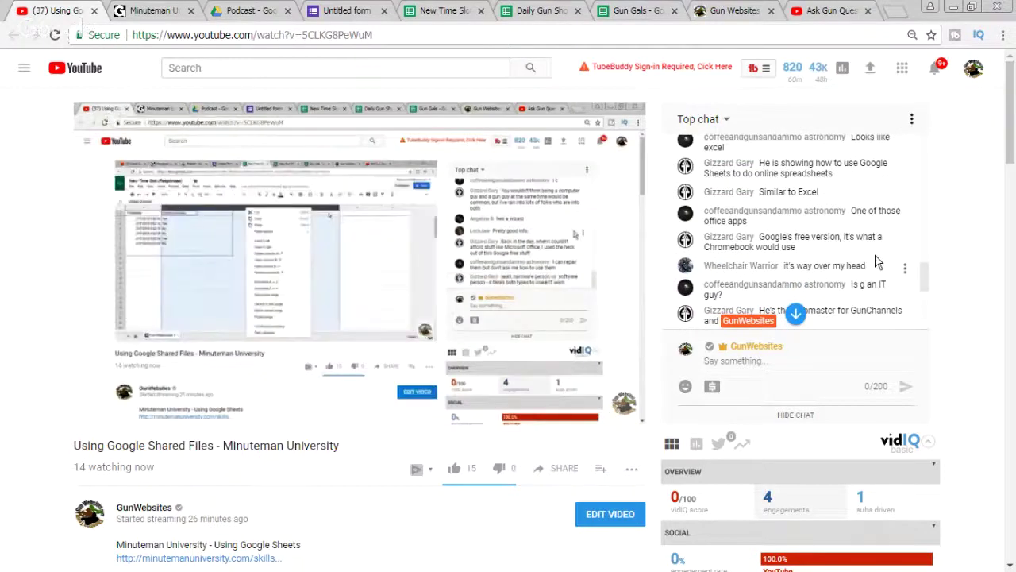
scroll(879, 258, up, 1)
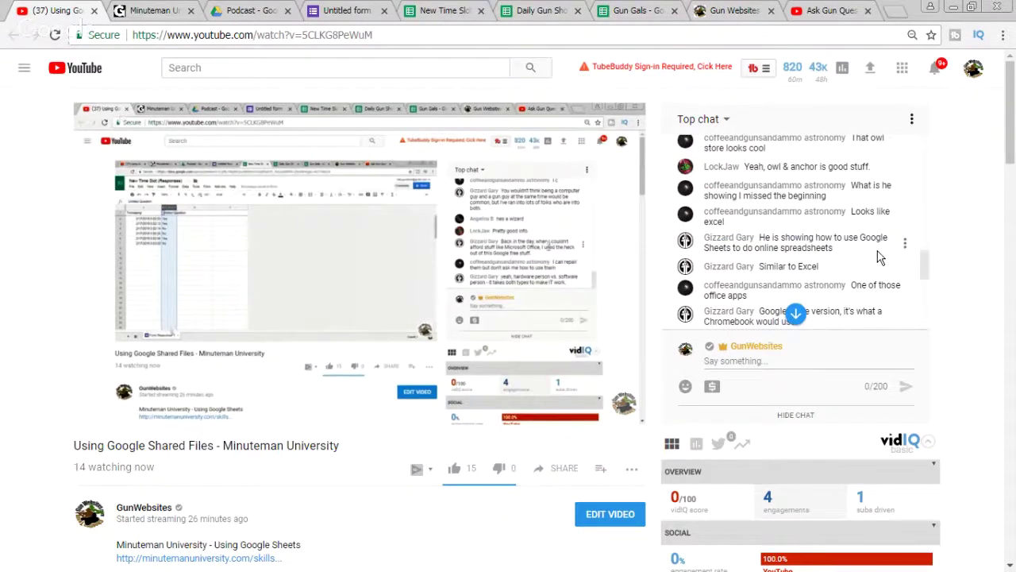
scroll(880, 257, down, 1)
scroll(879, 257, down, 1)
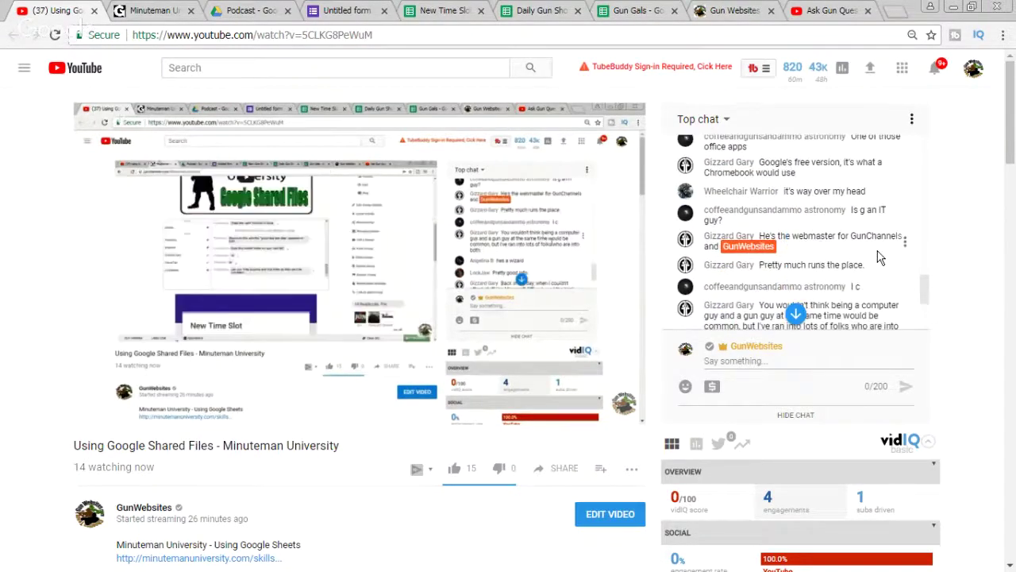
scroll(879, 253, down, 1)
scroll(879, 251, down, 1)
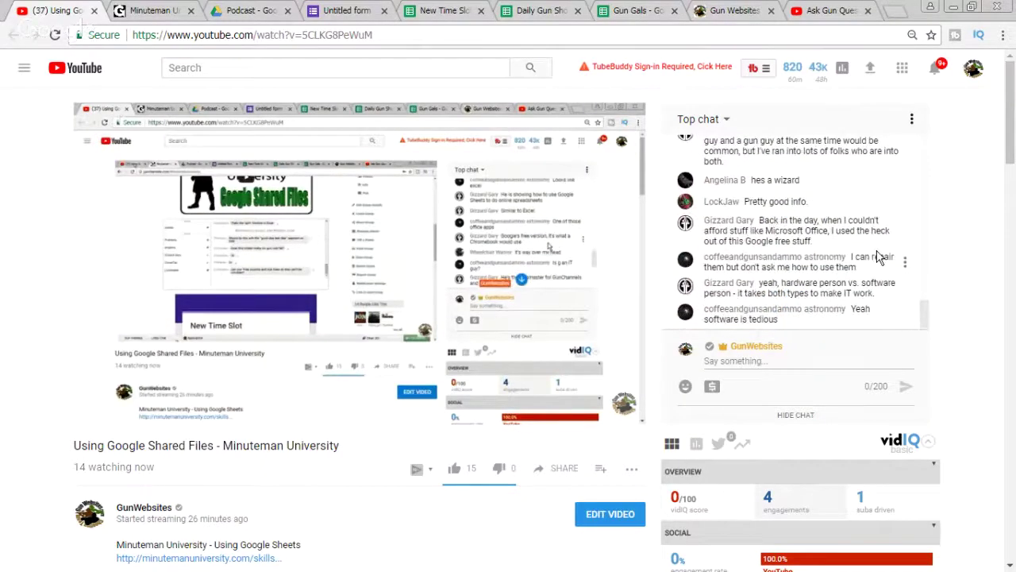
- Recheck the Minuteman University and YouTube live chats for any remaining viewer questions
click(785, 360)
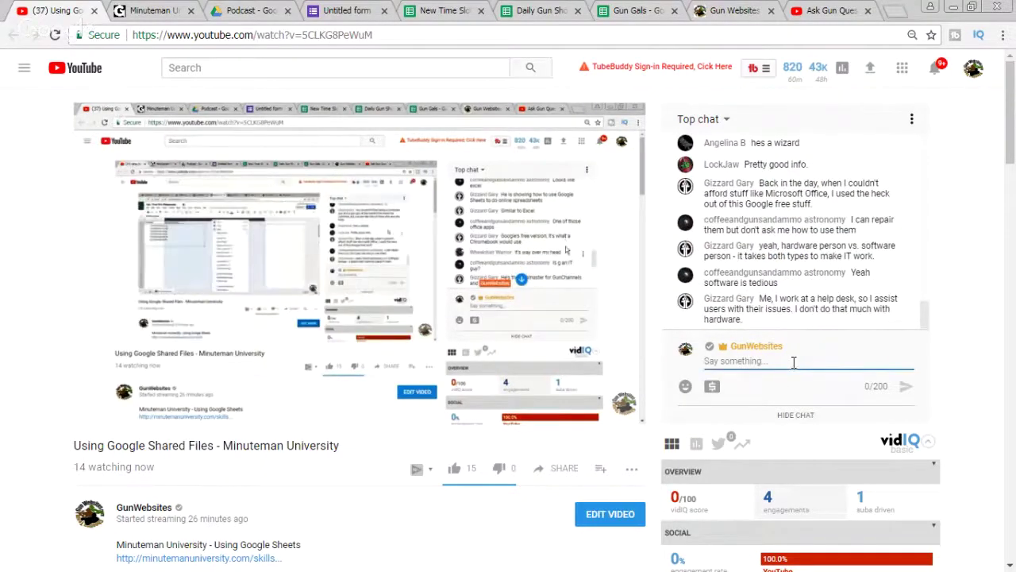
click(143, 10)
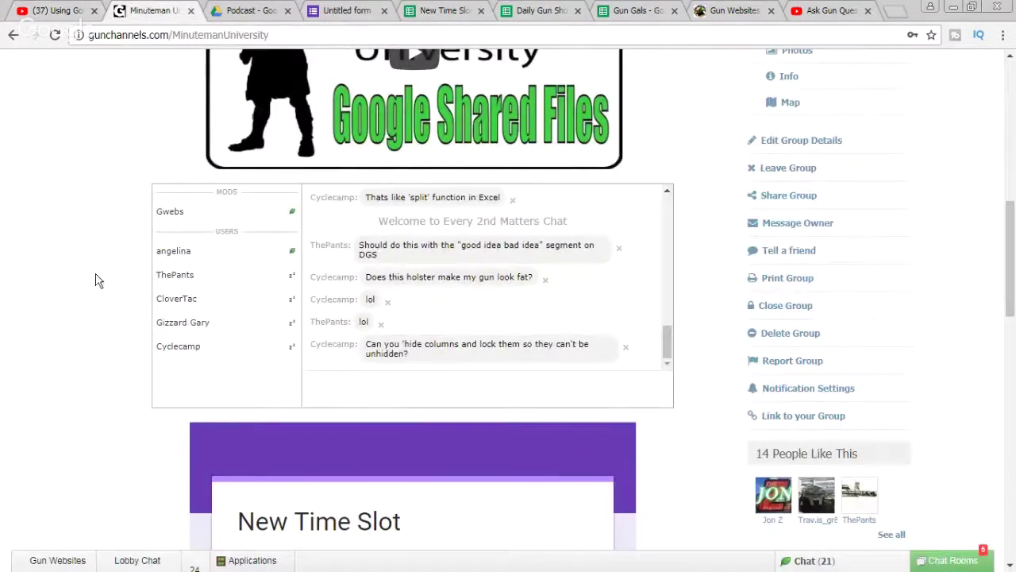
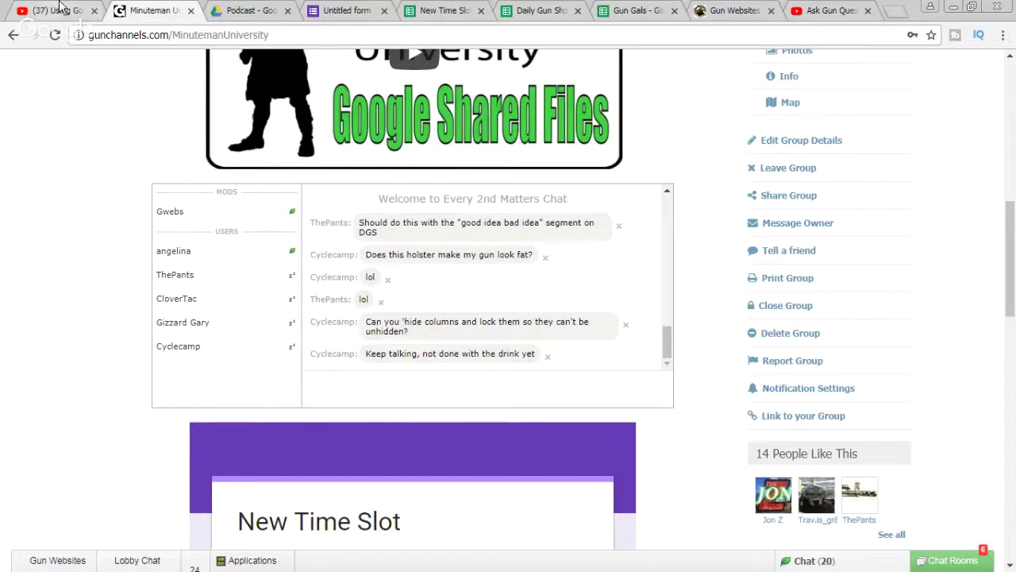
click(59, 8)
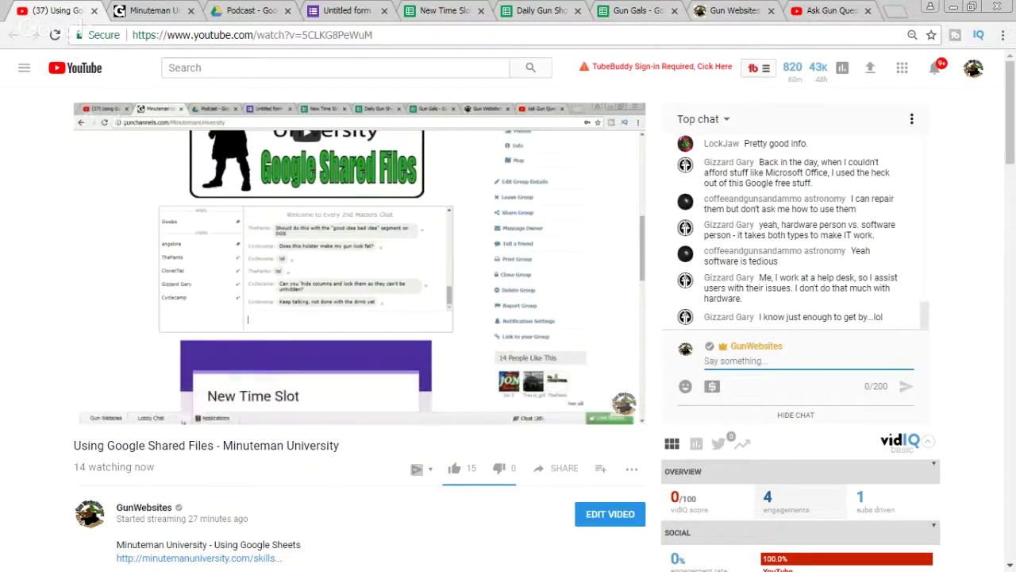
click(156, 11)
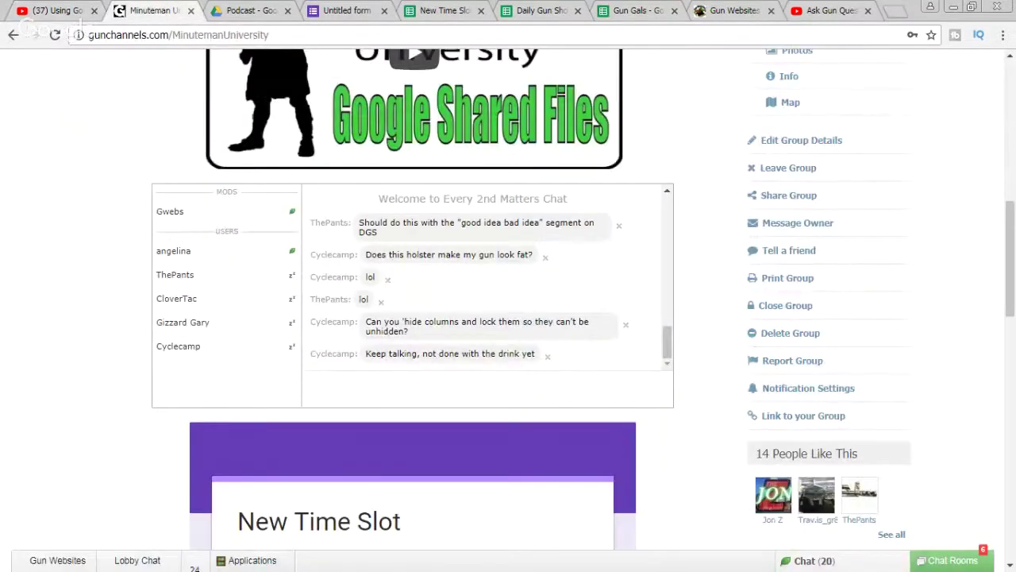